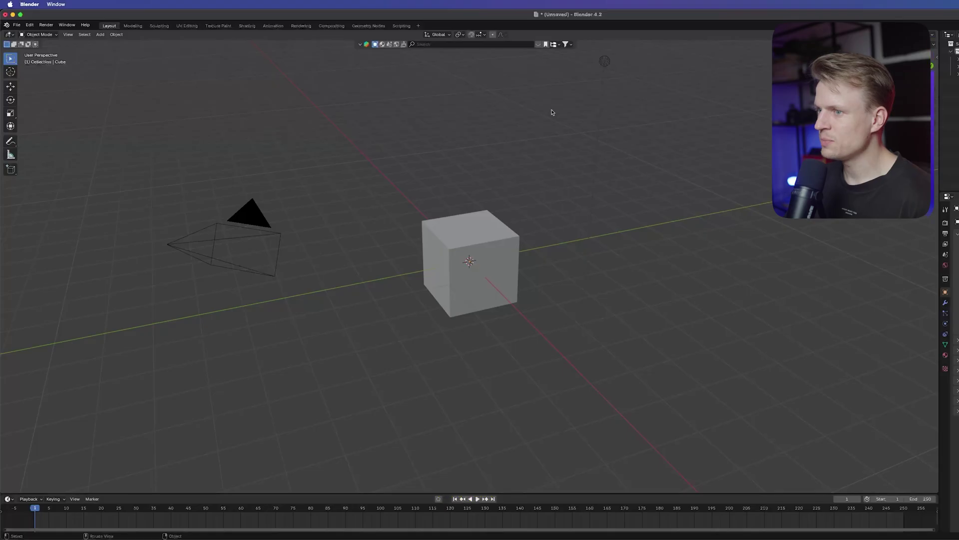
- Delete the default camera, light and cube
{"action": "scroll", "coordinate": [531, 185], "scroll_direction": "down", "scroll_amount": 2}
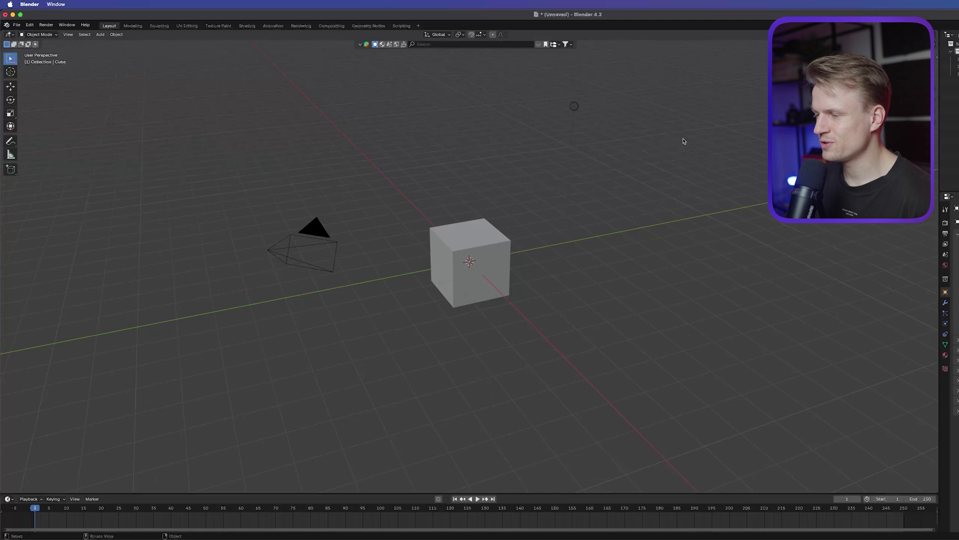
{"action": "left_click_drag", "start_coordinate": [712, 126], "coordinate": [143, 400]}
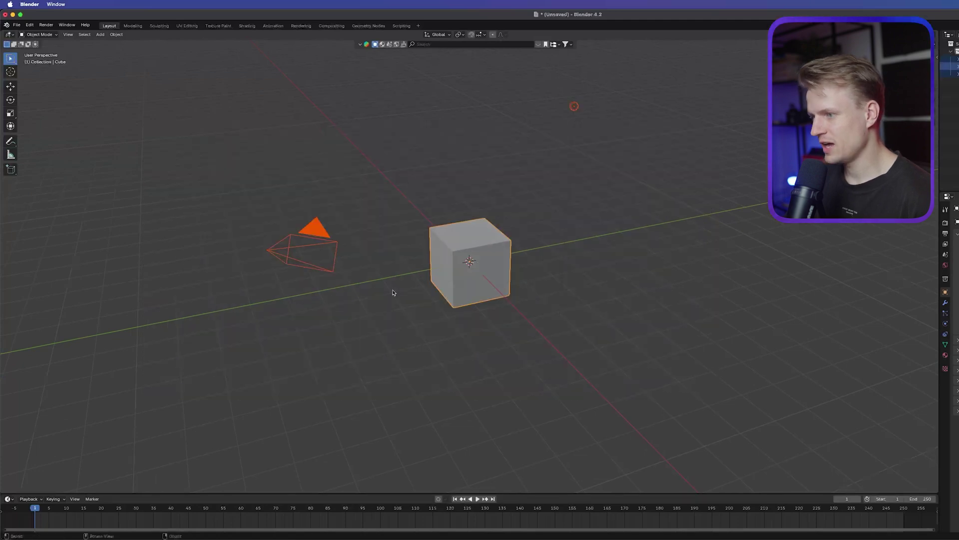
{"action": "key", "text": "x"}
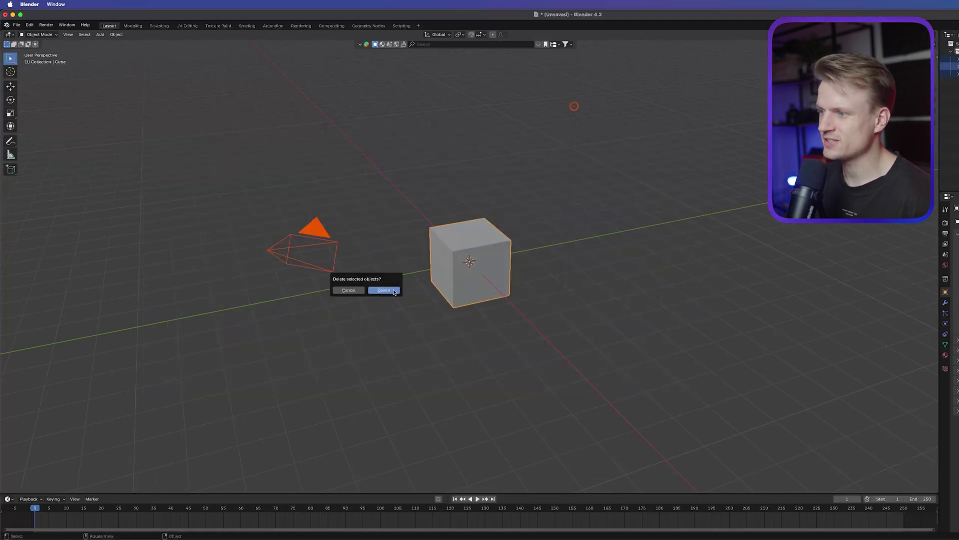
{"action": "left_click", "coordinate": [384, 291]}
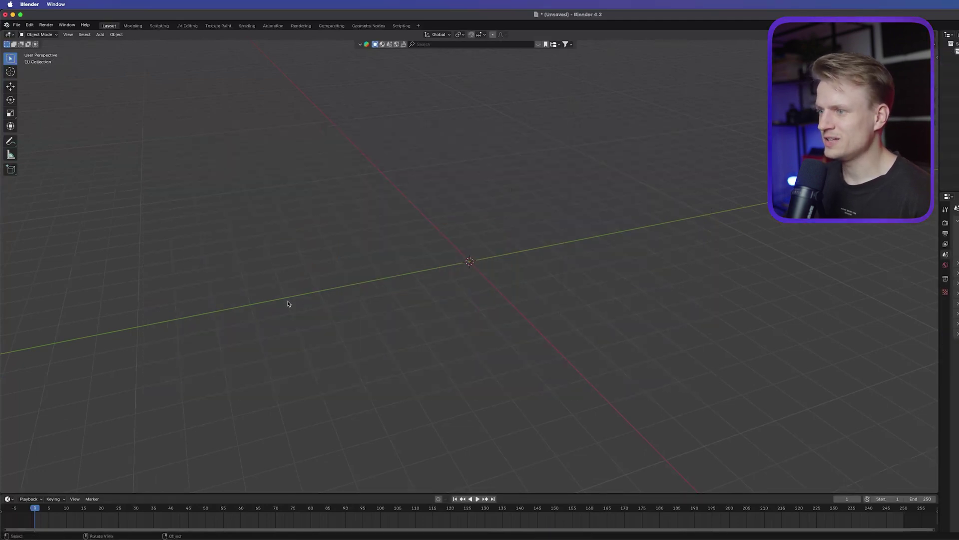
{"action": "middle_click_drag", "start_coordinate": [399, 265], "coordinate": [386, 156]}
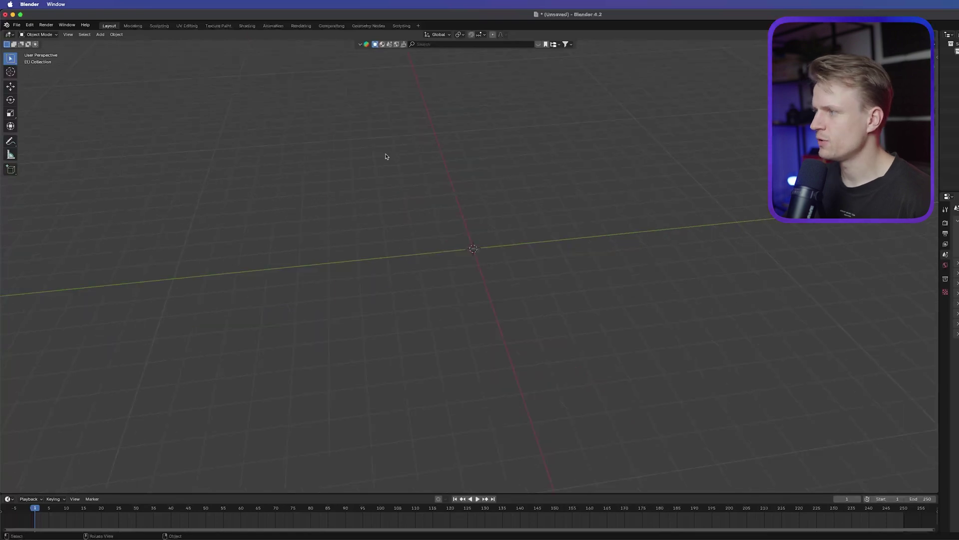
- Add a new mesh cube at the world origin
{"action": "left_click", "coordinate": [102, 34]}
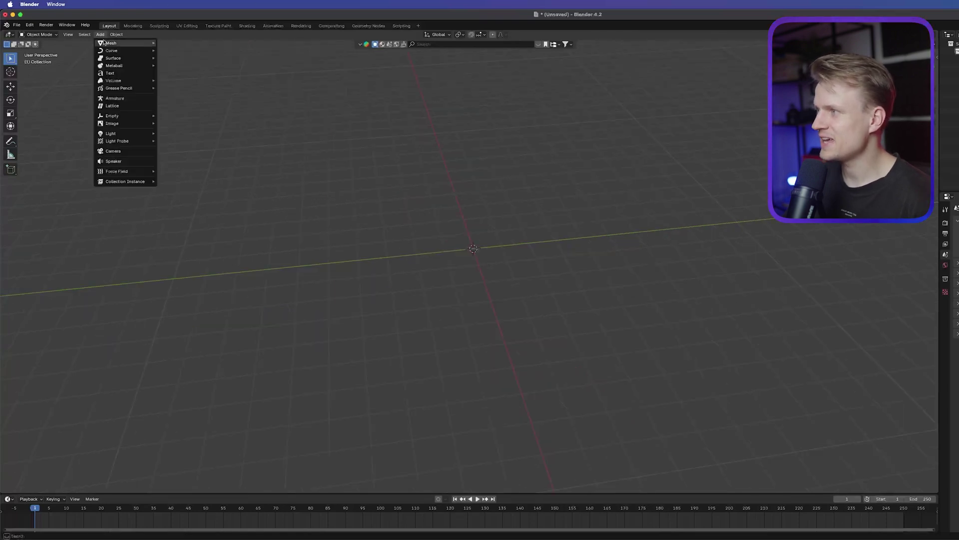
{"action": "mouse_move", "coordinate": [106, 45]}
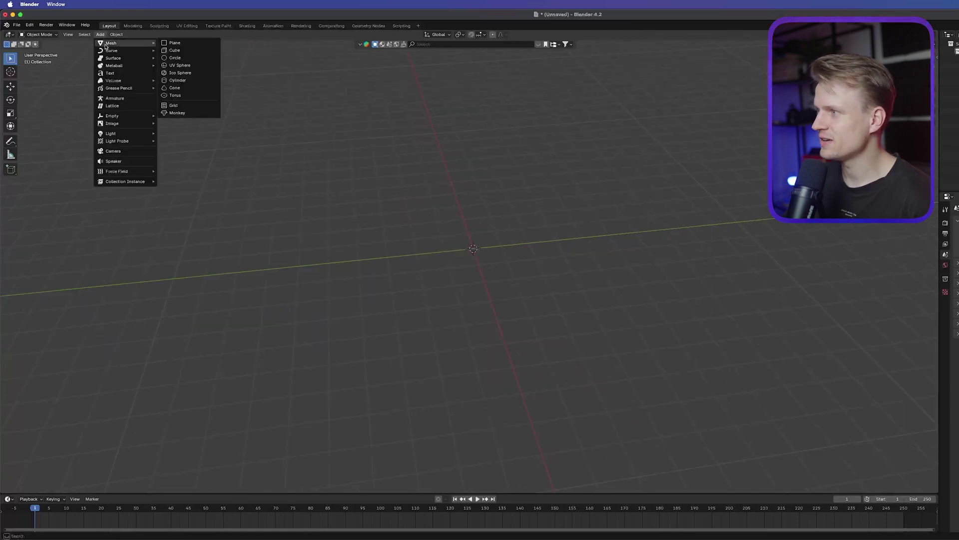
{"action": "left_click", "coordinate": [178, 51]}
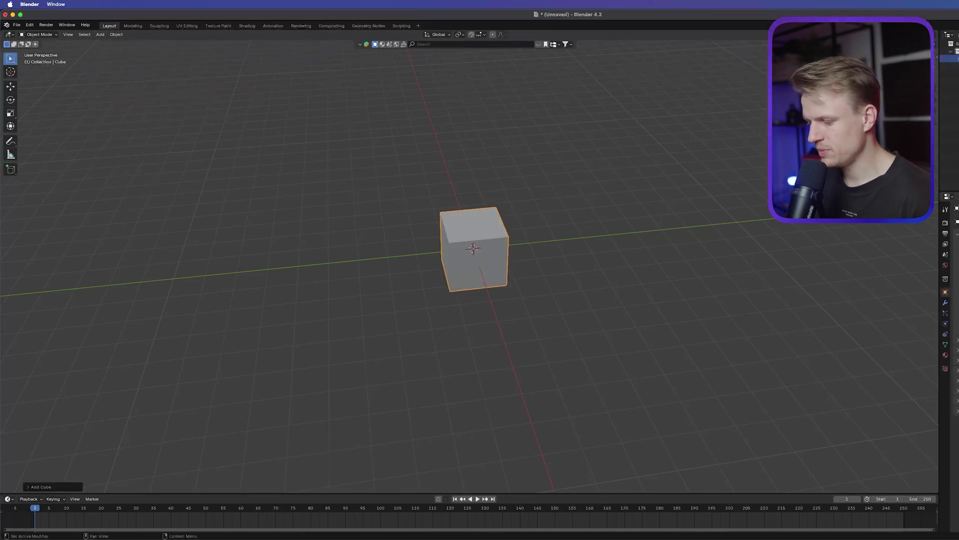
- Scale the cube into a large box, 5 along Z, and raise its base onto the floor
{"action": "key", "text": "Return"}
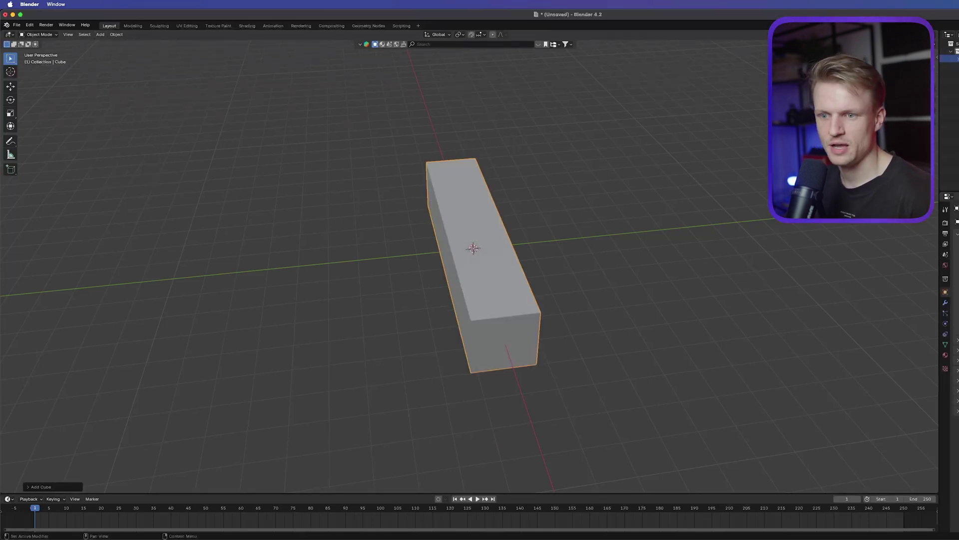
{"action": "key", "text": "Tab"}
{"action": "key", "text": "s"}
{"action": "key", "text": "z"}
{"action": "key", "text": "5"}
{"action": "key", "text": "Return"}
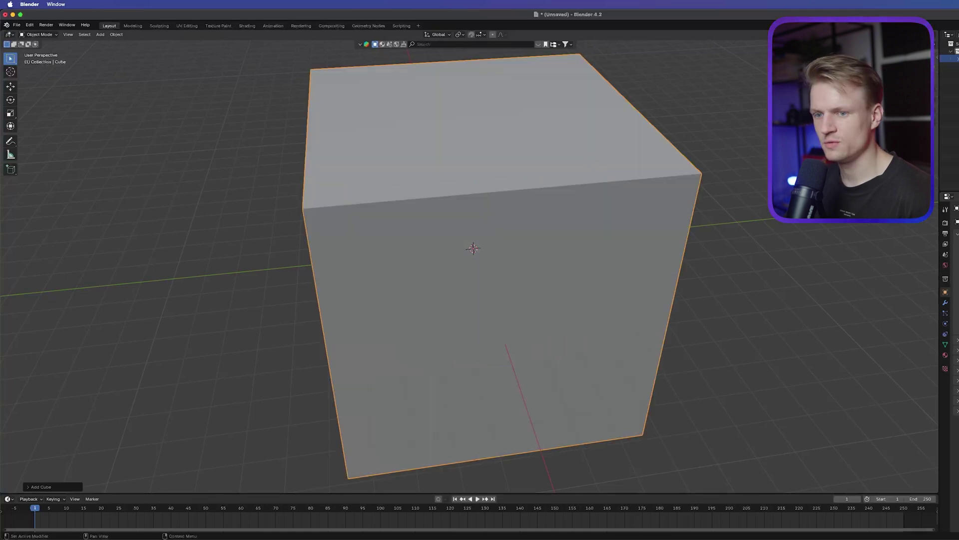
{"action": "key", "text": "Return"}
{"action": "middle_click_drag", "start_coordinate": [397, 296], "coordinate": [400, 297]}
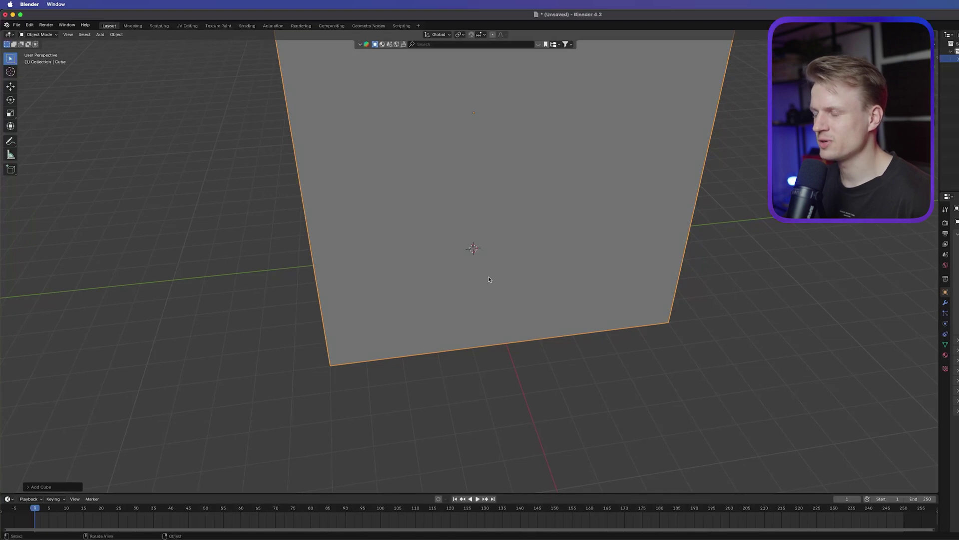
{"action": "mouse_move", "coordinate": [475, 258]}
{"action": "middle_mouse_down"}
{"action": "mouse_move", "coordinate": [470, 212]}
{"action": "mouse_move", "coordinate": [464, 229]}
{"action": "mouse_move", "coordinate": [488, 226]}
{"action": "mouse_move", "coordinate": [469, 223]}
{"action": "mouse_move", "coordinate": [435, 247]}
{"action": "mouse_move", "coordinate": [472, 251]}
{"action": "middle_mouse_up"}
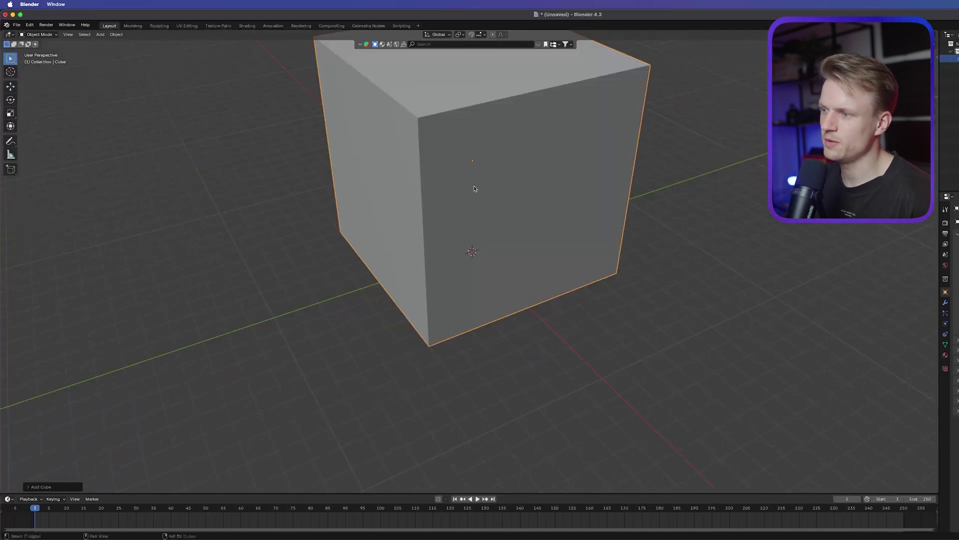
{"action": "middle_click_drag", "start_coordinate": [475, 189], "coordinate": [439, 252]}
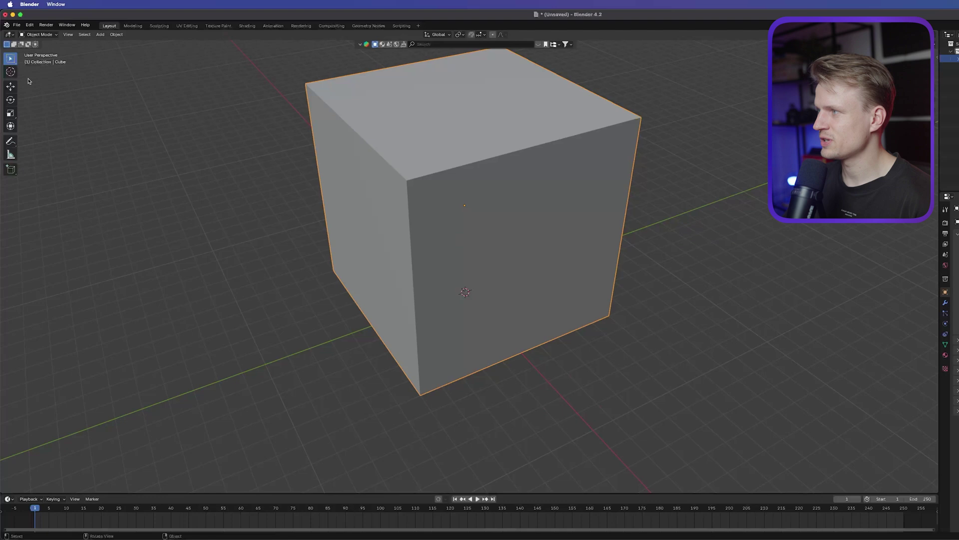
- Put the cube in Edit Mode with no faces selected
{"action": "left_click", "coordinate": [38, 35]}
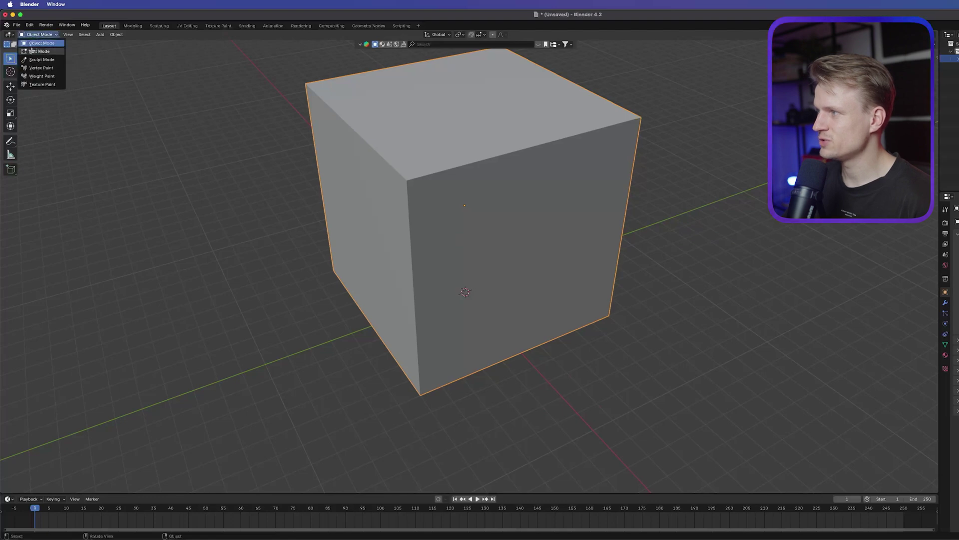
{"action": "left_click", "coordinate": [35, 51]}
{"action": "key", "text": "alt+a"}
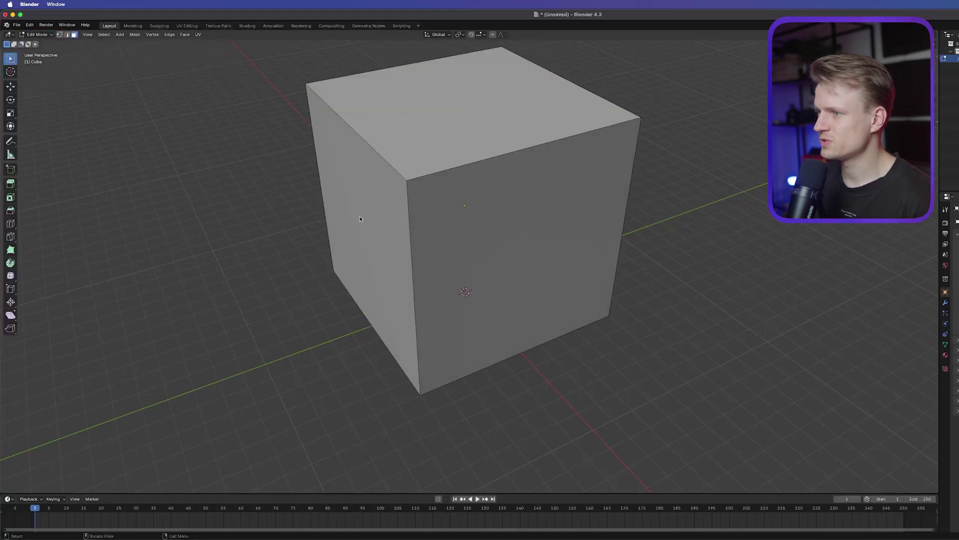
- Delete every face except the floor and back wall
{"action": "left_click_drag", "start_coordinate": [476, 130], "coordinate": [343, 245]}
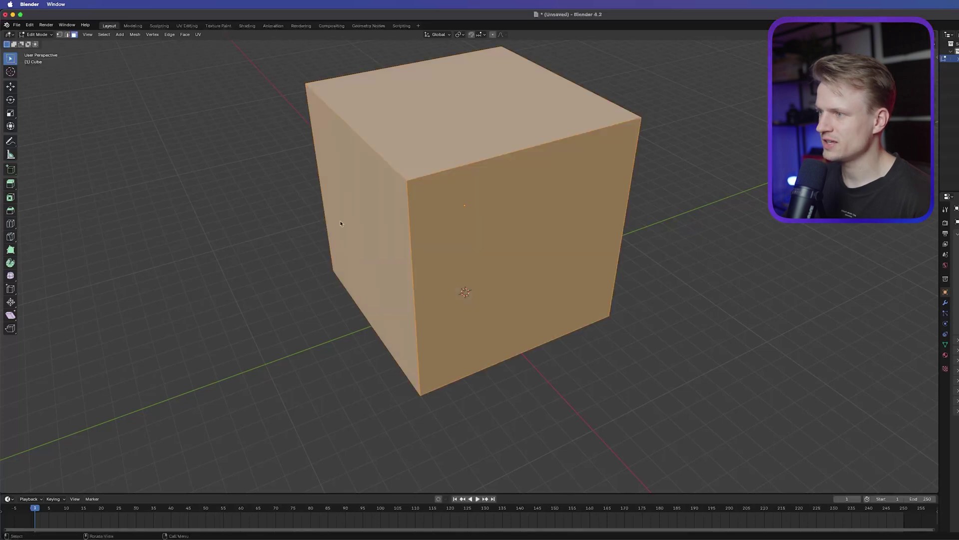
{"action": "mouse_move", "coordinate": [341, 224]}
{"action": "middle_mouse_down"}
{"action": "mouse_move", "coordinate": [403, 241]}
{"action": "mouse_move", "coordinate": [331, 211]}
{"action": "middle_mouse_up"}
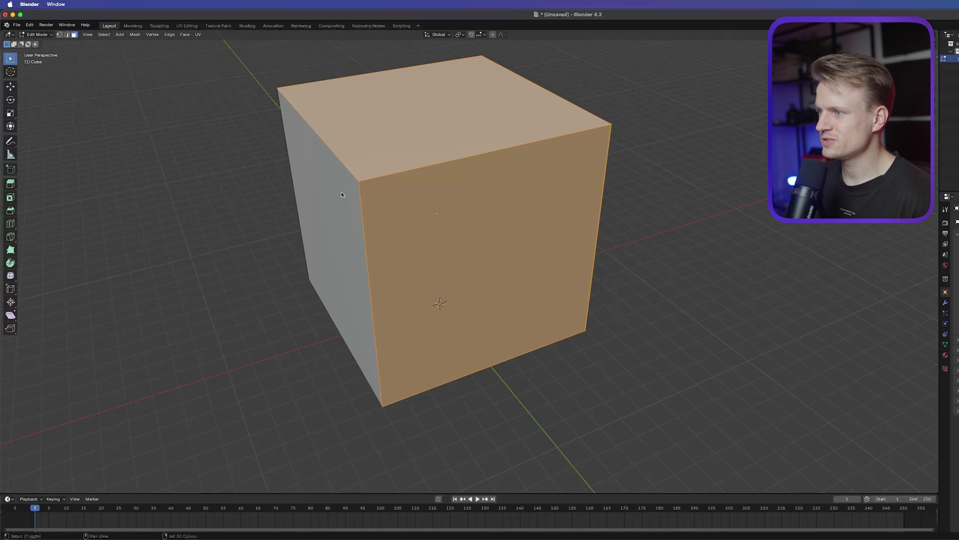
{"action": "key", "text": "x"}
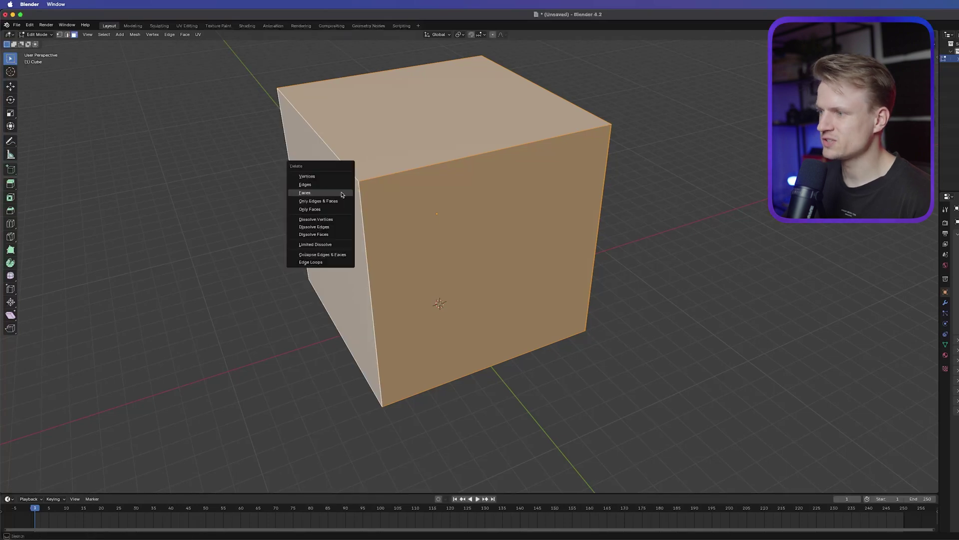
{"action": "left_click", "coordinate": [330, 194]}
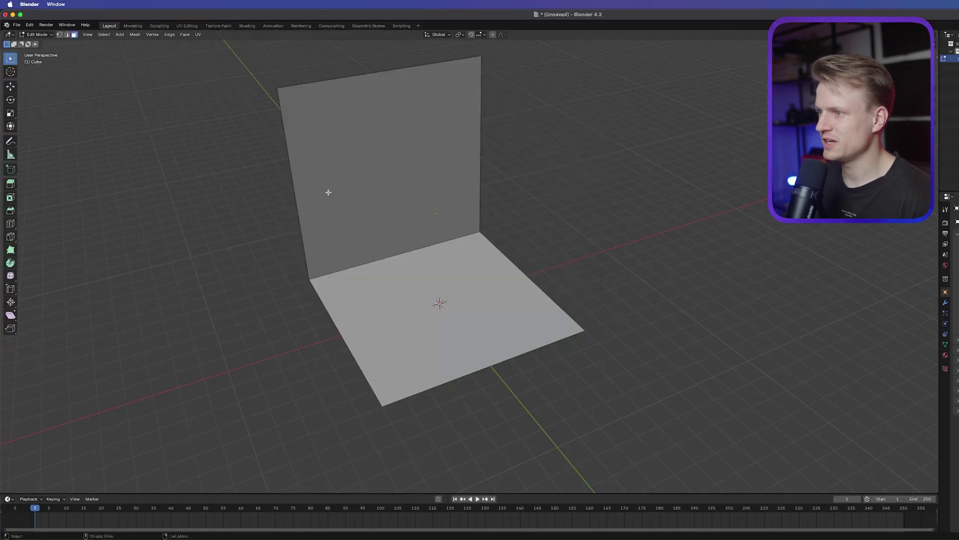
{"action": "middle_click_drag", "start_coordinate": [422, 258], "coordinate": [412, 194]}
{"action": "scroll", "coordinate": [412, 194], "scroll_direction": "up", "scroll_amount": 2}
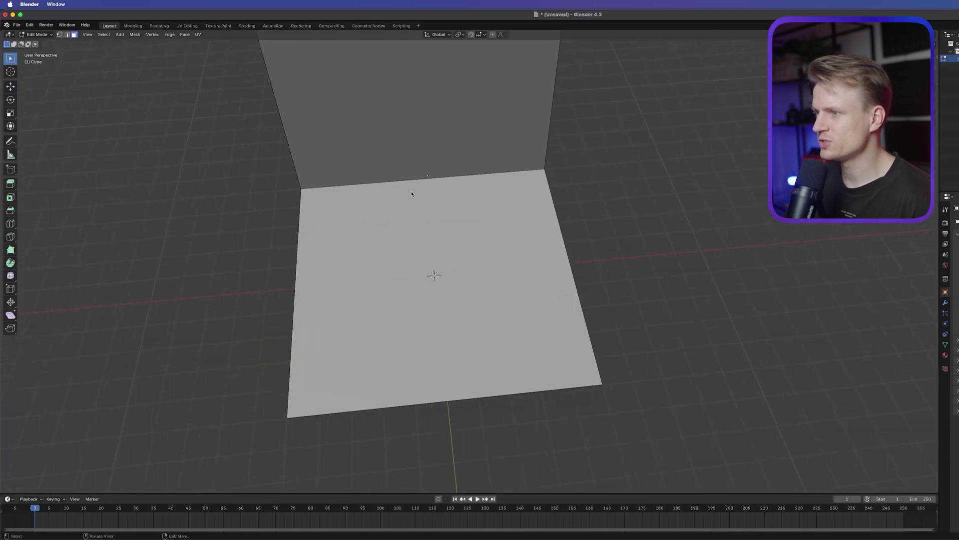
{"action": "middle_click_drag", "start_coordinate": [462, 271], "coordinate": [438, 259]}
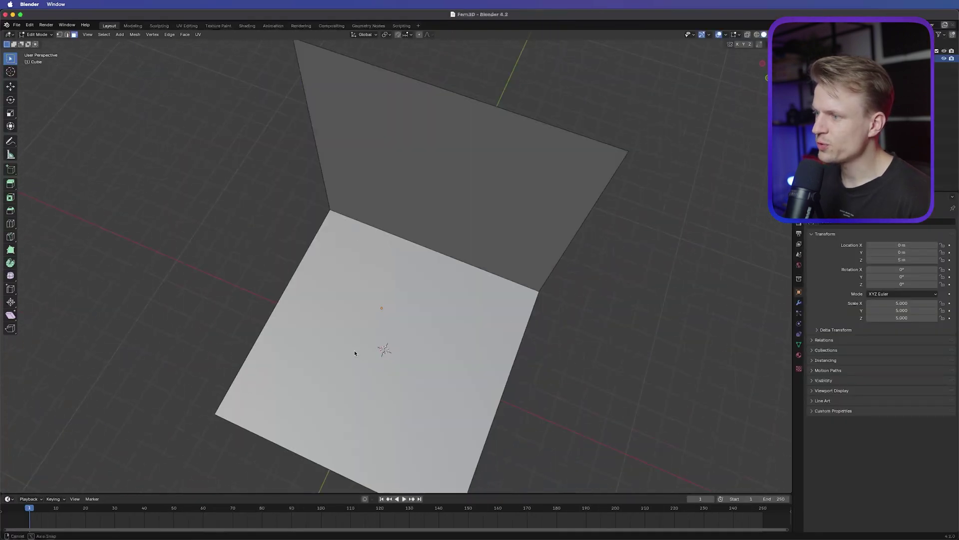
- Import model.dae as COLLADA, adding the chair's five seat parts to the scene
{"action": "middle_click_drag", "start_coordinate": [356, 349], "coordinate": [377, 329]}
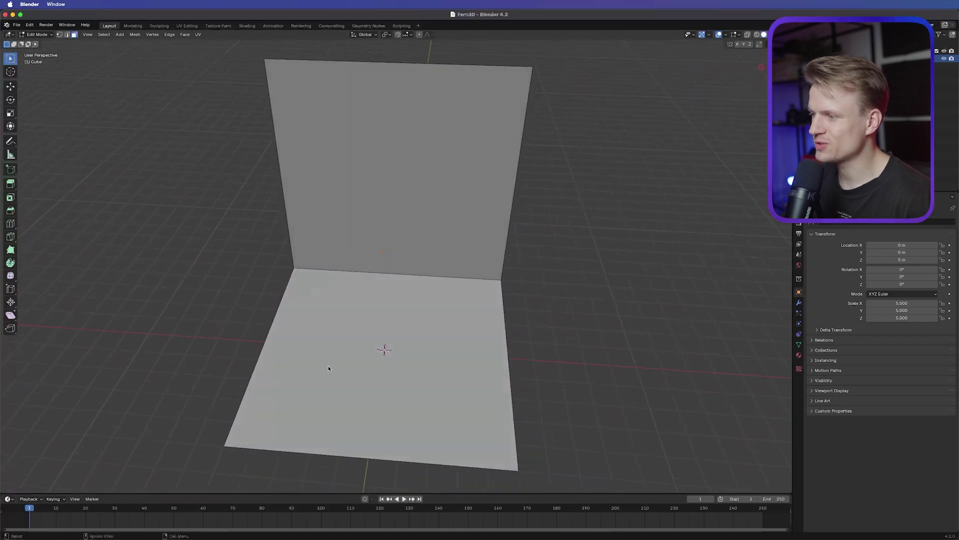
{"action": "left_click", "coordinate": [120, 34]}
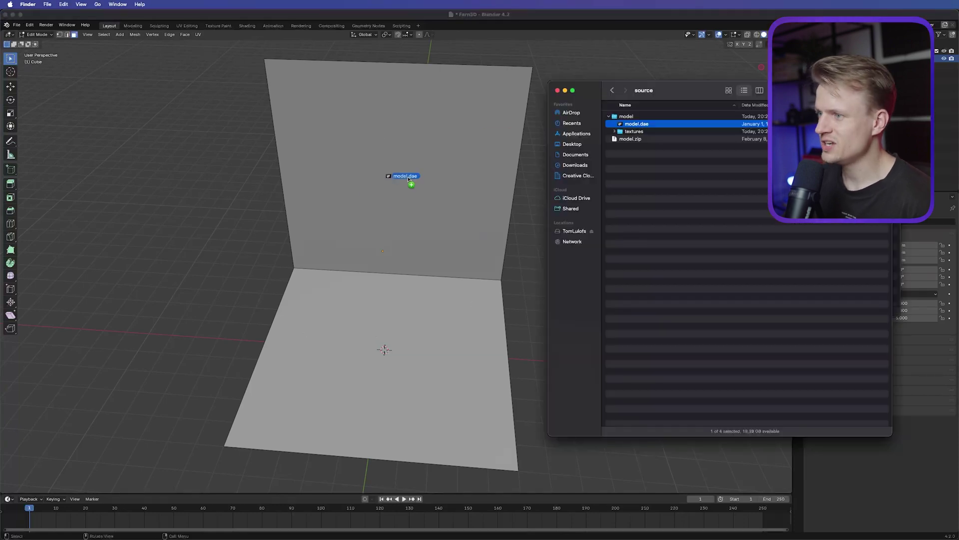
{"action": "left_click_drag", "start_coordinate": [409, 179], "coordinate": [403, 318]}
{"action": "left_click", "coordinate": [350, 419]}
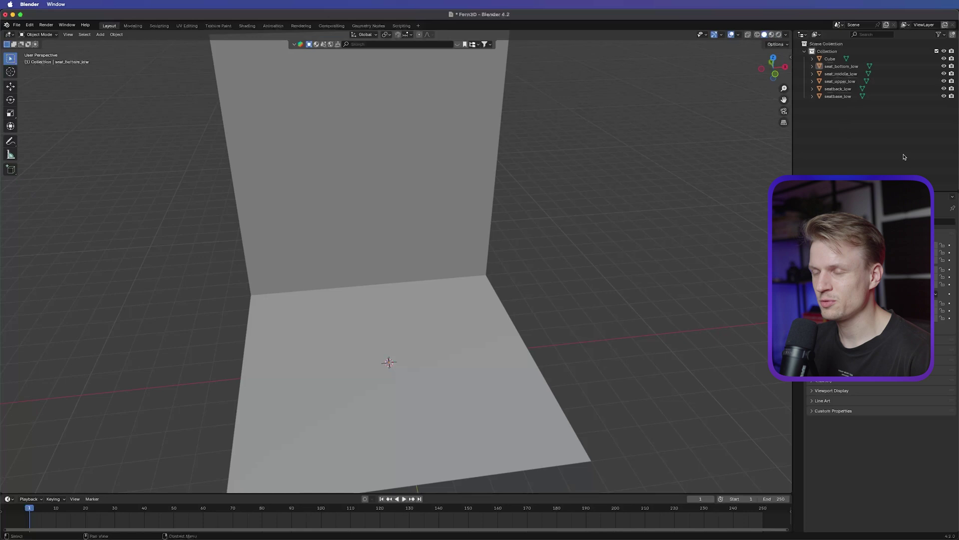
- Move the five seat parts into a new collection named Chair
{"action": "left_click_drag", "start_coordinate": [865, 143], "coordinate": [824, 66]}
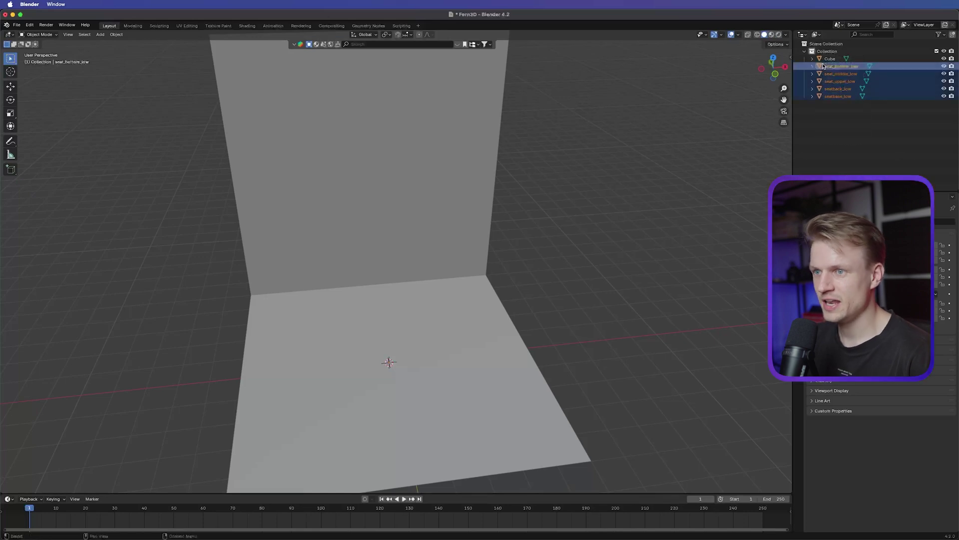
{"action": "key", "text": "m"}
{"action": "left_click", "coordinate": [823, 66]}
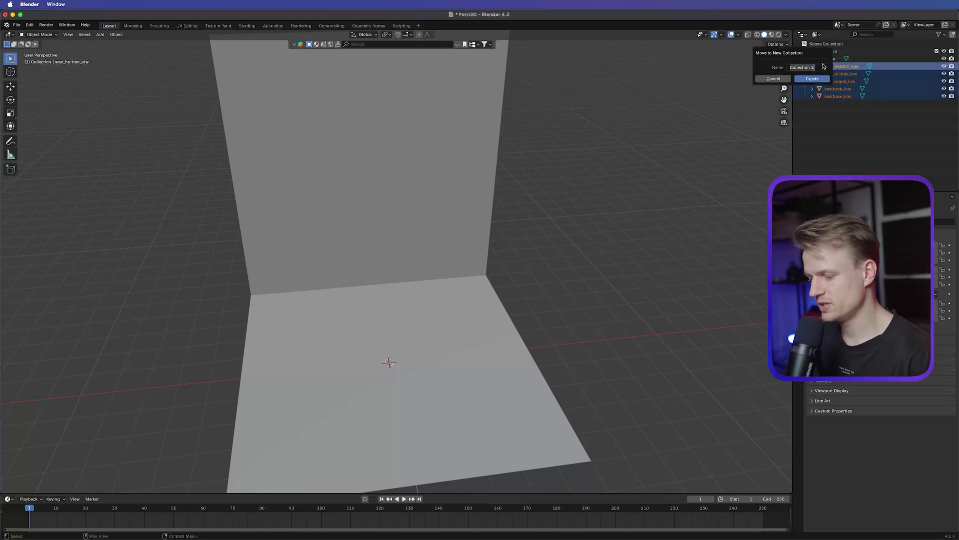
{"action": "type", "text": "Chair"}
{"action": "key", "text": "Return"}
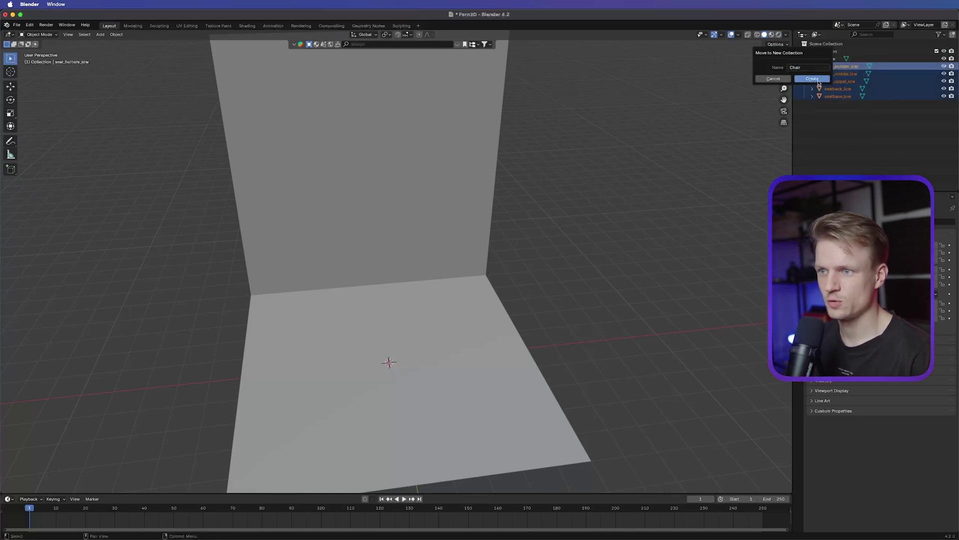
{"action": "left_click", "coordinate": [818, 80]}
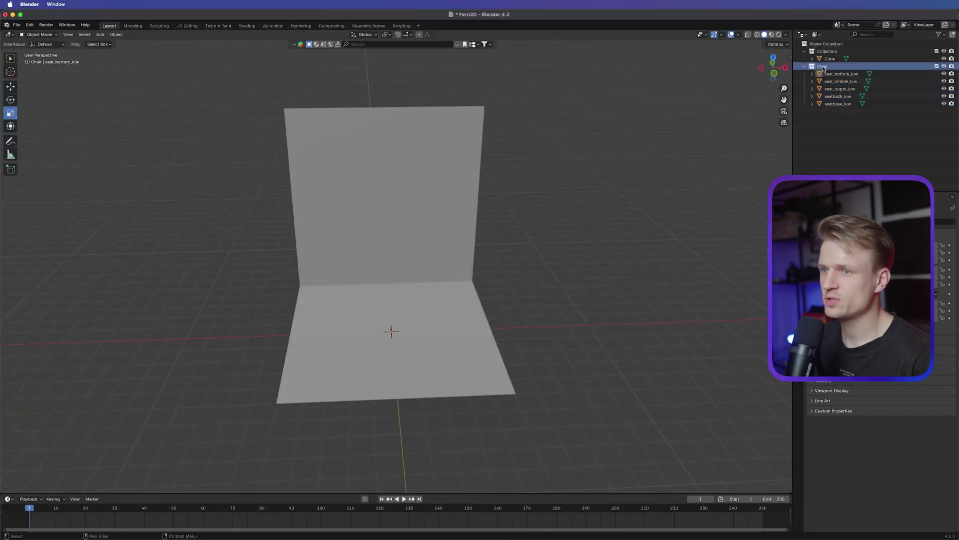
- Select all Chair collection objects and scale them up to about 1.935
{"action": "right_click", "coordinate": [823, 68]}
{"action": "left_click", "coordinate": [777, 97]}
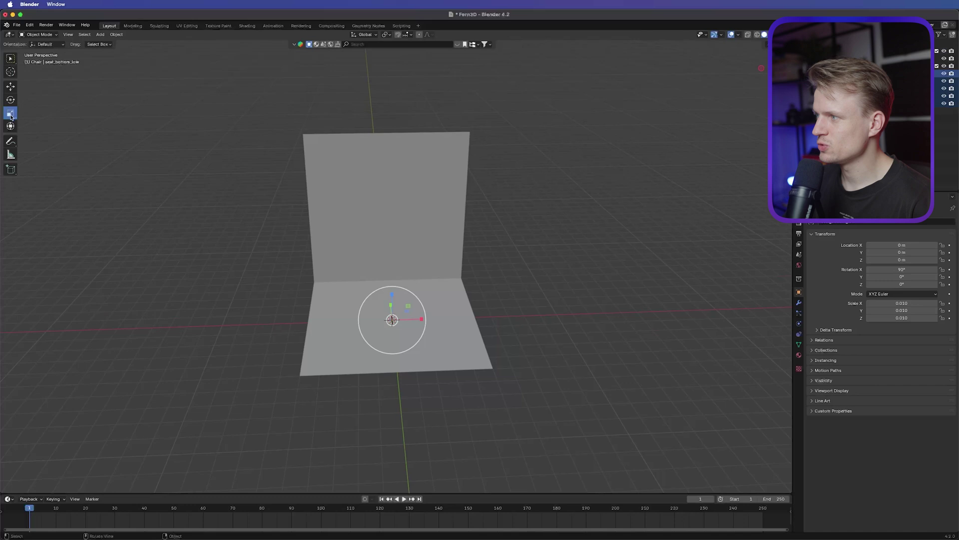
{"action": "scroll", "coordinate": [335, 264], "scroll_direction": "down", "scroll_amount": 2}
{"action": "scroll", "coordinate": [318, 280], "scroll_direction": "down", "scroll_amount": 3}
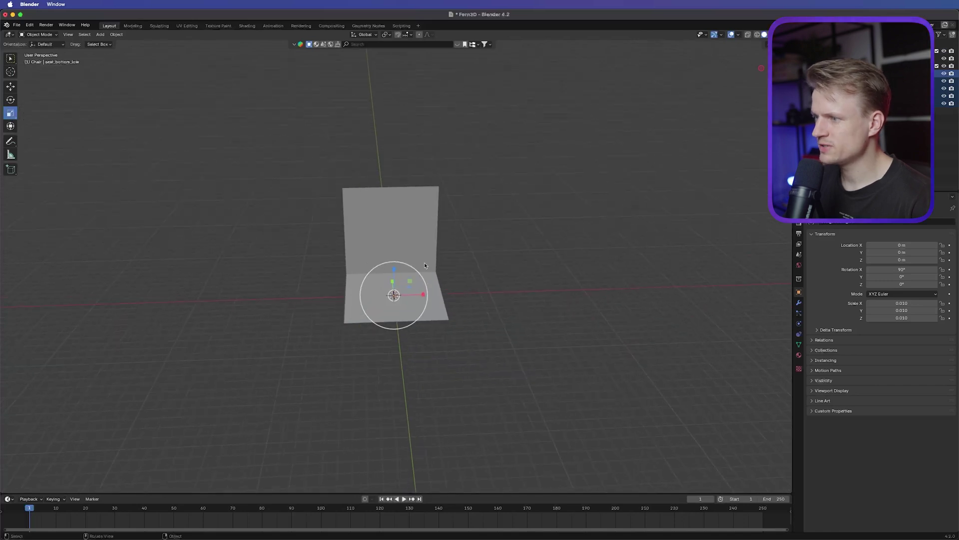
{"action": "key", "text": "s"}
{"action": "left_click_drag", "start_coordinate": [573, 232], "coordinate": [85, 126]}
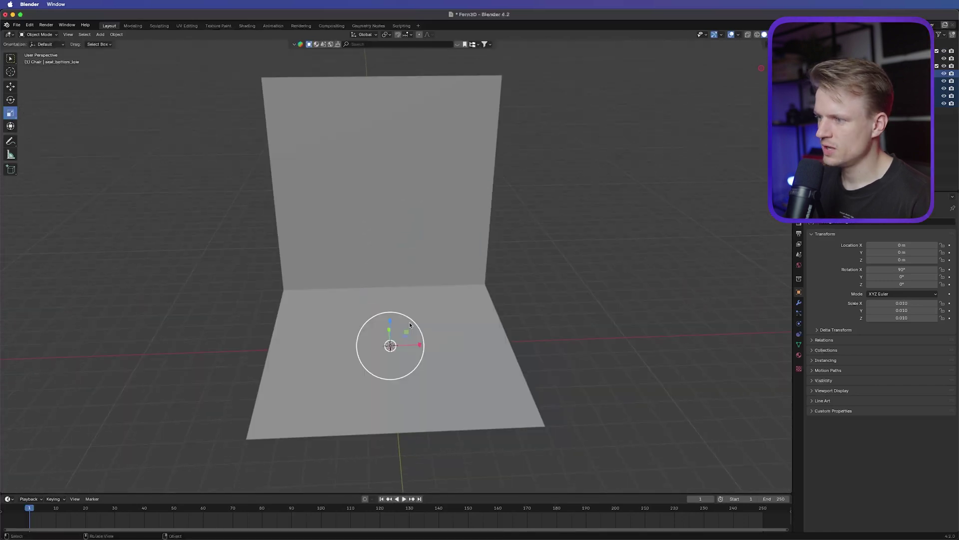
{"action": "left_click_drag", "start_coordinate": [419, 328], "coordinate": [19, 267]}
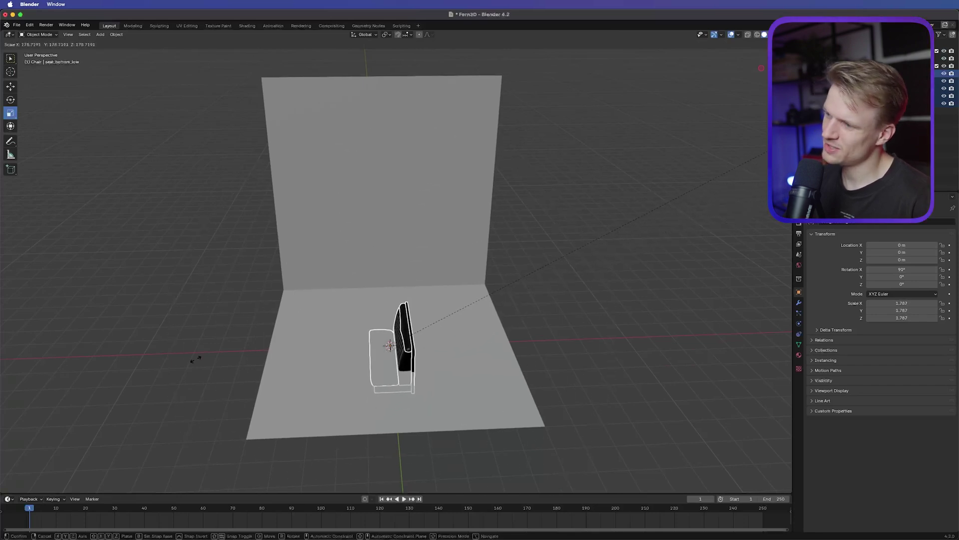
{"action": "left_click", "coordinate": [579, 310]}
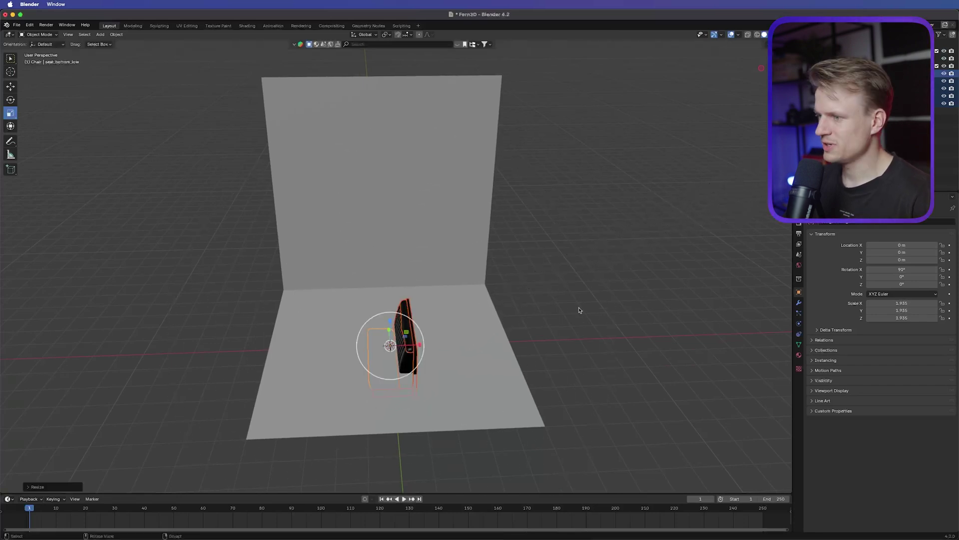
- Rotate the bench 90° around its vertical axis to face forward
{"action": "left_click", "coordinate": [10, 87]}
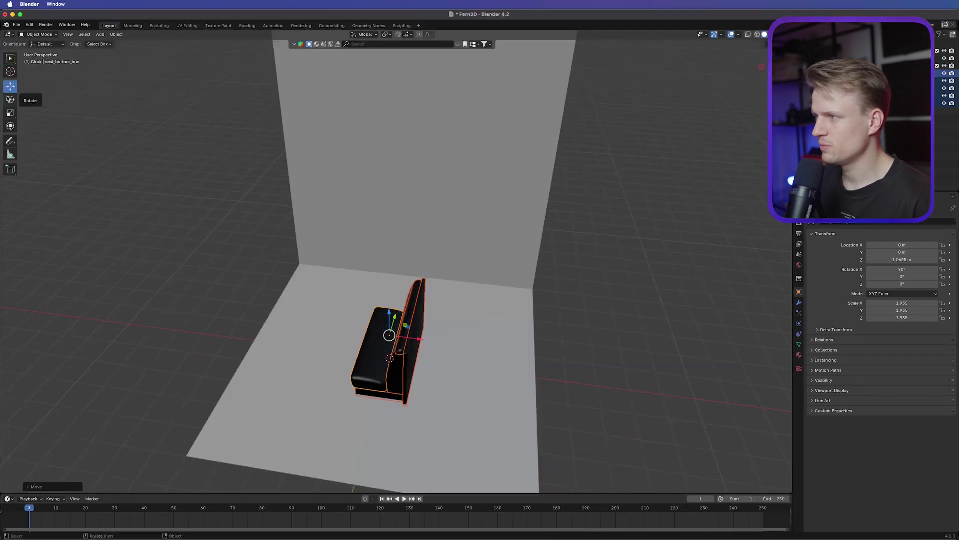
{"action": "left_click", "coordinate": [10, 100]}
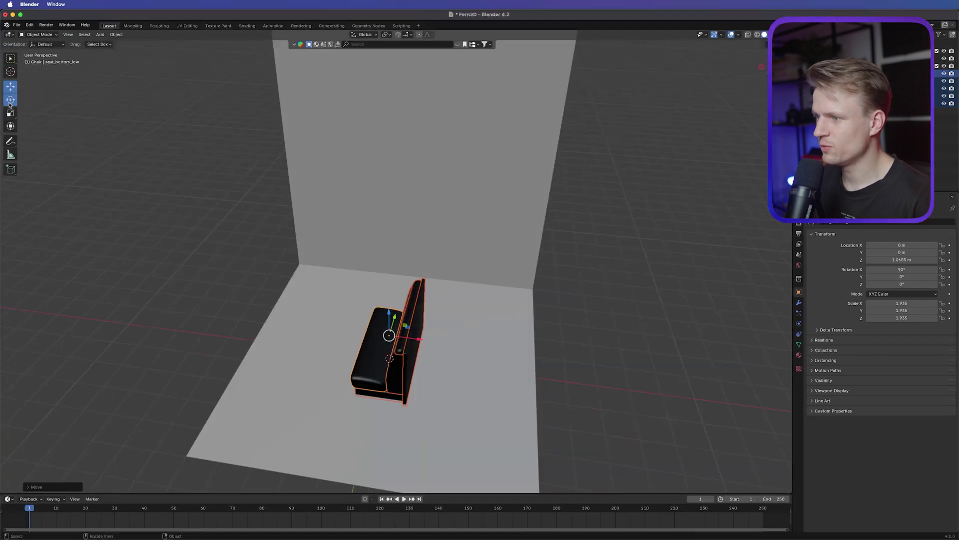
{"action": "mouse_move", "coordinate": [375, 352]}
{"action": "left_mouse_down"}
{"action": "mouse_move", "coordinate": [415, 365]}
{"action": "mouse_move", "coordinate": [390, 358]}
{"action": "left_mouse_up"}
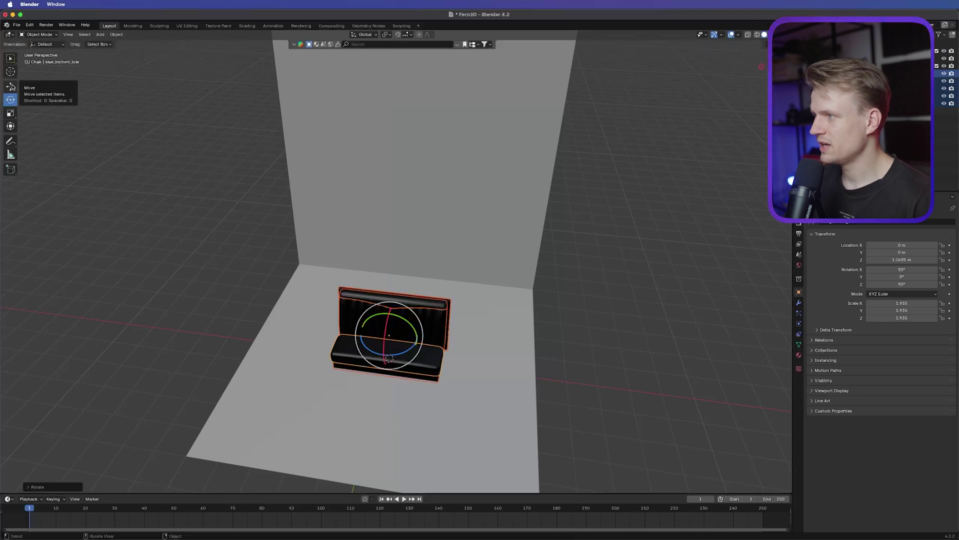
- Push the bench back along Y against the rear wall
{"action": "left_click", "coordinate": [10, 88]}
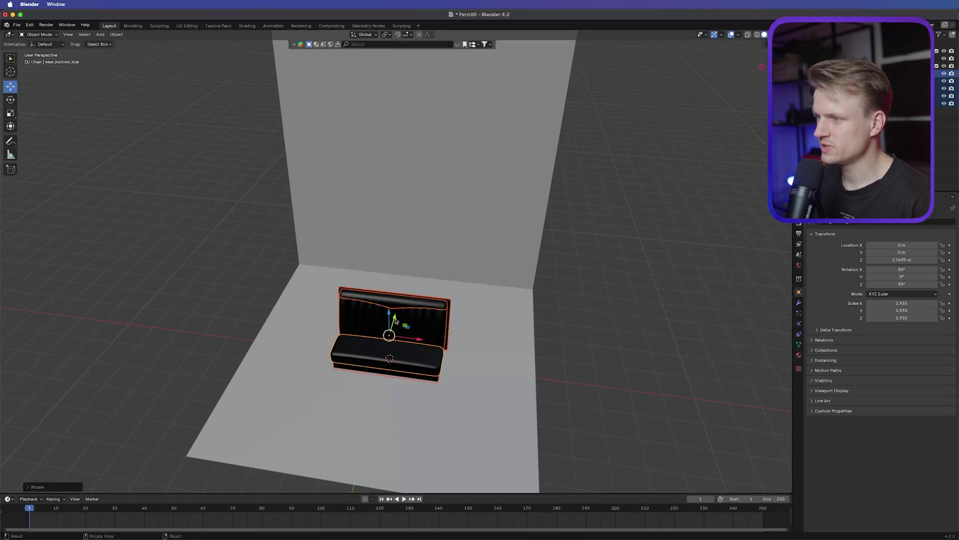
{"action": "left_click_drag", "start_coordinate": [396, 320], "coordinate": [416, 271]}
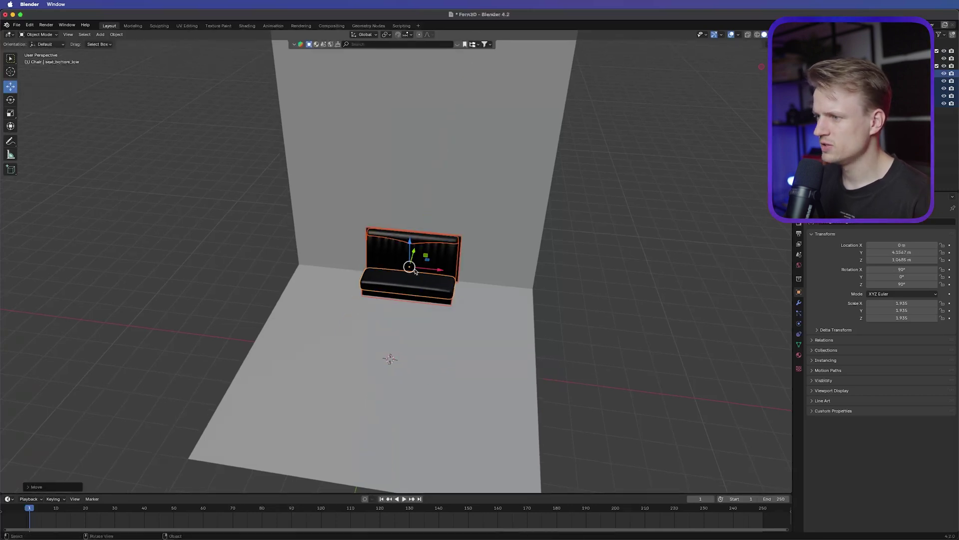
{"action": "scroll", "coordinate": [400, 300], "scroll_direction": "up", "scroll_amount": 6}
{"action": "scroll", "coordinate": [388, 322], "scroll_direction": "down", "scroll_amount": 1}
{"action": "middle_click_drag", "start_coordinate": [390, 320], "coordinate": [438, 233]}
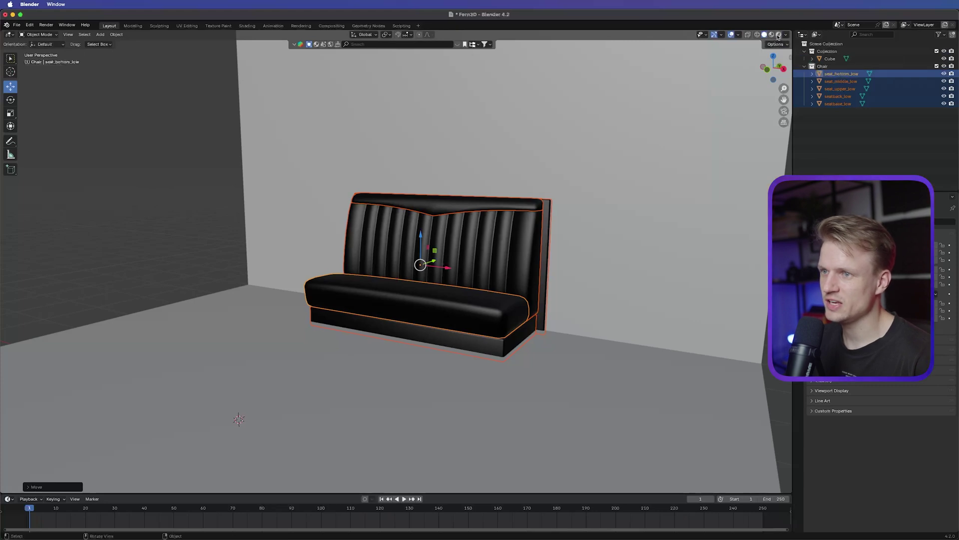
- Check the bench in Rendered, then Material Preview shading
{"action": "left_click", "coordinate": [779, 35]}
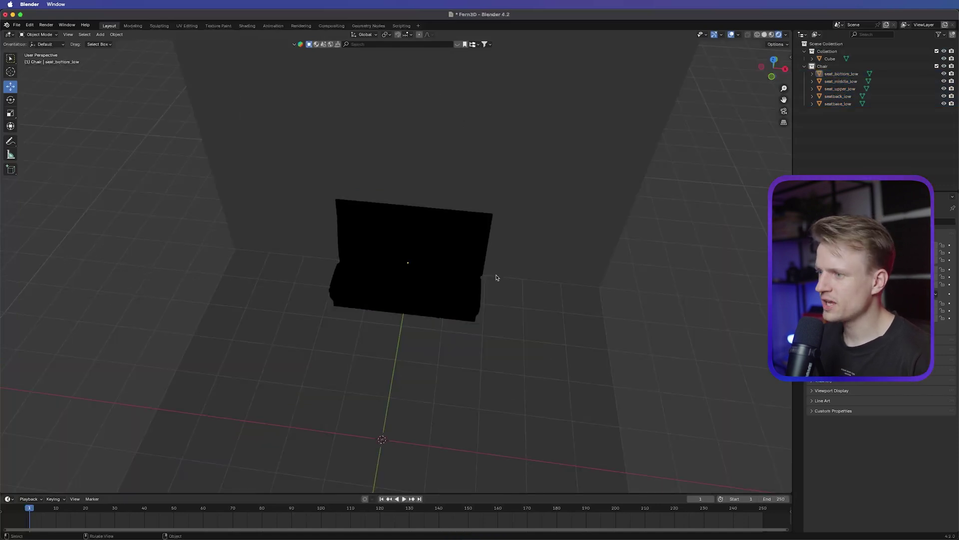
{"action": "middle_click_drag", "start_coordinate": [496, 277], "coordinate": [463, 262]}
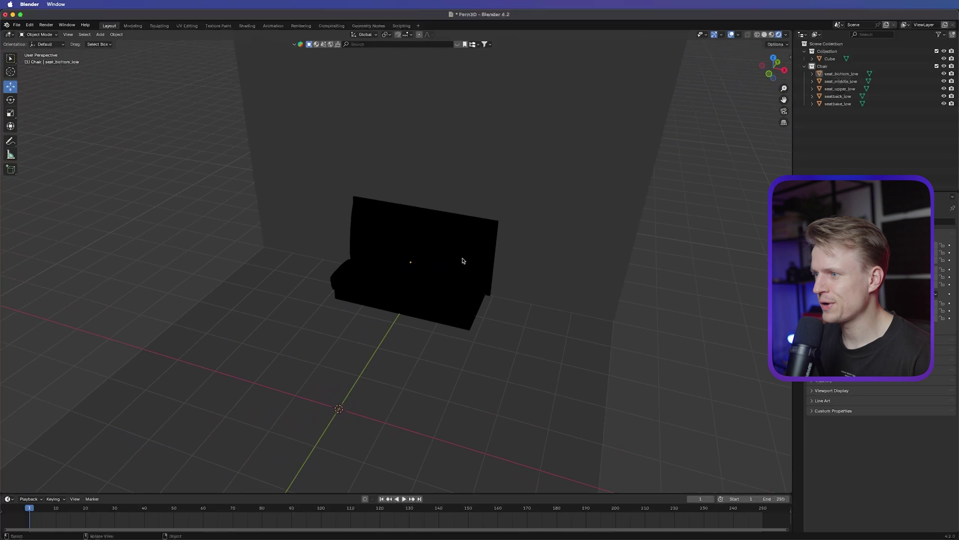
{"action": "scroll", "coordinate": [513, 212], "scroll_direction": "up", "scroll_amount": 4}
{"action": "scroll", "coordinate": [440, 207], "scroll_direction": "down", "scroll_amount": 3}
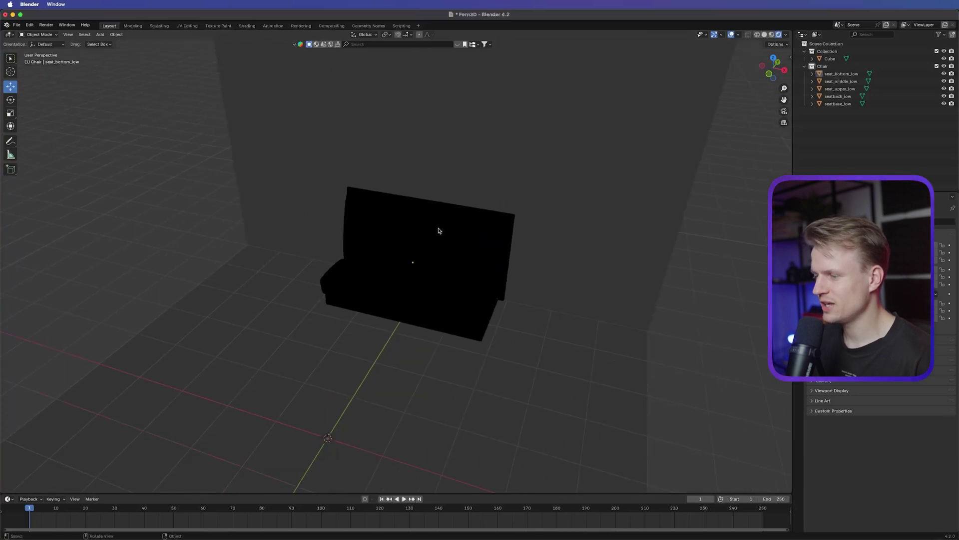
{"action": "left_click", "coordinate": [765, 34]}
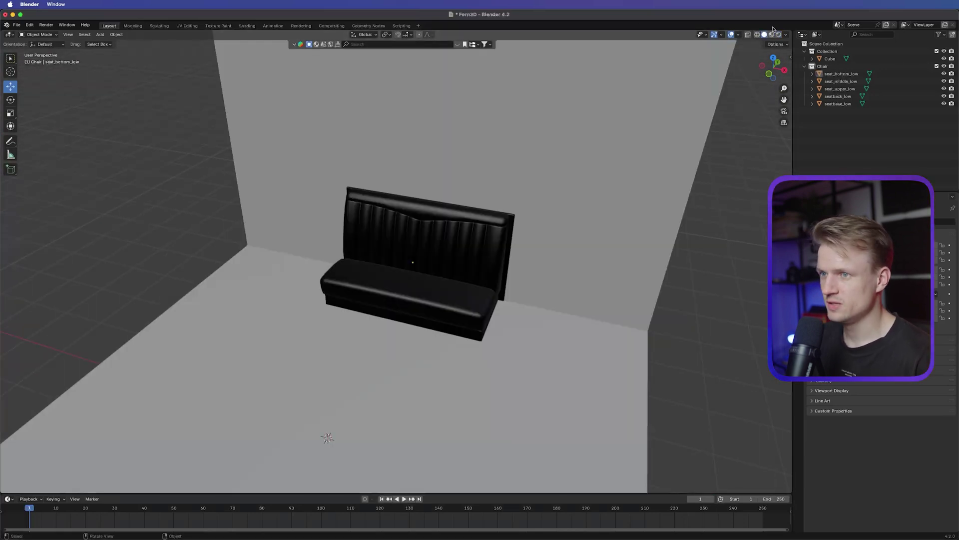
- Put the table pieces pCube1 and pCylinder1 into a new Table collection
{"action": "left_click", "coordinate": [772, 34]}
{"action": "left_click", "coordinate": [765, 35]}
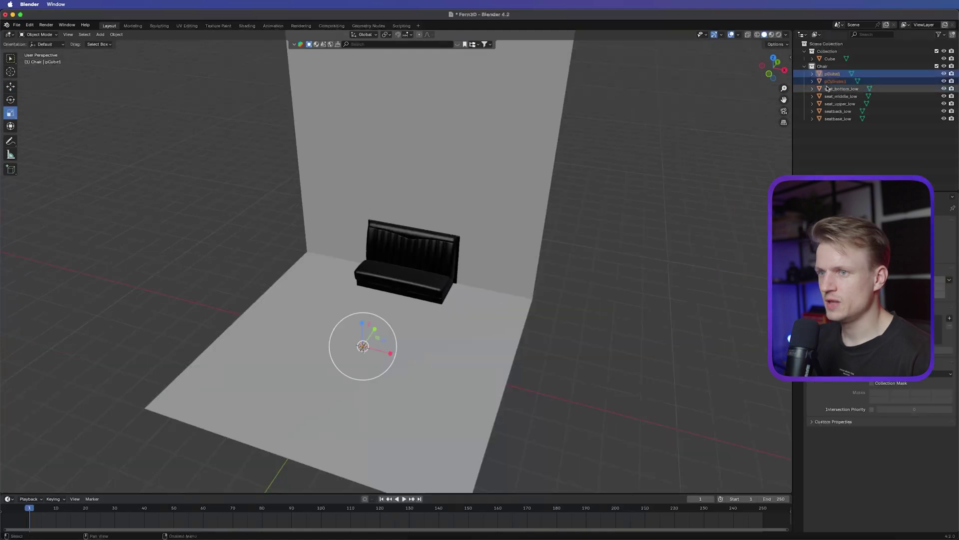
{"action": "left_click", "coordinate": [830, 73]}
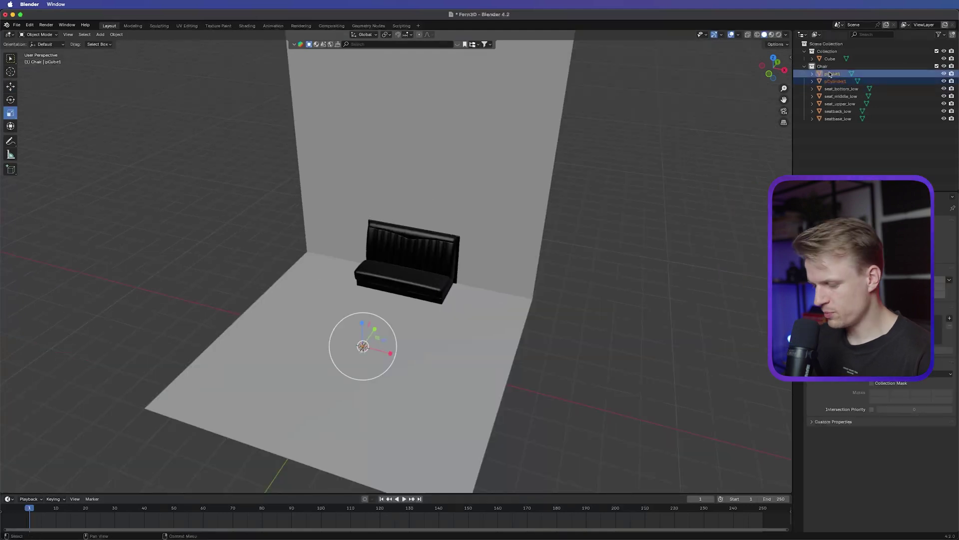
{"action": "key", "text": "m"}
{"action": "left_click", "coordinate": [830, 74]}
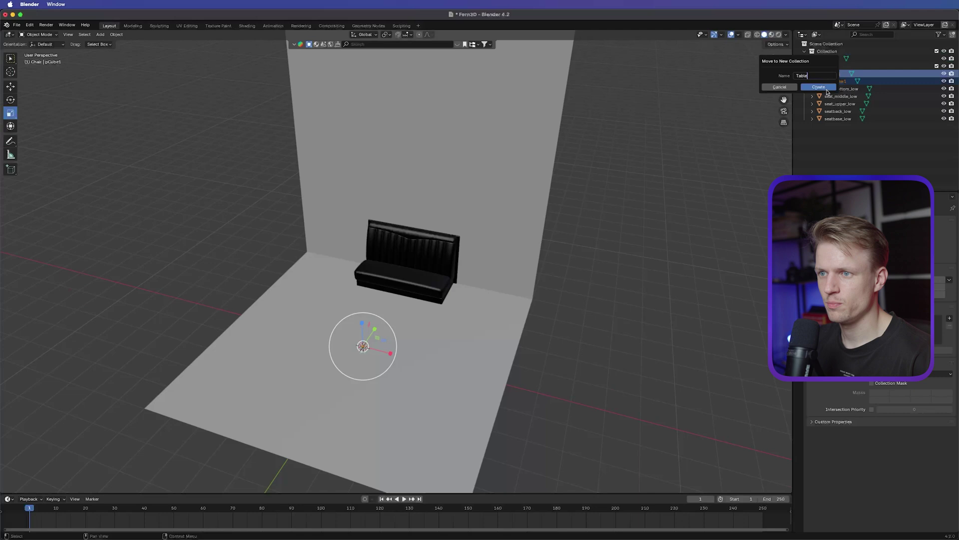
{"action": "left_click", "coordinate": [819, 87]}
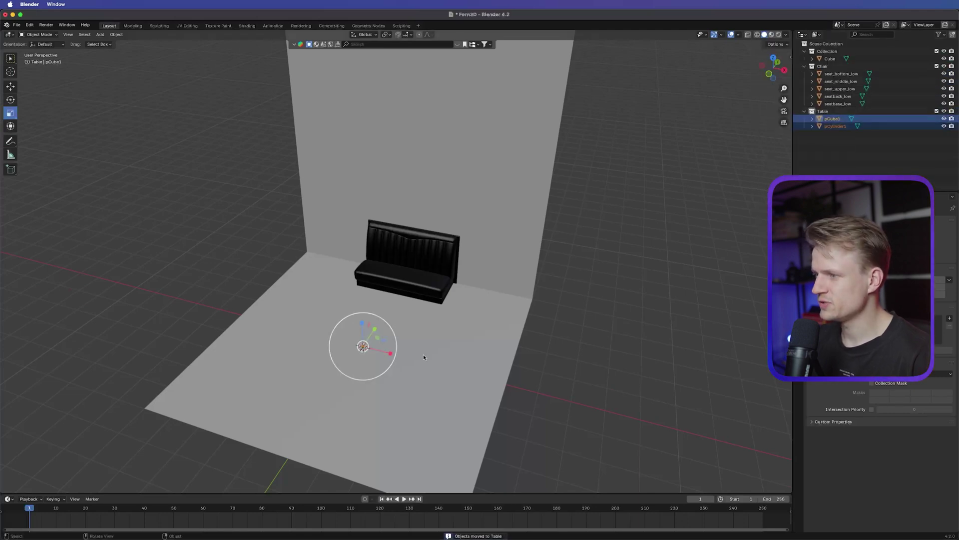
- Enlarge the table top, seat it on its stand before the bench, then drop in temp_export.dae
{"action": "key", "text": "s"}
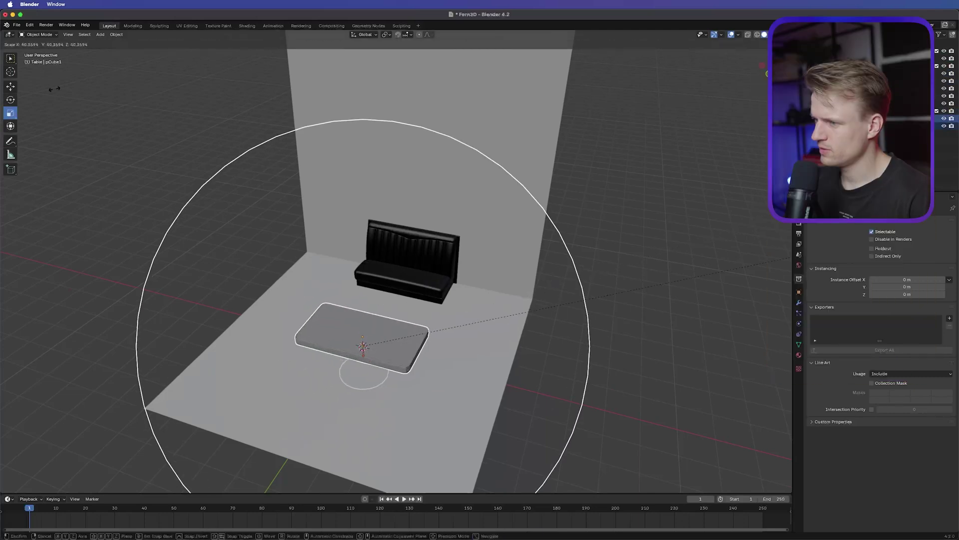
{"action": "left_click", "coordinate": [417, 68]}
{"action": "left_click_drag", "start_coordinate": [362, 330], "coordinate": [361, 292]}
{"action": "left_click_drag", "start_coordinate": [386, 320], "coordinate": [430, 325]}
{"action": "mouse_move", "coordinate": [430, 325]}
{"action": "left_mouse_down"}
{"action": "mouse_move", "coordinate": [419, 304]}
{"action": "mouse_move", "coordinate": [418, 321]}
{"action": "left_mouse_up"}
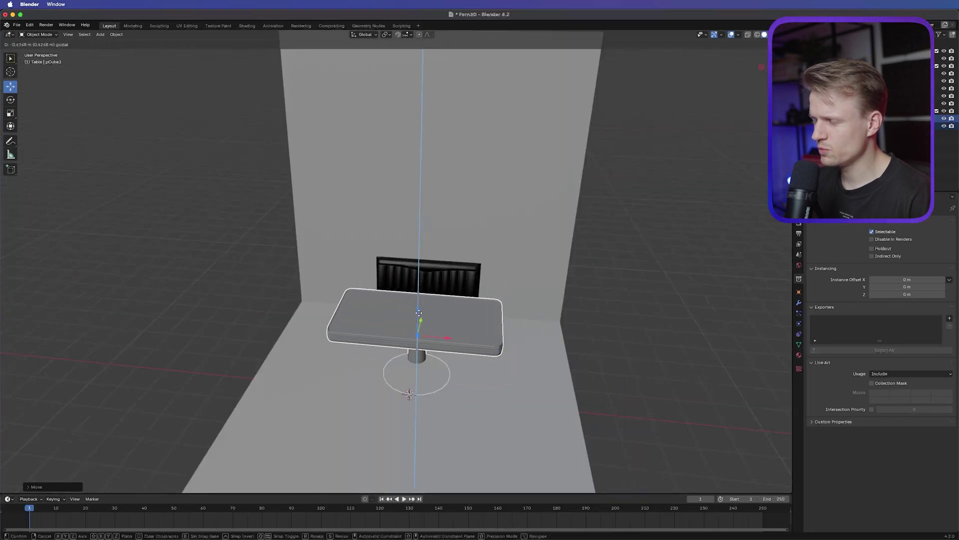
{"action": "middle_click_drag", "start_coordinate": [419, 320], "coordinate": [443, 337]}
{"action": "left_click_drag", "start_coordinate": [434, 338], "coordinate": [441, 339]}
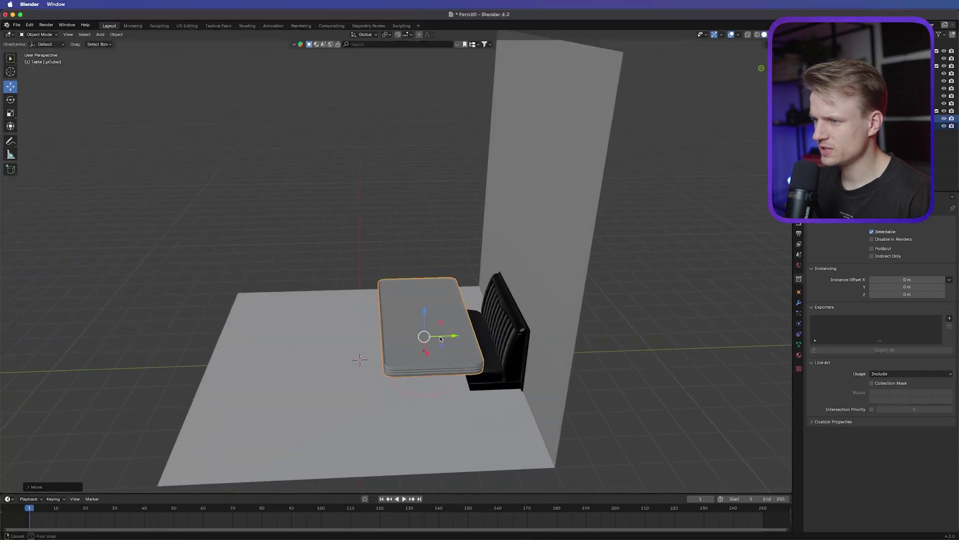
{"action": "middle_click_drag", "start_coordinate": [440, 338], "coordinate": [524, 337]}
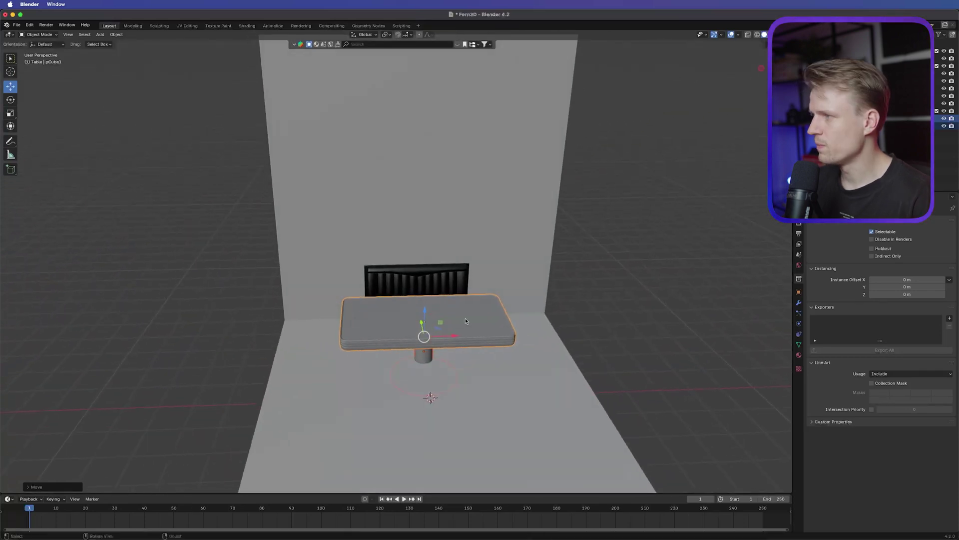
{"action": "left_click_drag", "start_coordinate": [638, 123], "coordinate": [400, 310]}
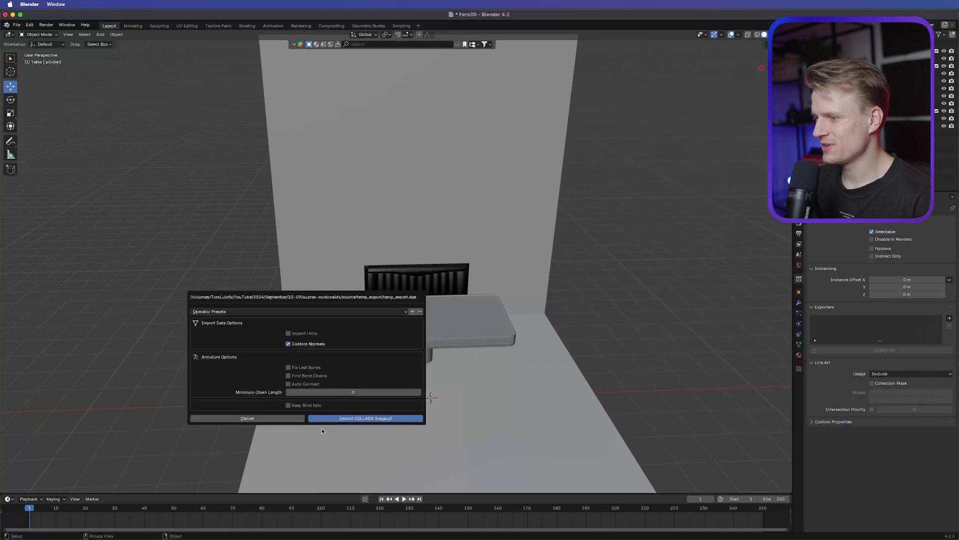
- Finish importing the food tray and place it in a new 'Modonaldsfood' collection
{"action": "left_click", "coordinate": [325, 419]}
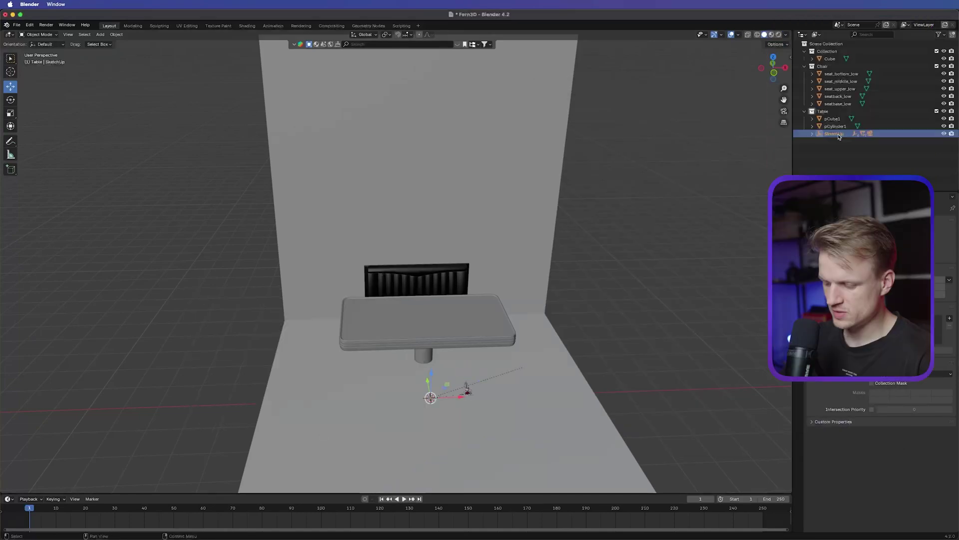
{"action": "key", "text": "m"}
{"action": "left_click", "coordinate": [812, 135]}
{"action": "type", "text": "Modon"}
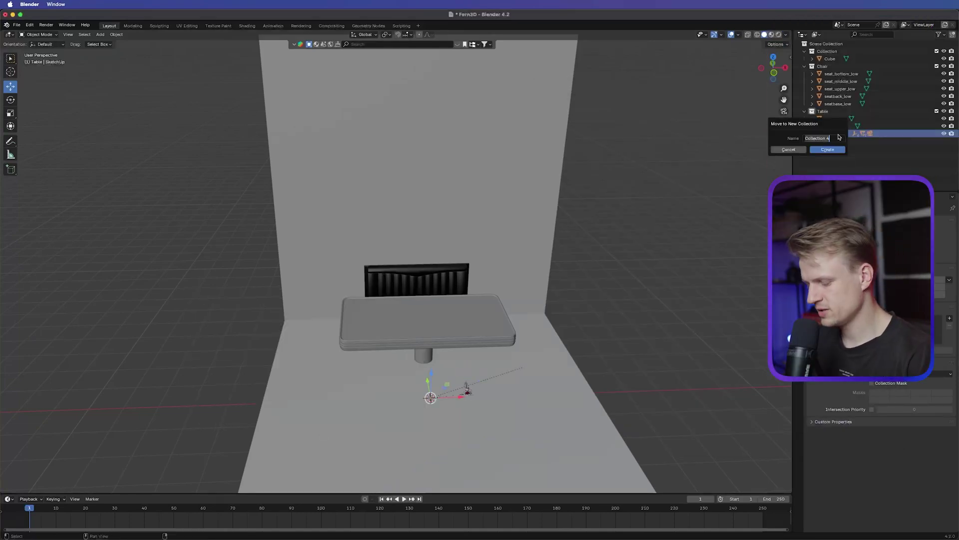
{"action": "type", "text": "aldsfoo"}
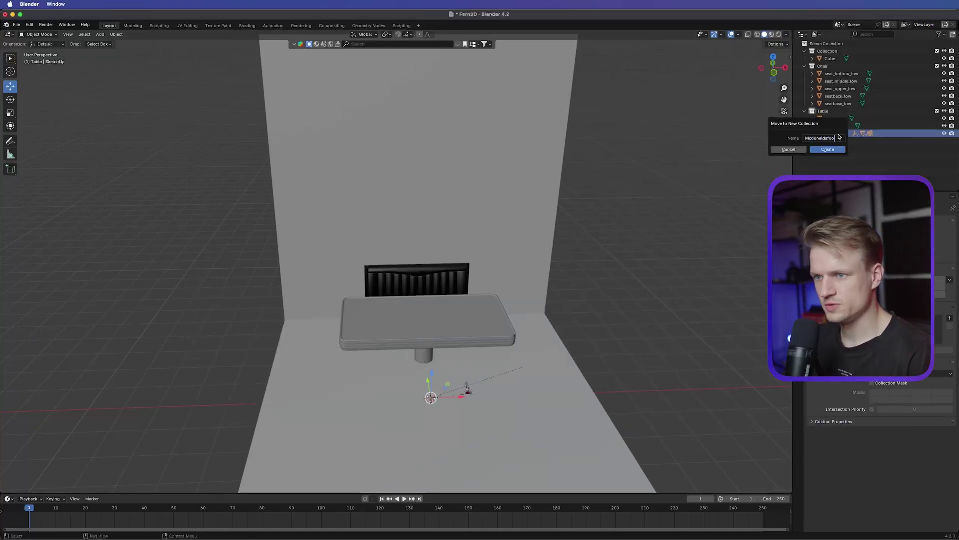
{"action": "type", "text": "d"}
{"action": "key", "text": "Return"}
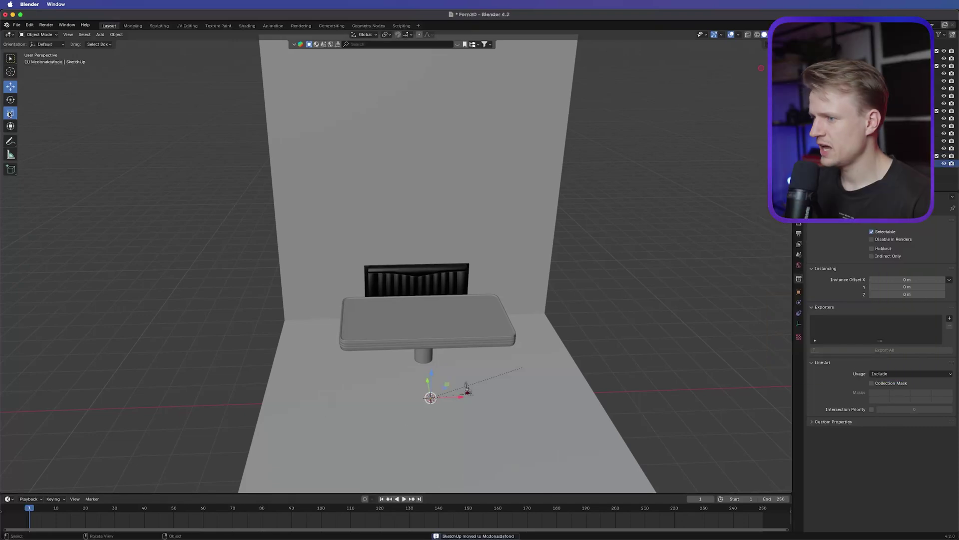
- Move the food tray along X and lift it in Z onto the table
{"action": "left_click_drag", "start_coordinate": [439, 369], "coordinate": [559, 239]}
{"action": "left_click", "coordinate": [11, 86]}
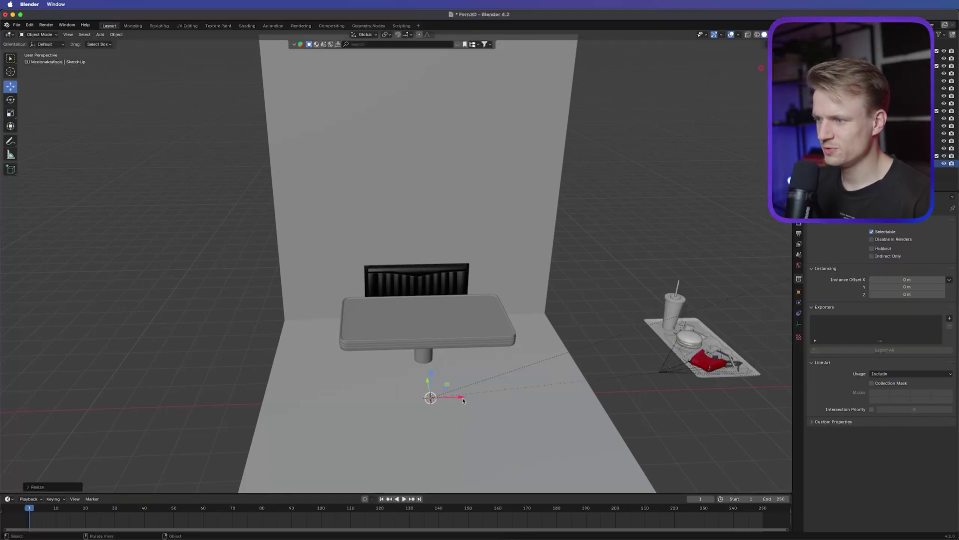
{"action": "left_click_drag", "start_coordinate": [449, 398], "coordinate": [122, 418]}
{"action": "left_click", "coordinate": [180, 416]}
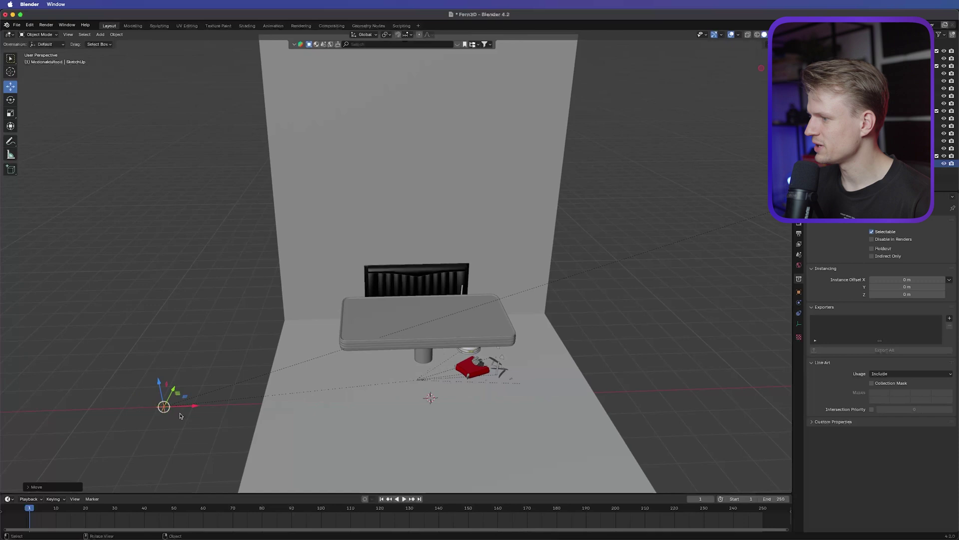
{"action": "key", "text": "g"}
{"action": "key", "text": "z"}
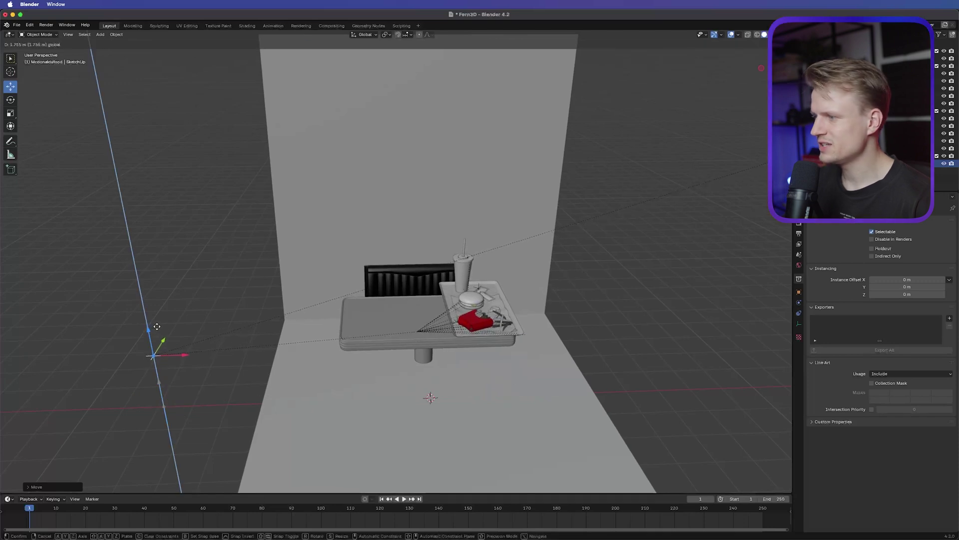
{"action": "left_click", "coordinate": [21, 74]}
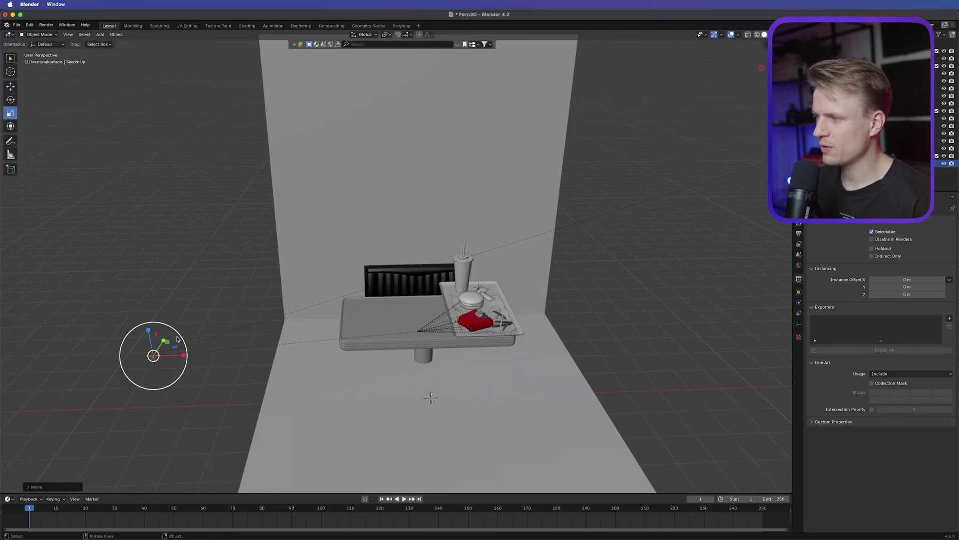
- Shrink the tray to under half size and slide it along X and Y to the table centre
{"action": "left_click_drag", "start_coordinate": [175, 340], "coordinate": [163, 349]}
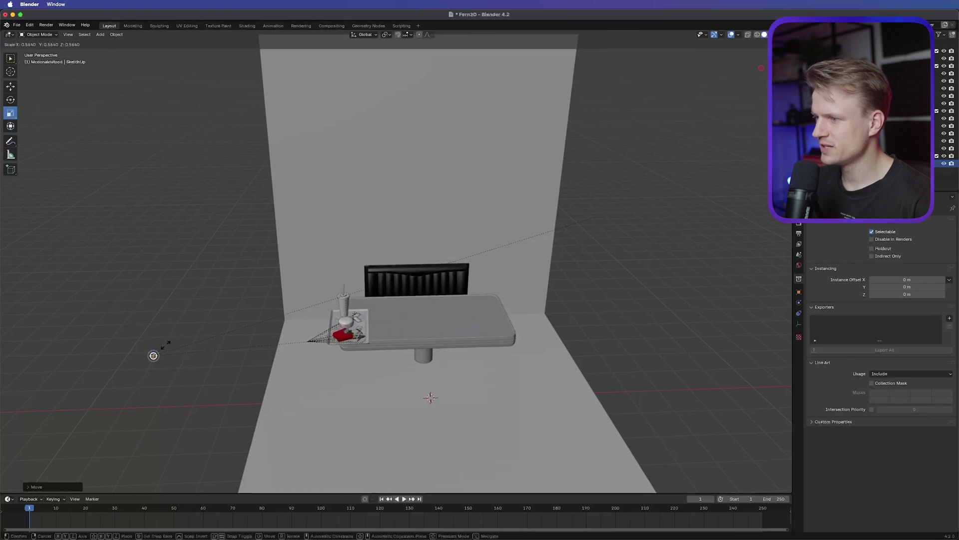
{"action": "left_click", "coordinate": [10, 87]}
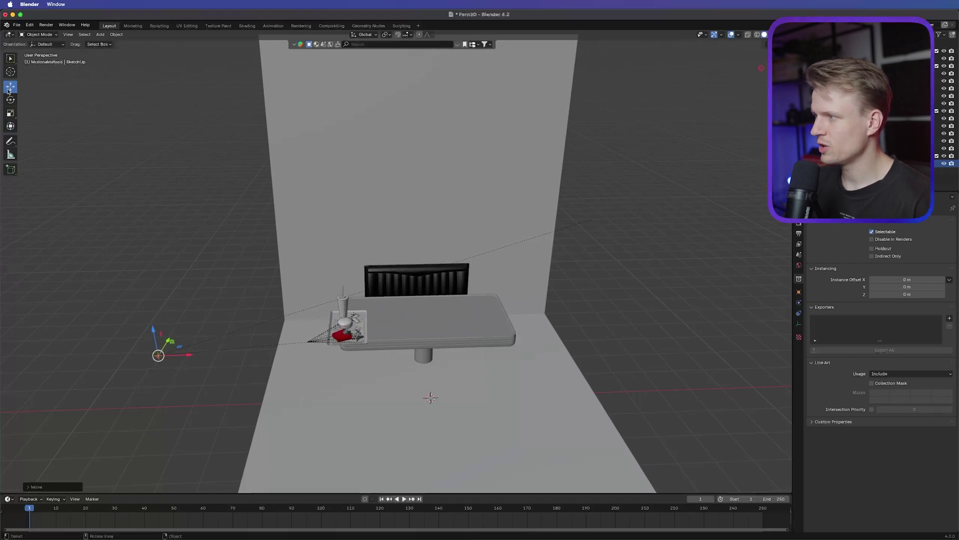
{"action": "left_click_drag", "start_coordinate": [189, 358], "coordinate": [268, 339]}
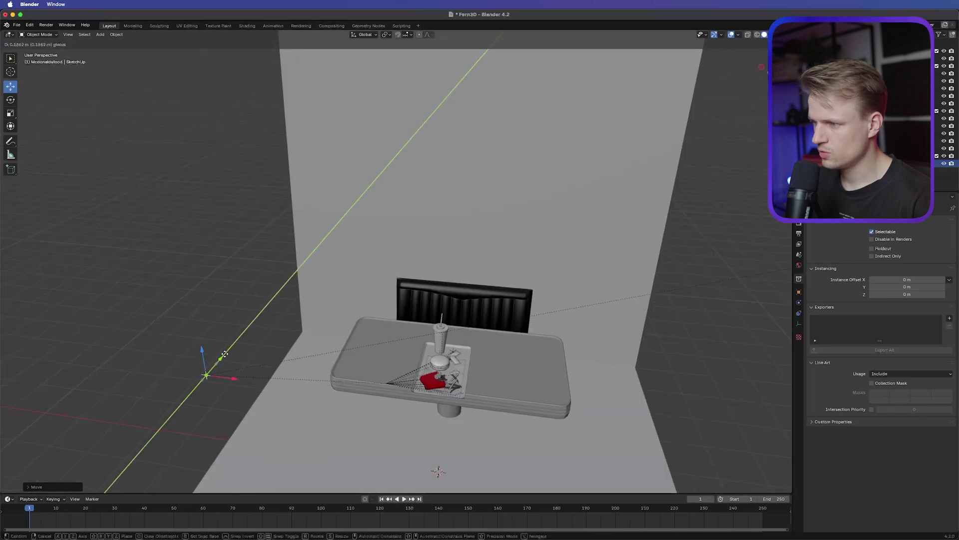
{"action": "left_click_drag", "start_coordinate": [225, 354], "coordinate": [238, 338]}
- Turn the tray -90° around Z and slide it along Y onto the table
{"action": "left_click", "coordinate": [11, 102]}
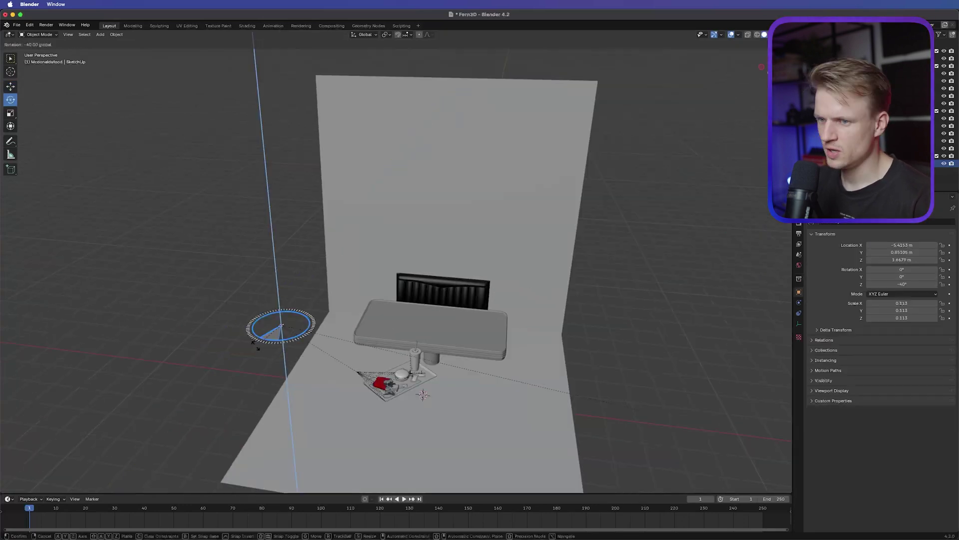
{"action": "left_click_drag", "start_coordinate": [255, 345], "coordinate": [106, 294]}
{"action": "left_click", "coordinate": [10, 87]}
{"action": "left_click_drag", "start_coordinate": [292, 310], "coordinate": [452, 272]}
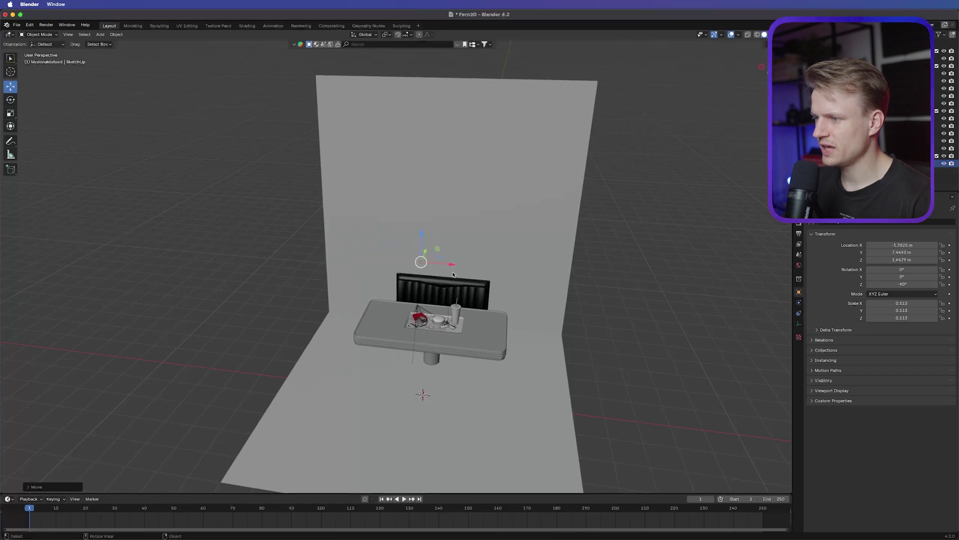
- Nudge the tray along X to centre it on the table, then deselect it
{"action": "scroll", "coordinate": [435, 333], "scroll_direction": "up", "scroll_amount": 4}
{"action": "scroll", "coordinate": [435, 333], "scroll_direction": "down", "scroll_amount": 2}
{"action": "middle_click_drag", "start_coordinate": [435, 333], "coordinate": [440, 359]}
{"action": "left_click_drag", "start_coordinate": [464, 265], "coordinate": [460, 264]}
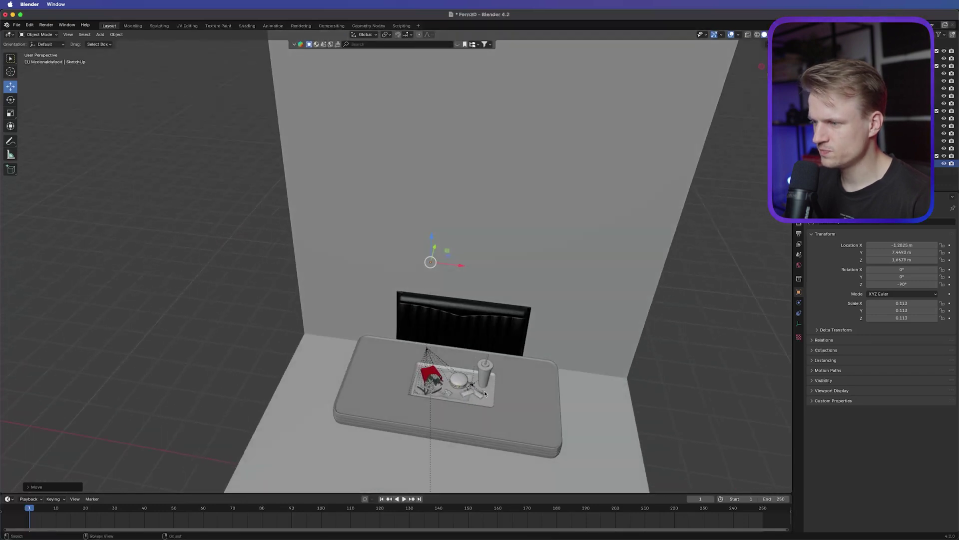
{"action": "scroll", "coordinate": [680, 370], "scroll_direction": "down", "scroll_amount": 2}
{"action": "left_click", "coordinate": [678, 370]}
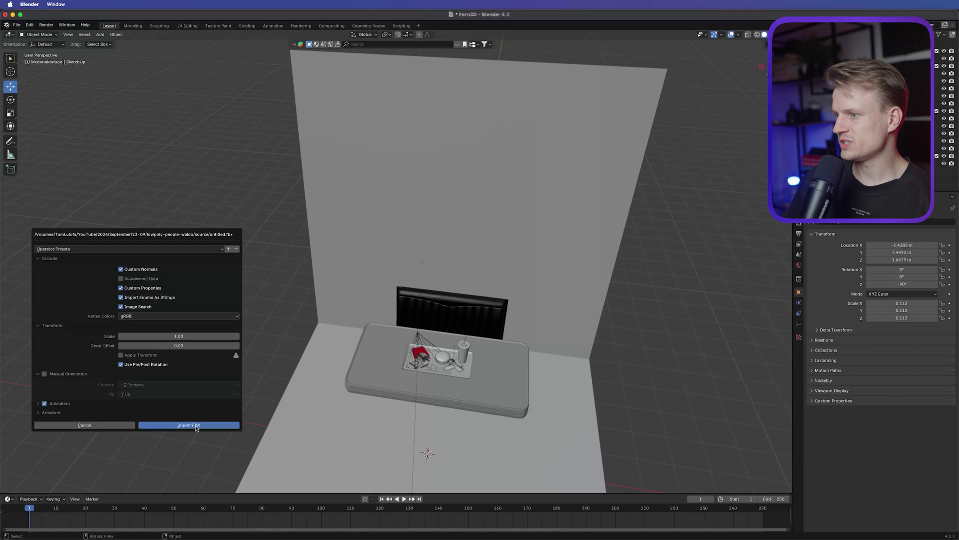
- Import untitled.fbx, inspect the ring of low-poly people and play the animation preview
{"action": "left_click", "coordinate": [189, 424]}
{"action": "scroll", "coordinate": [435, 360], "scroll_direction": "down", "scroll_amount": 10}
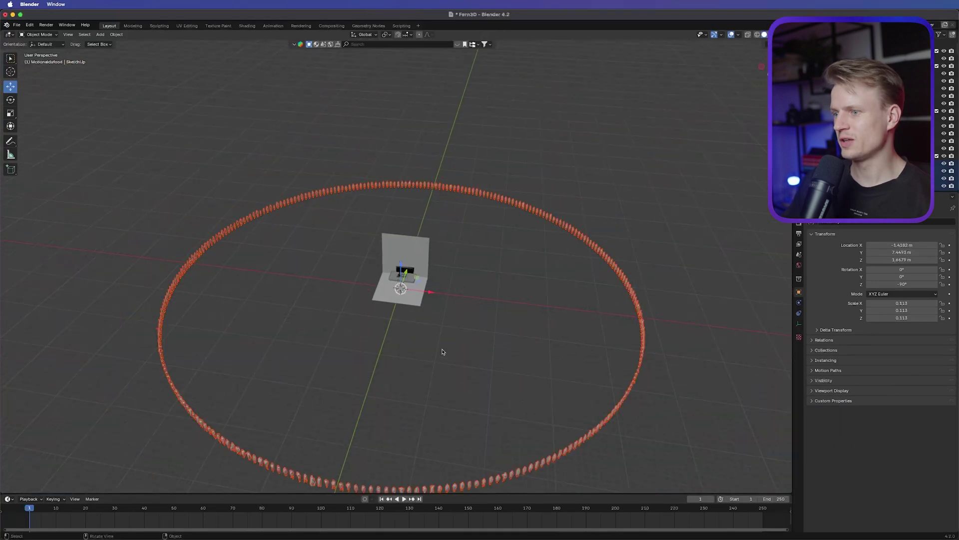
{"action": "middle_click_drag", "start_coordinate": [442, 352], "coordinate": [418, 304]}
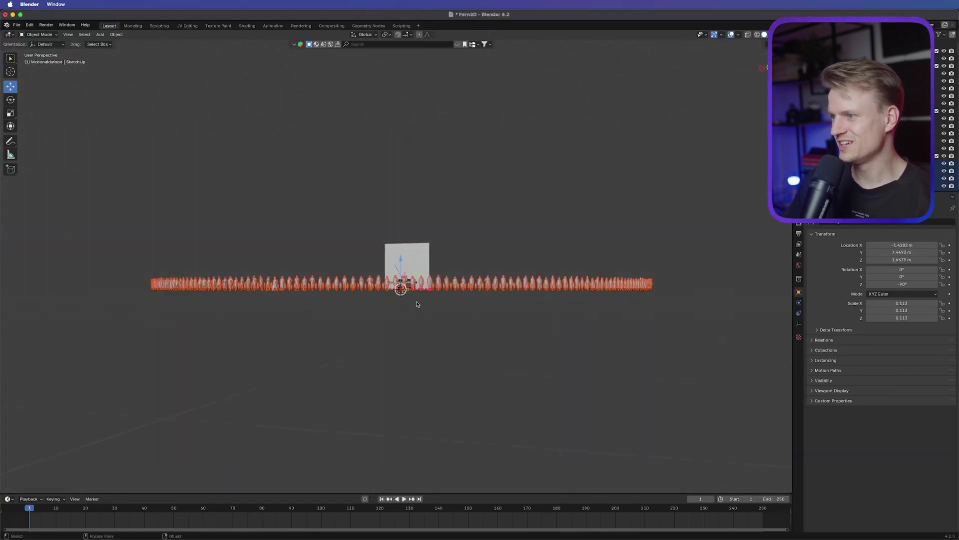
{"action": "scroll", "coordinate": [418, 304], "scroll_direction": "up", "scroll_amount": 4}
{"action": "scroll", "coordinate": [590, 304], "scroll_direction": "down", "scroll_amount": 1}
{"action": "mouse_move", "coordinate": [591, 306]}
{"action": "middle_mouse_down"}
{"action": "mouse_move", "coordinate": [593, 297]}
{"action": "mouse_move", "coordinate": [565, 292]}
{"action": "mouse_move", "coordinate": [581, 322]}
{"action": "middle_mouse_up"}
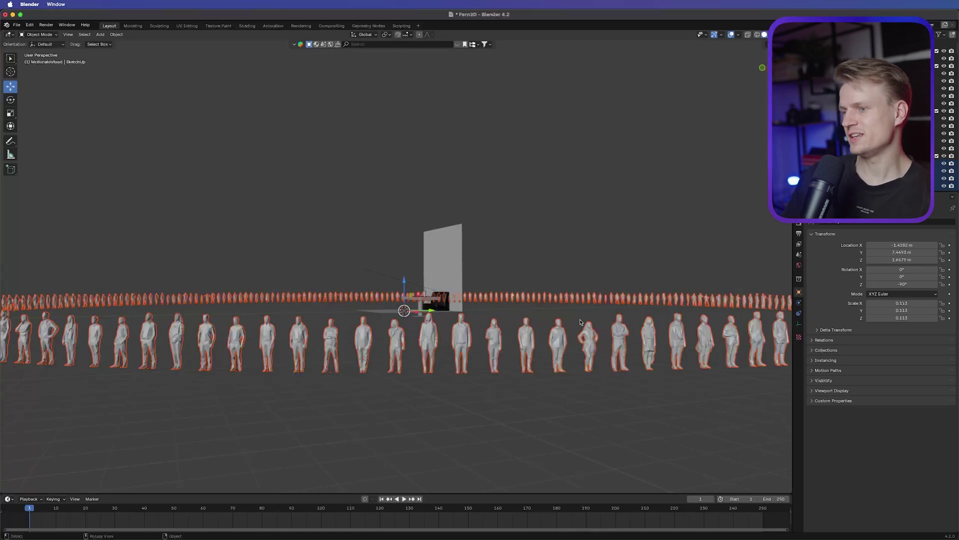
{"action": "key", "text": "space"}
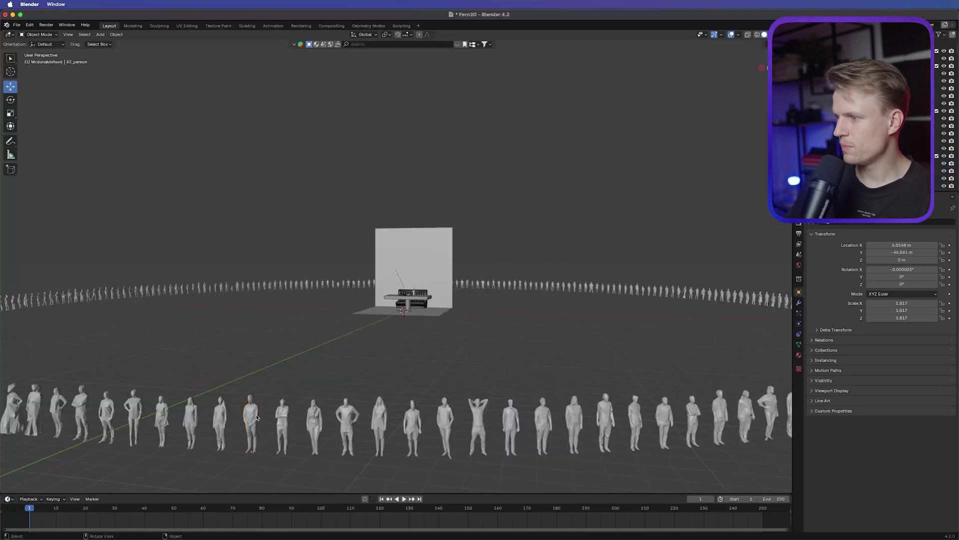
- Move one person figure near the set into a new Person collection
{"action": "left_click", "coordinate": [257, 417]}
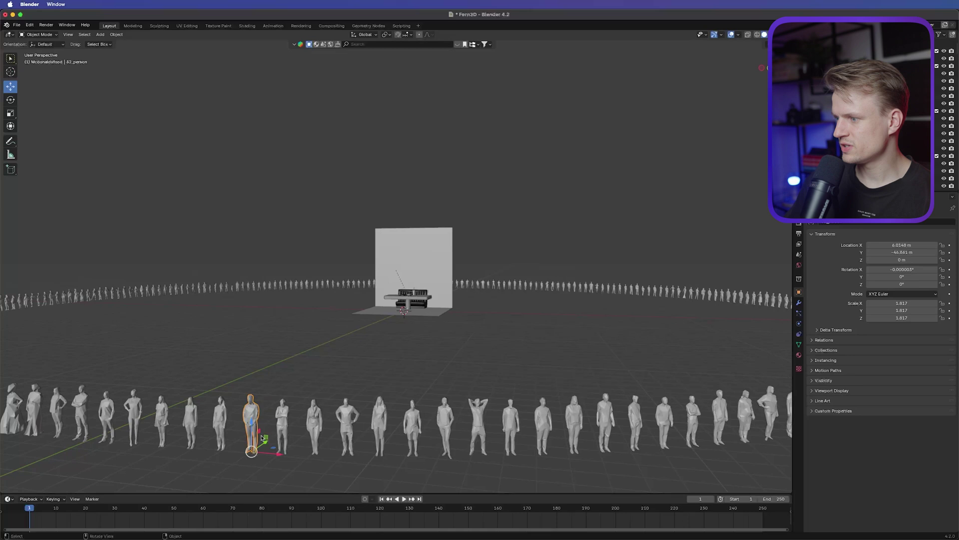
{"action": "left_click_drag", "start_coordinate": [266, 446], "coordinate": [414, 342]}
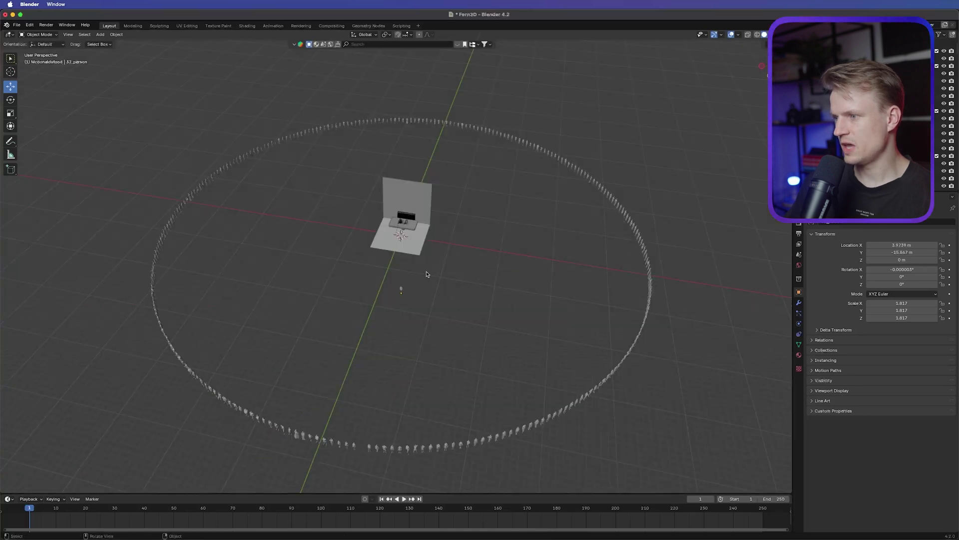
{"action": "left_click_drag", "start_coordinate": [428, 274], "coordinate": [398, 295]}
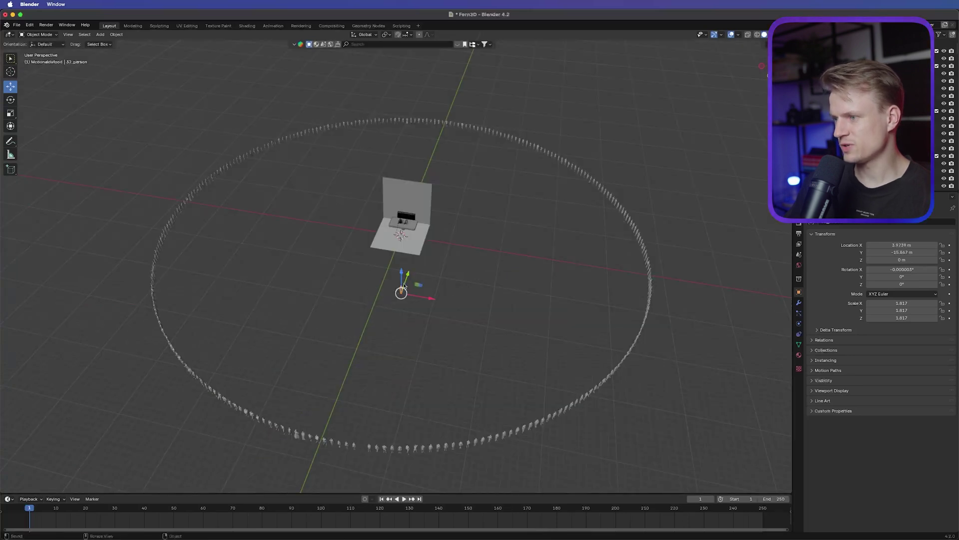
{"action": "key", "text": "m"}
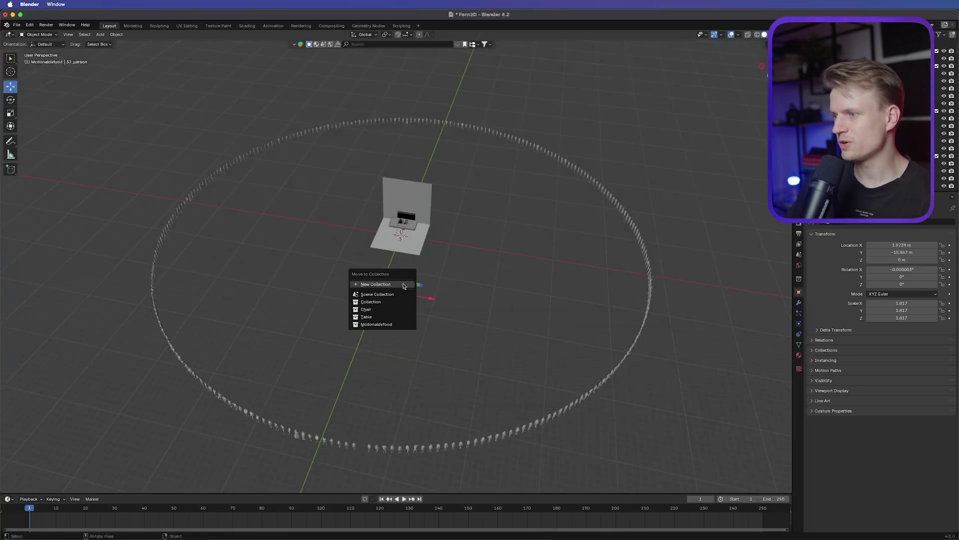
{"action": "left_click", "coordinate": [404, 285]}
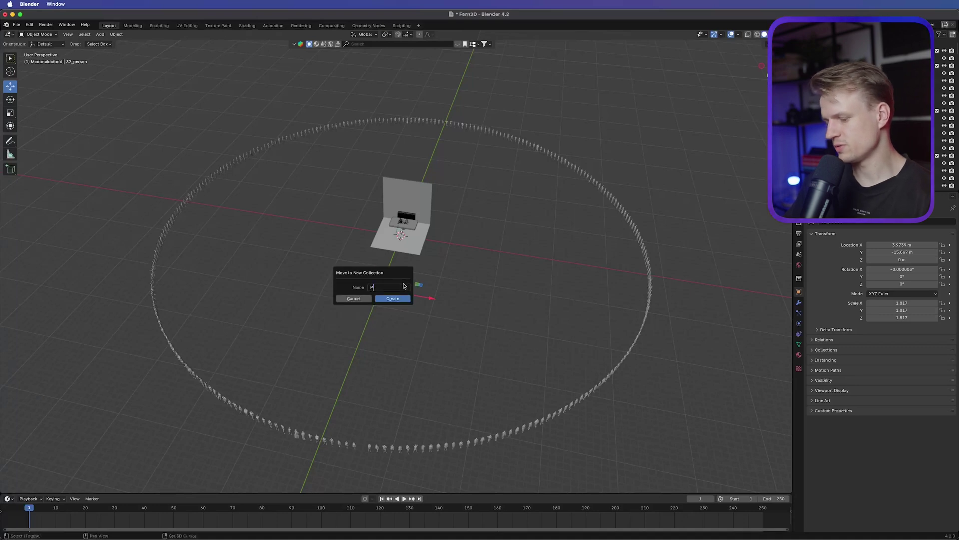
{"action": "left_click", "coordinate": [399, 302]}
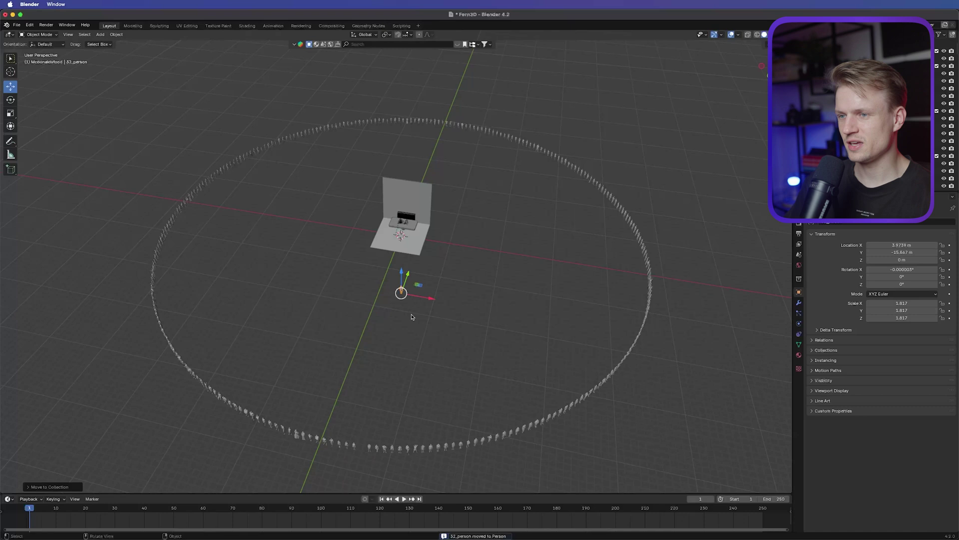
- Select 01_person through 297_person in the Outliner and delete them
{"action": "left_click", "coordinate": [836, 165]}
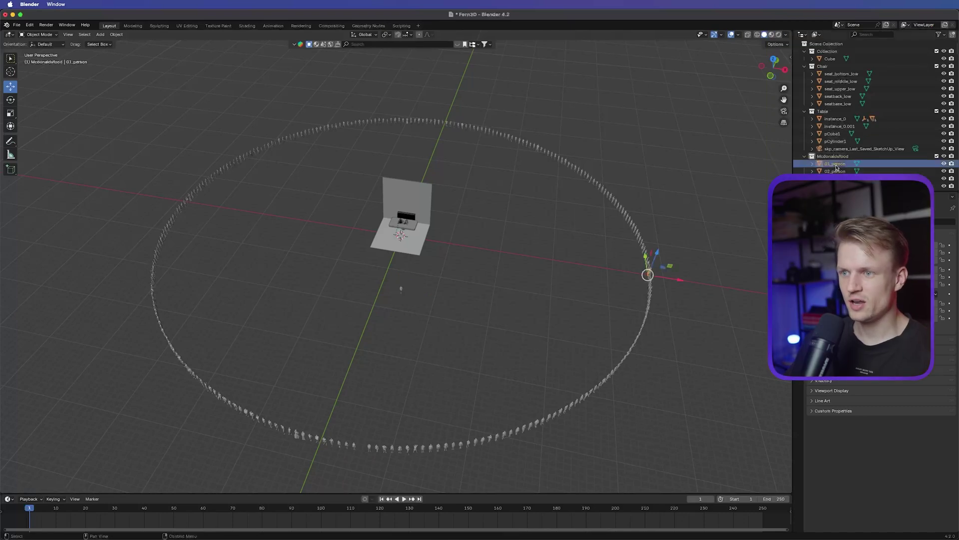
{"action": "scroll", "coordinate": [858, 165], "scroll_direction": "down", "scroll_amount": 2}
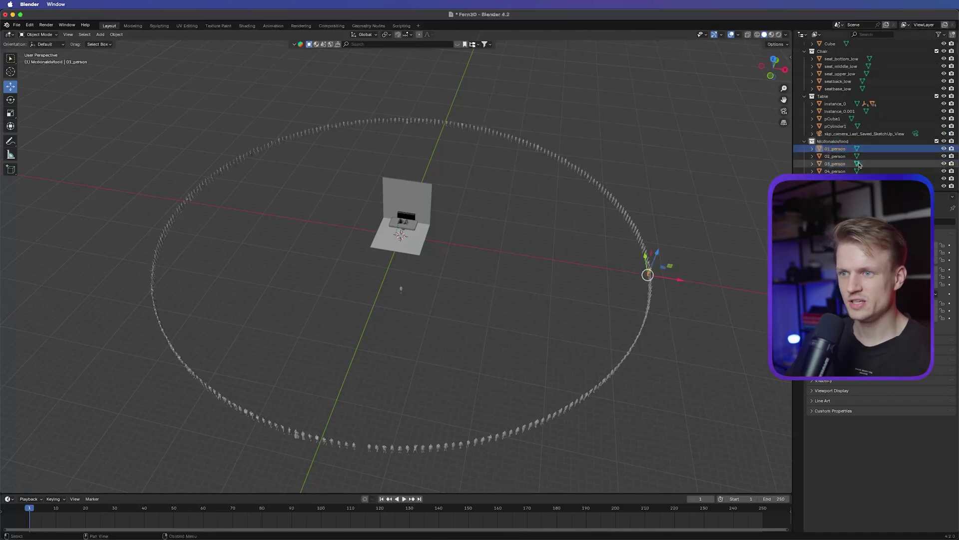
{"action": "scroll", "coordinate": [858, 165], "scroll_direction": "up", "scroll_amount": 2}
{"action": "left_click_drag", "start_coordinate": [860, 193], "coordinate": [859, 393]}
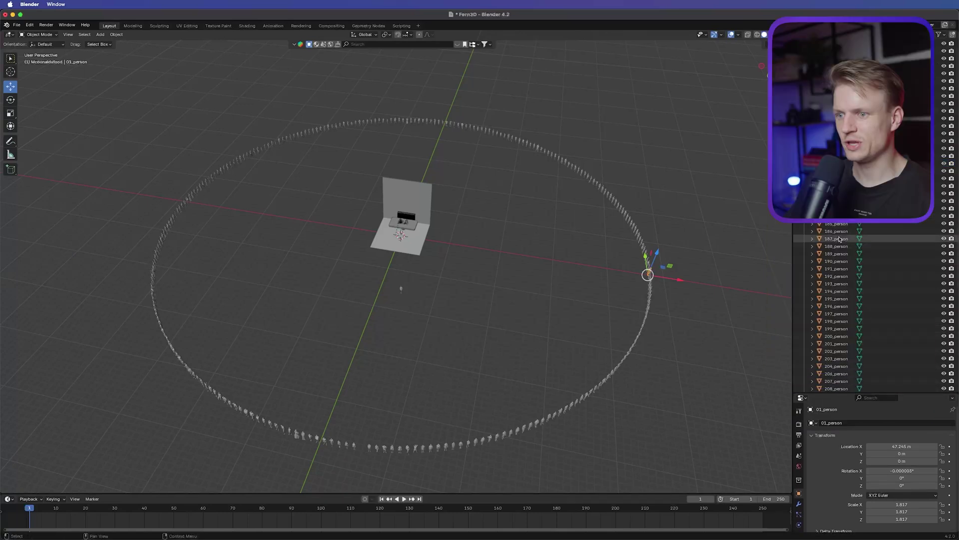
{"action": "scroll", "coordinate": [840, 239], "scroll_direction": "down", "scroll_amount": 20}
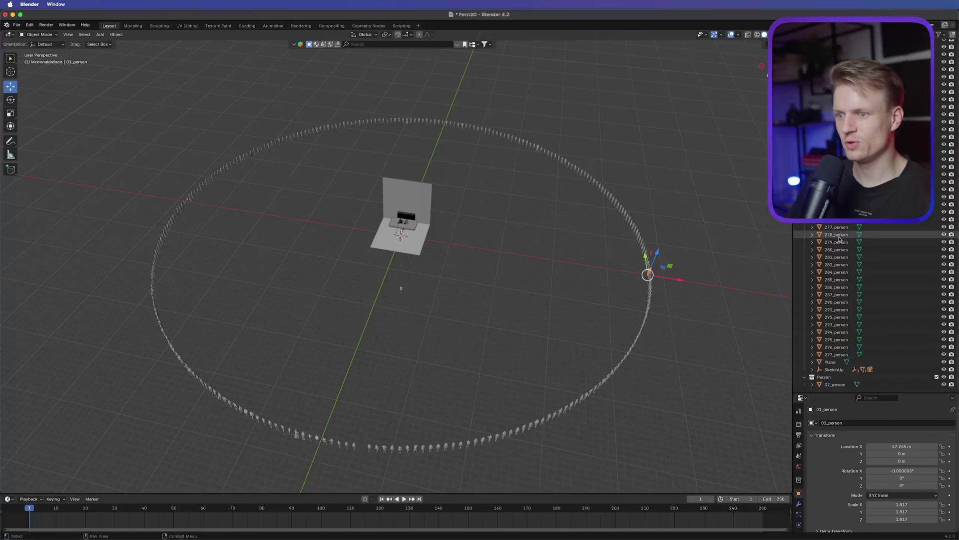
{"action": "left_click", "coordinate": [842, 355], "text": "shift"}
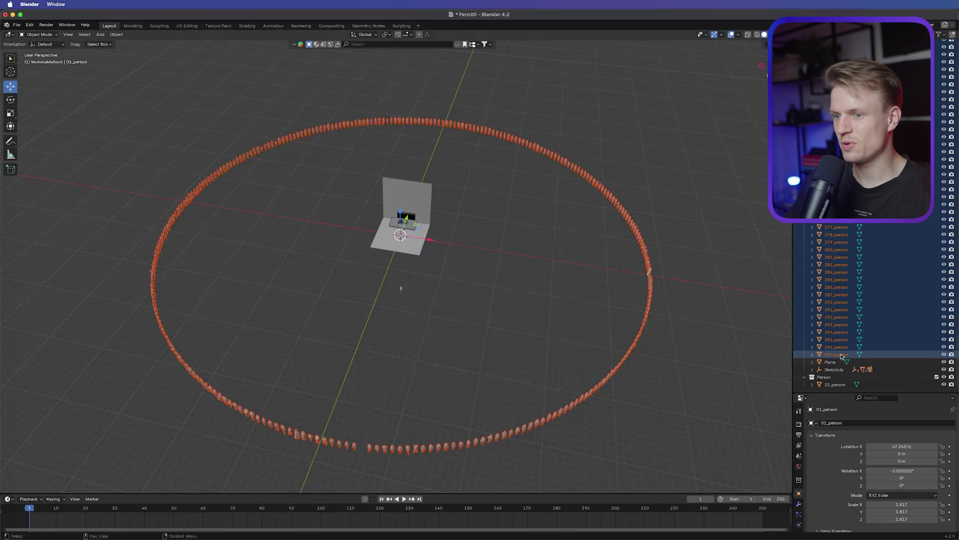
{"action": "key", "text": "Delete"}
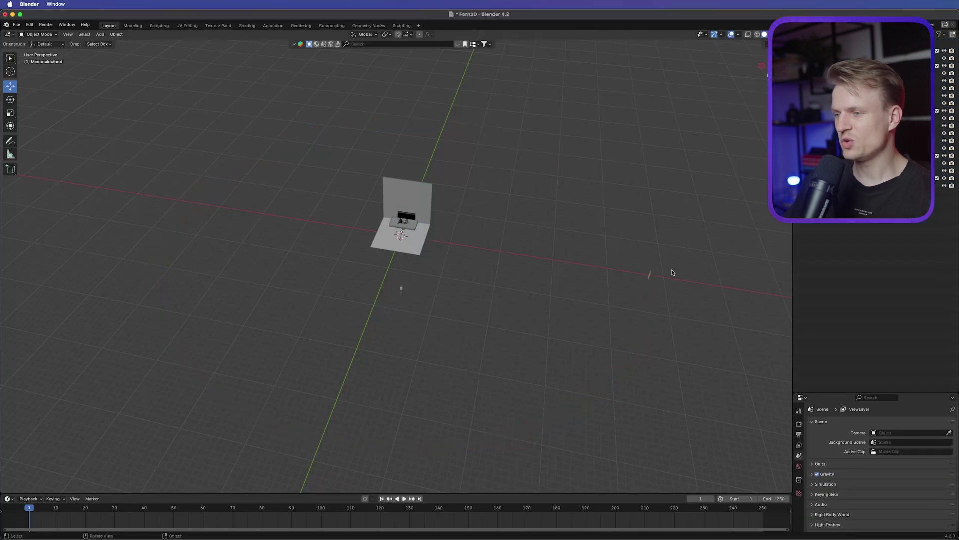
- Delete the stray leftover object and select the remaining person figure
{"action": "middle_click_drag", "start_coordinate": [672, 273], "coordinate": [683, 332]}
{"action": "left_click_drag", "start_coordinate": [694, 342], "coordinate": [589, 446]}
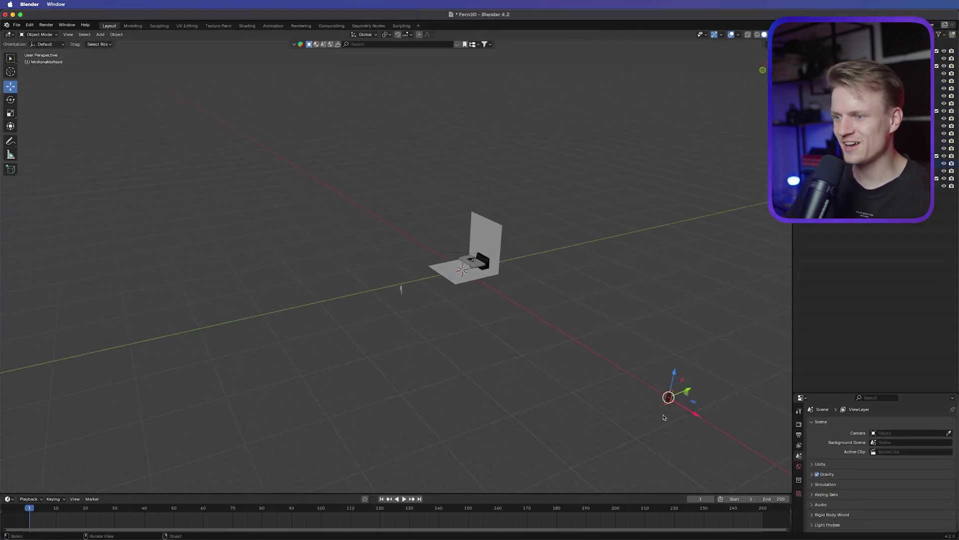
{"action": "key", "text": "x"}
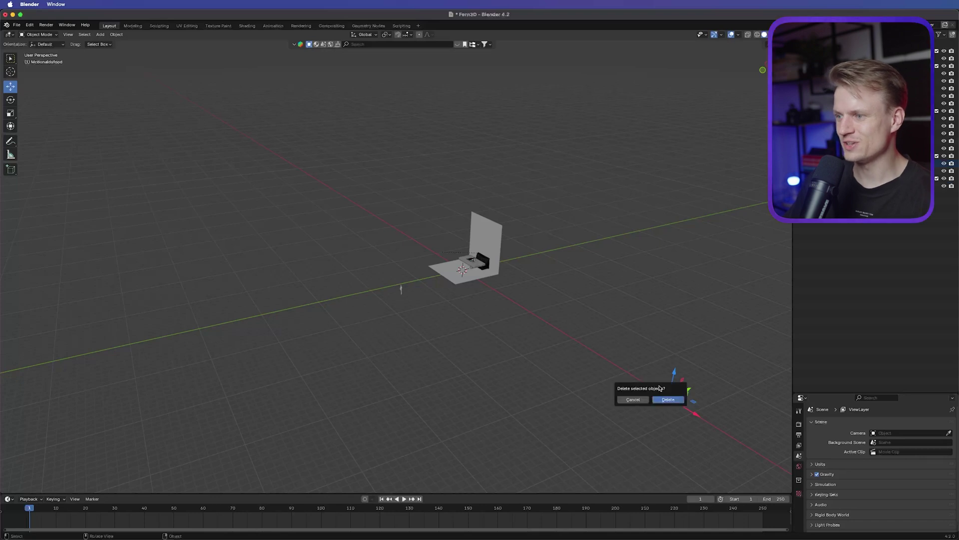
{"action": "left_click", "coordinate": [677, 400]}
{"action": "scroll", "coordinate": [471, 317], "scroll_direction": "up", "scroll_amount": 6}
{"action": "left_click_drag", "start_coordinate": [470, 315], "coordinate": [326, 417]}
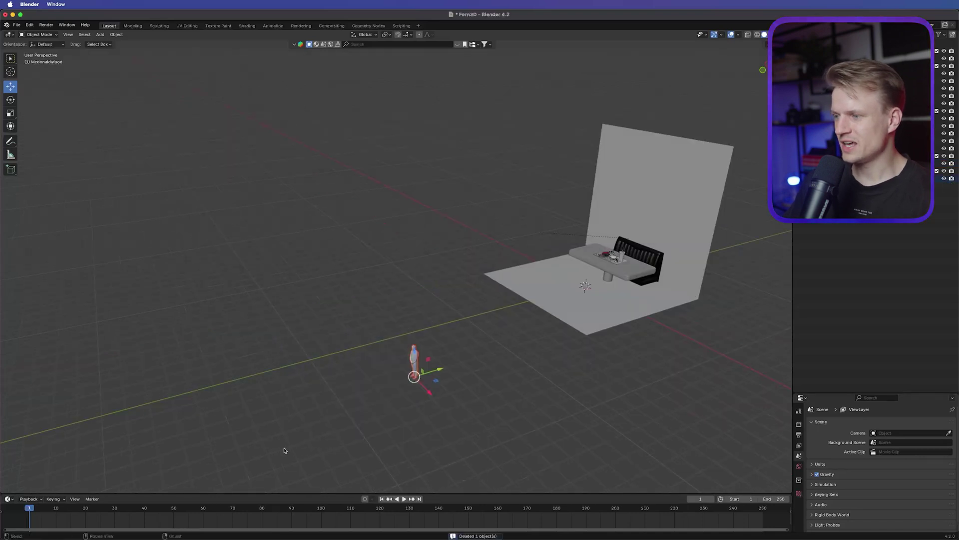
- Move the low-poly figure off the floor and centre it in front of the table
{"action": "left_click_drag", "start_coordinate": [436, 373], "coordinate": [644, 306]}
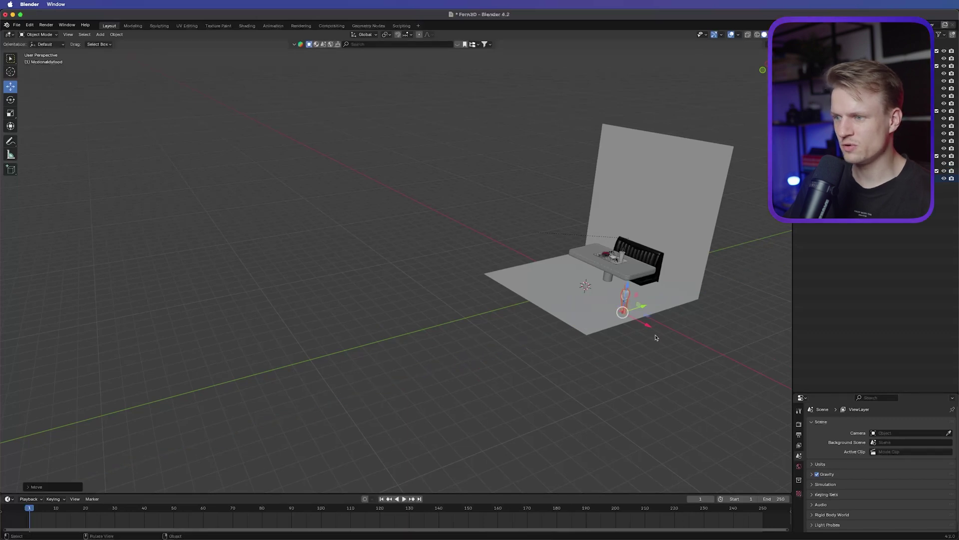
{"action": "middle_click_drag", "start_coordinate": [702, 316], "coordinate": [534, 309]}
{"action": "scroll", "coordinate": [534, 310], "scroll_direction": "up", "scroll_amount": 5}
{"action": "left_click_drag", "start_coordinate": [568, 360], "coordinate": [420, 354]}
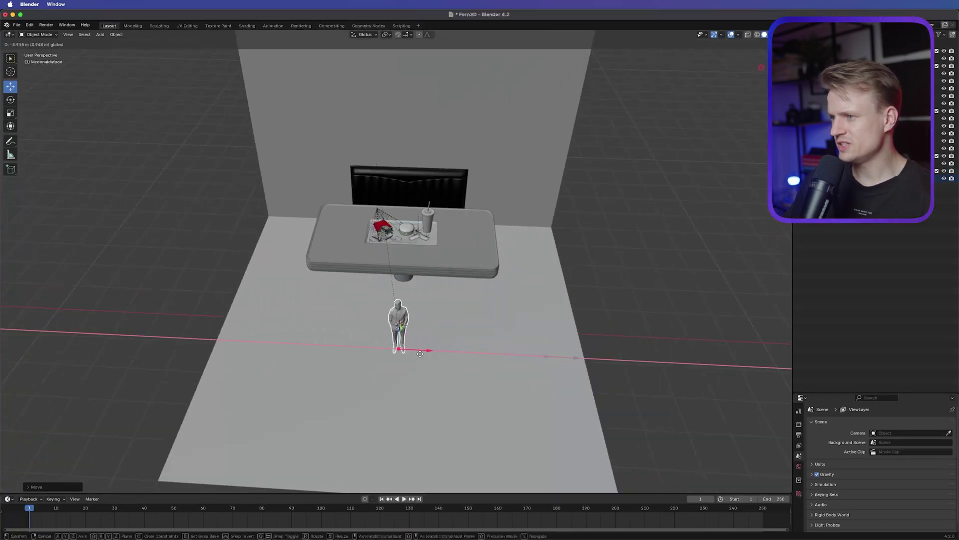
{"action": "middle_click_drag", "start_coordinate": [420, 354], "coordinate": [385, 328]}
- Scale the figure to about double size and place it on the booth behind the table
{"action": "left_click", "coordinate": [11, 113]}
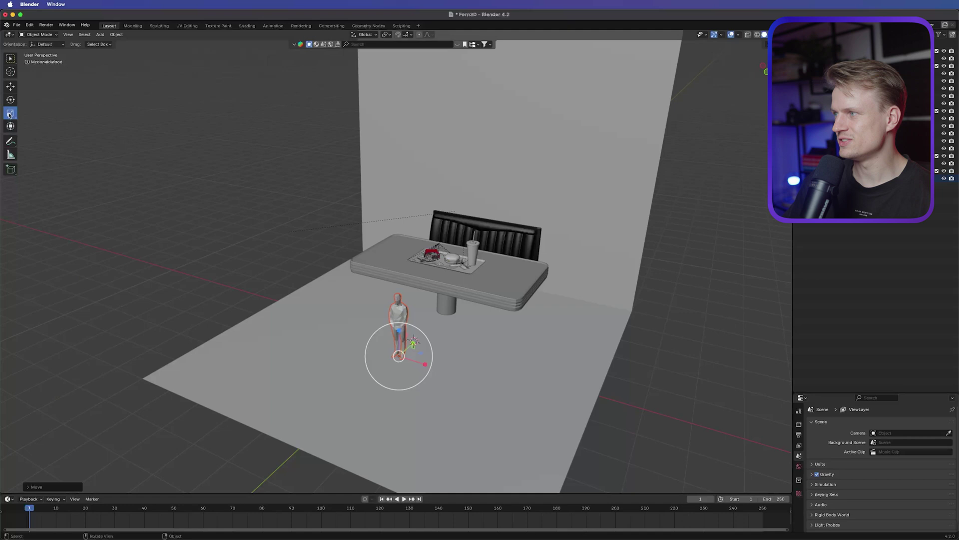
{"action": "left_click_drag", "start_coordinate": [425, 334], "coordinate": [452, 314]}
{"action": "middle_click_drag", "start_coordinate": [452, 315], "coordinate": [390, 308]}
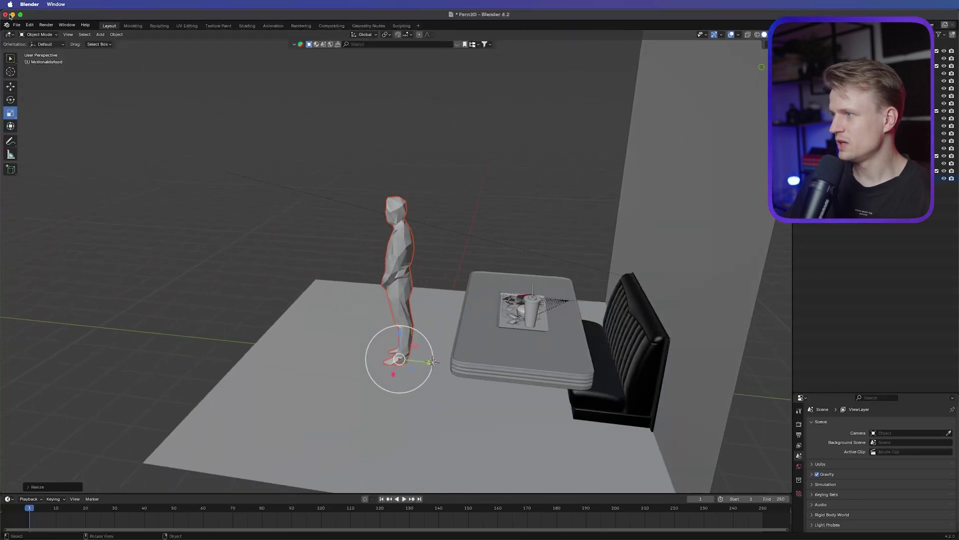
{"action": "left_click", "coordinate": [12, 86]}
{"action": "left_click_drag", "start_coordinate": [414, 352], "coordinate": [606, 394]}
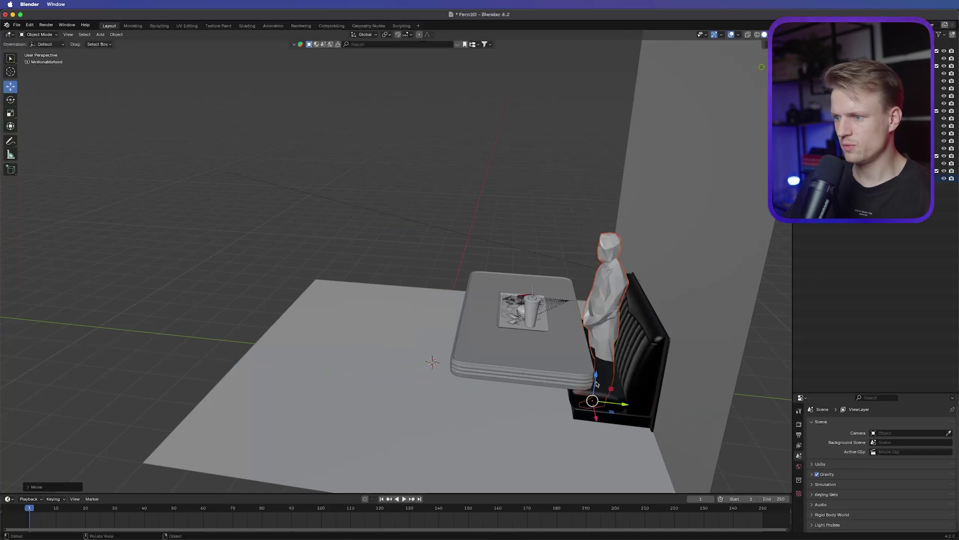
{"action": "middle_click_drag", "start_coordinate": [596, 384], "coordinate": [516, 293]}
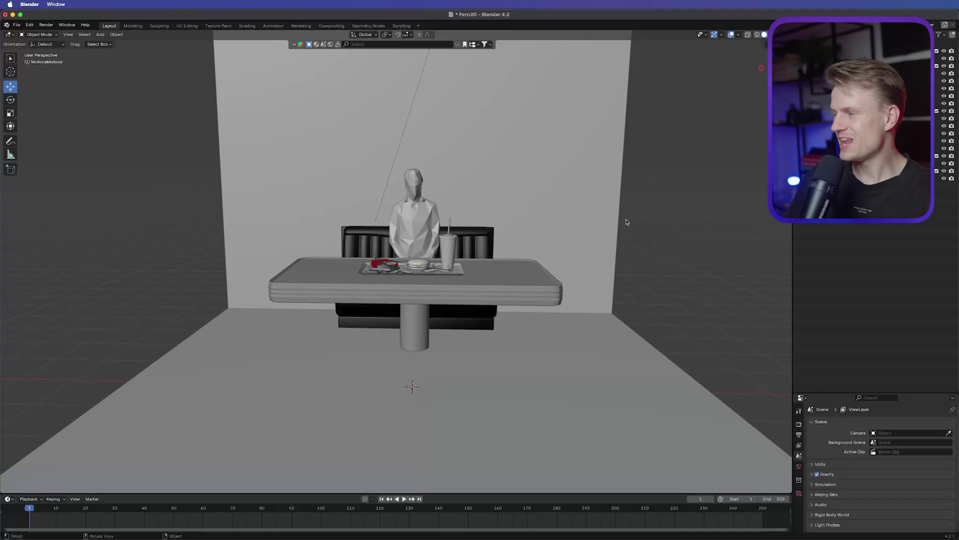
- Add a camera at head height with Rotation X 90° and Z 0°
{"action": "left_click", "coordinate": [100, 35]}
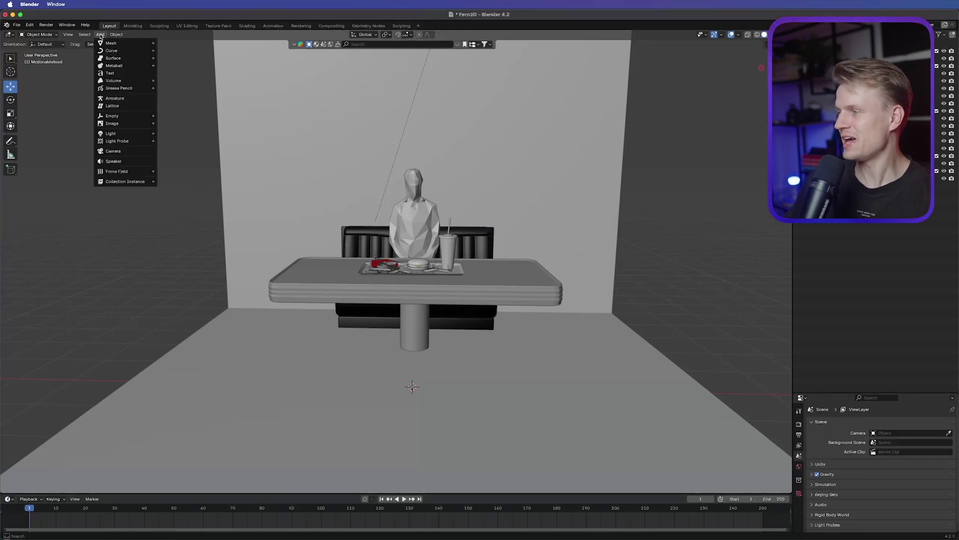
{"action": "left_click", "coordinate": [118, 153]}
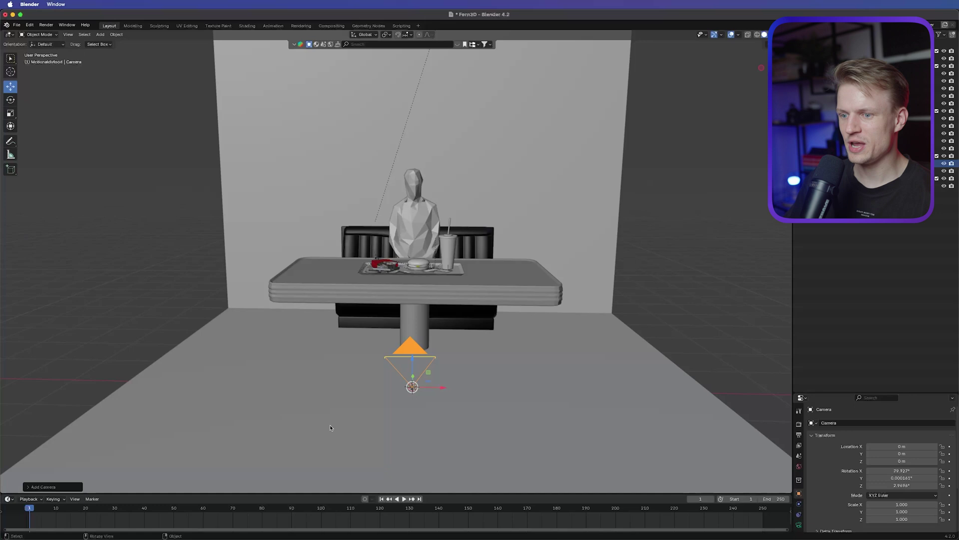
{"action": "left_click_drag", "start_coordinate": [848, 393], "coordinate": [848, 249]}
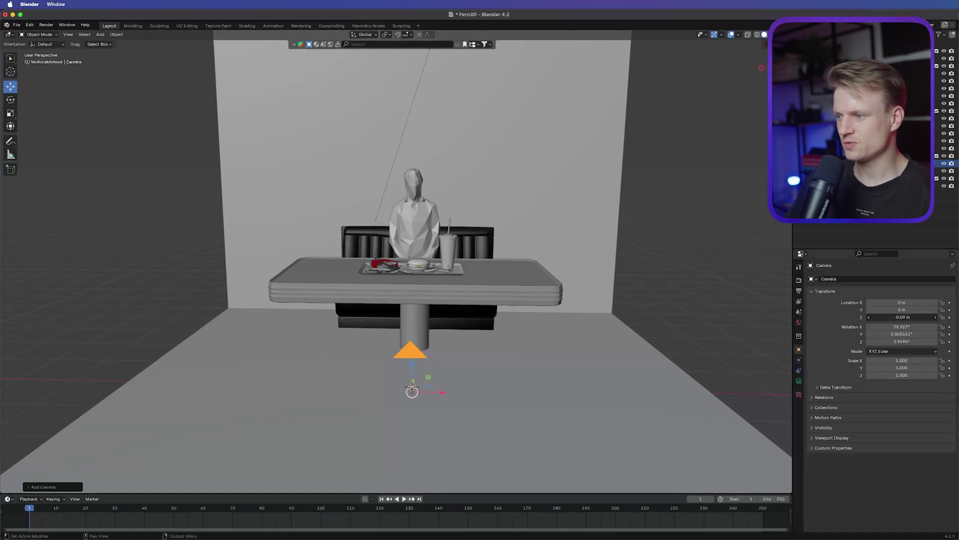
{"action": "mouse_move", "coordinate": [902, 317]}
{"action": "left_mouse_down"}
{"action": "mouse_move", "coordinate": [942, 317]}
{"action": "mouse_move", "coordinate": [906, 329]}
{"action": "left_mouse_up"}
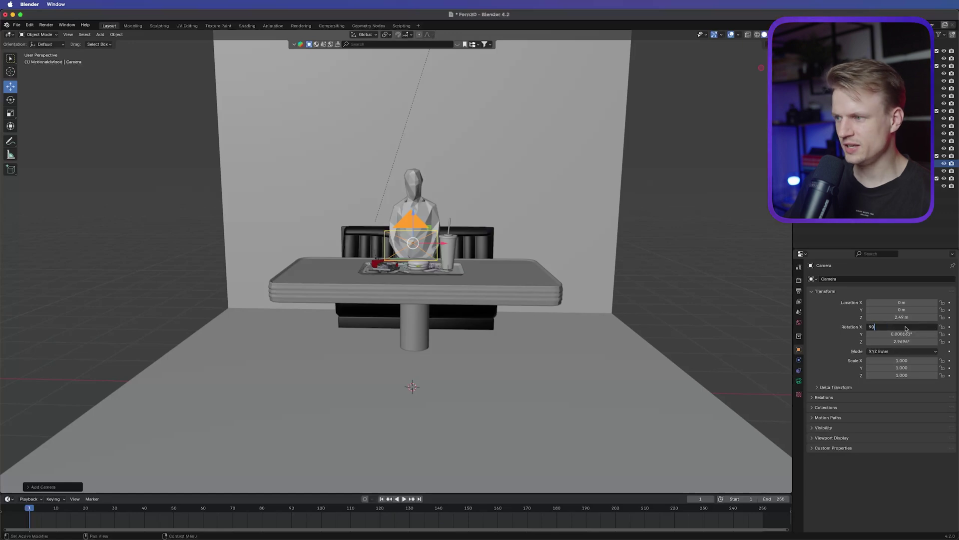
{"action": "key", "text": "Return"}
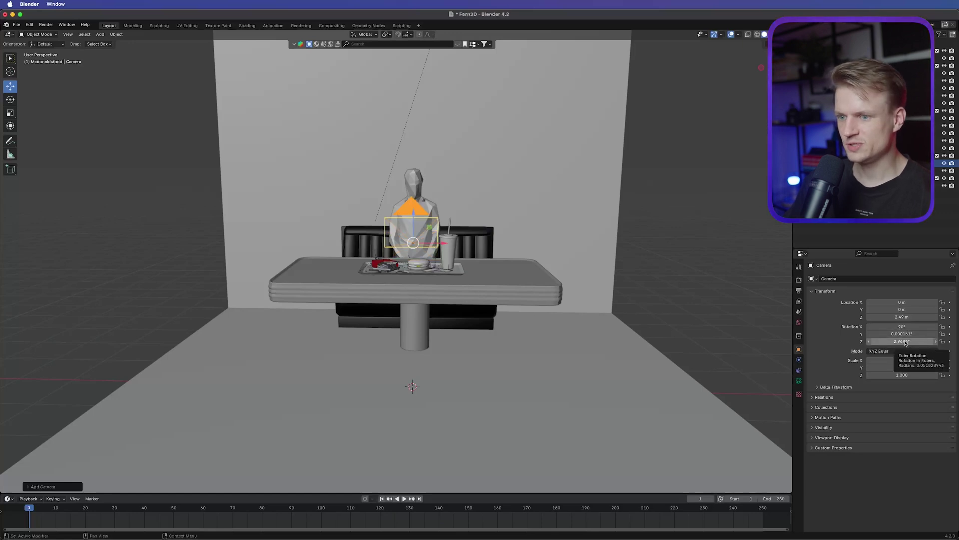
{"action": "left_click", "coordinate": [905, 342]}
{"action": "type", "text": "0"}
{"action": "key", "text": "Return"}
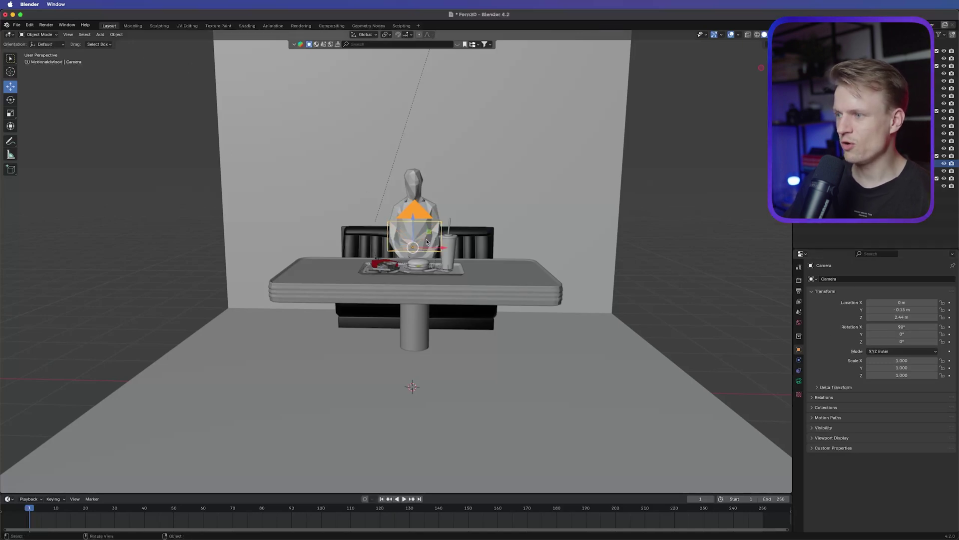
- Look through the new camera and pull it back along Y to frame the table
{"action": "left_click", "coordinate": [66, 36]}
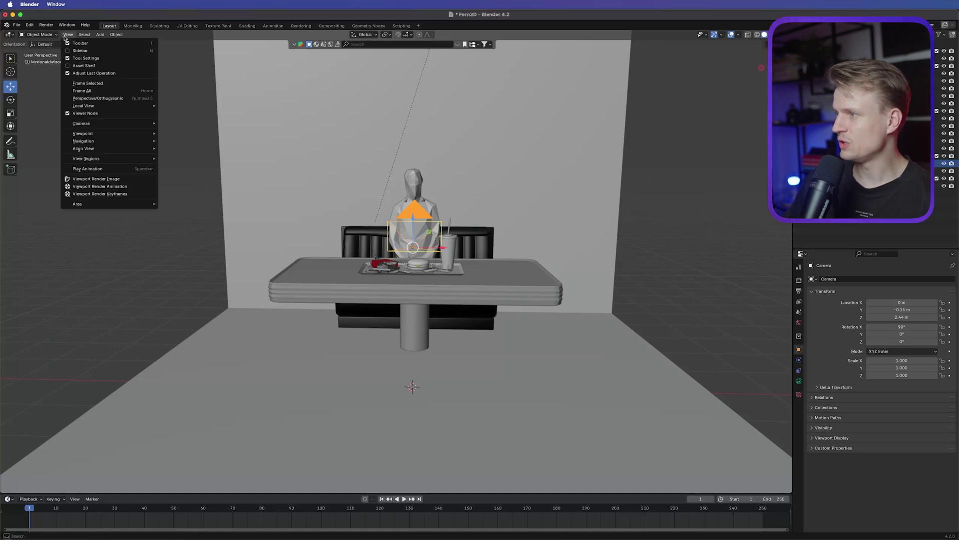
{"action": "mouse_move", "coordinate": [107, 135]}
{"action": "left_click", "coordinate": [190, 137]}
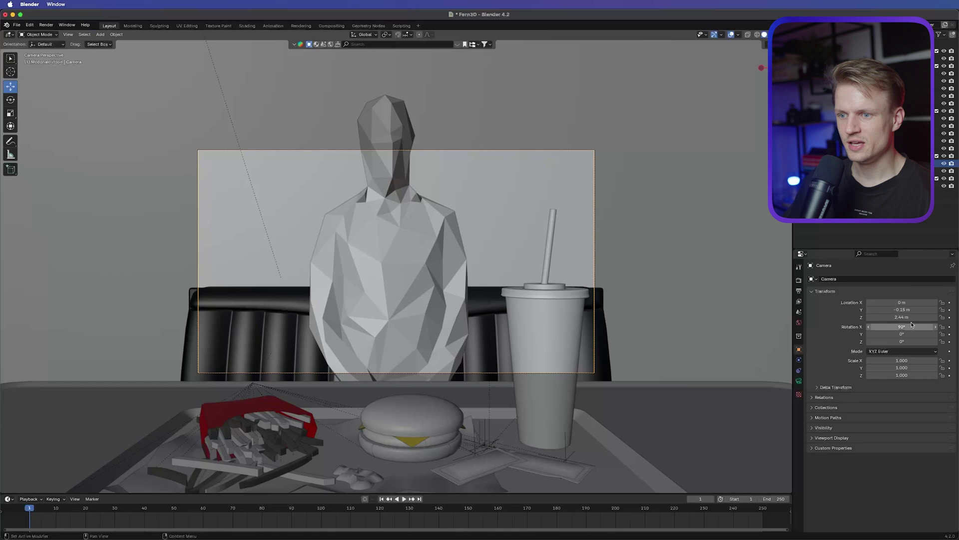
{"action": "mouse_move", "coordinate": [906, 311]}
{"action": "left_mouse_down"}
{"action": "mouse_move", "coordinate": [921, 310]}
{"action": "mouse_move", "coordinate": [890, 311]}
{"action": "left_mouse_up"}
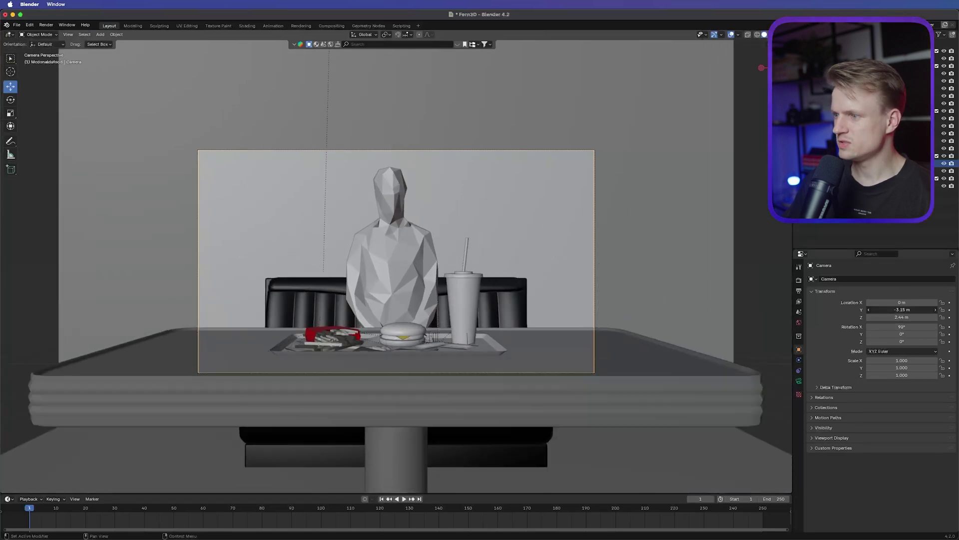
{"action": "left_click_drag", "start_coordinate": [902, 313], "coordinate": [877, 310]}
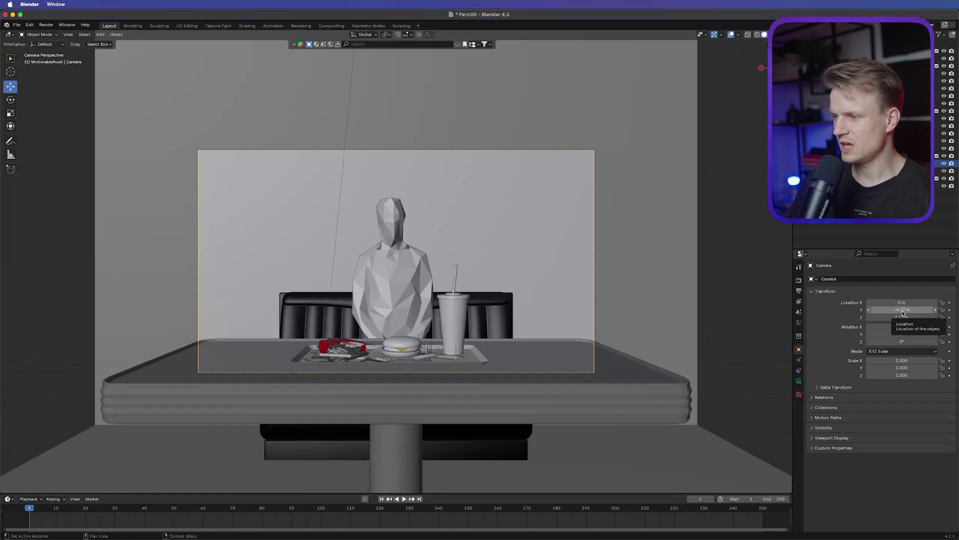
- Add a spot light and leave the camera view for a free viewport
{"action": "left_click", "coordinate": [100, 34]}
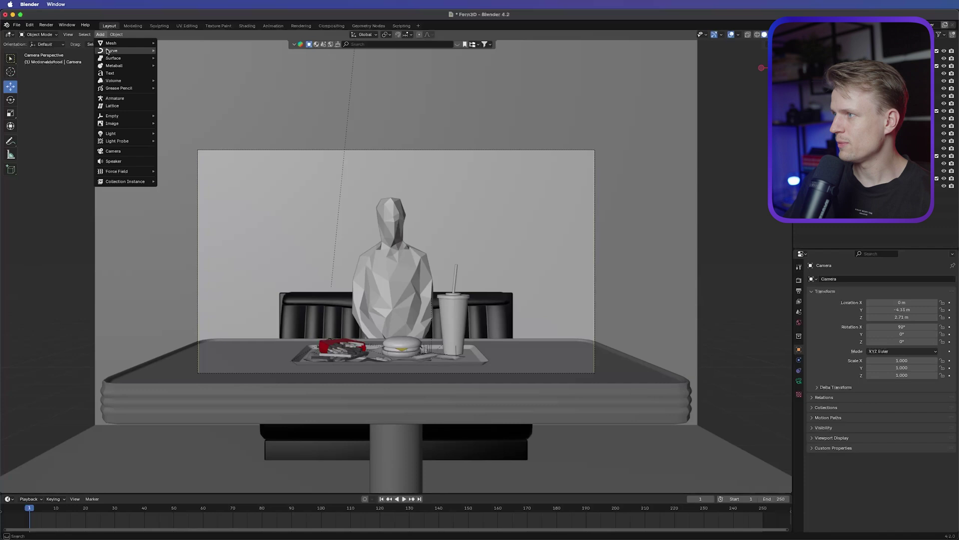
{"action": "mouse_move", "coordinate": [126, 137]}
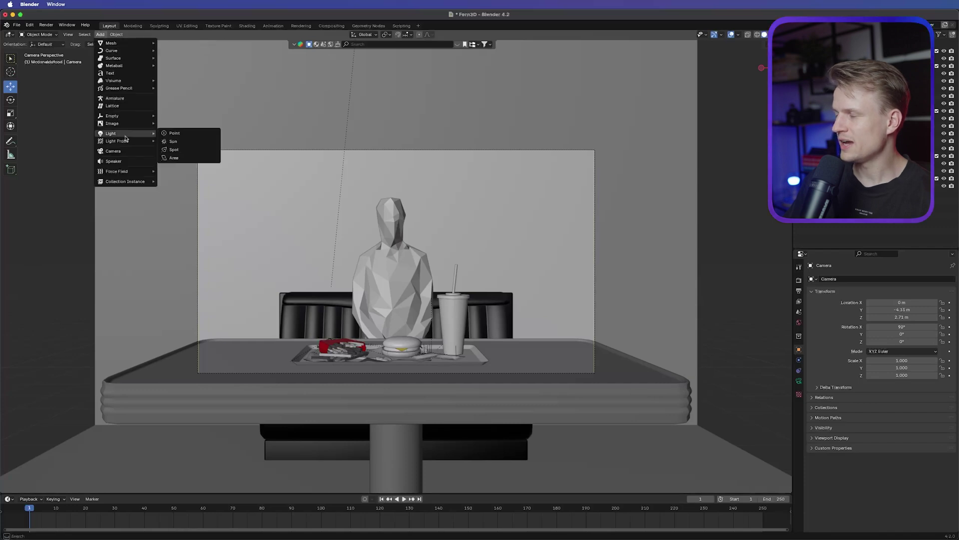
{"action": "left_click", "coordinate": [174, 150]}
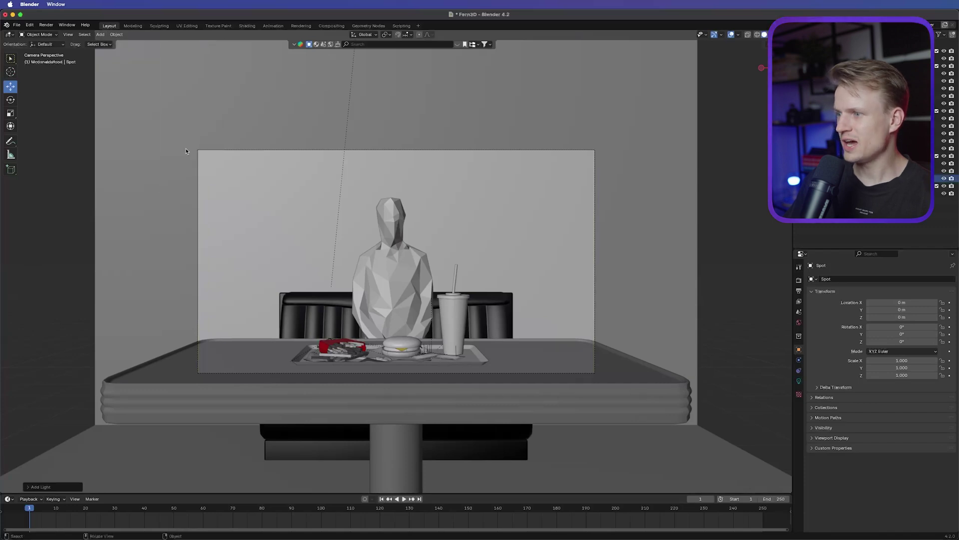
{"action": "left_click", "coordinate": [69, 35]}
{"action": "mouse_move", "coordinate": [120, 136]}
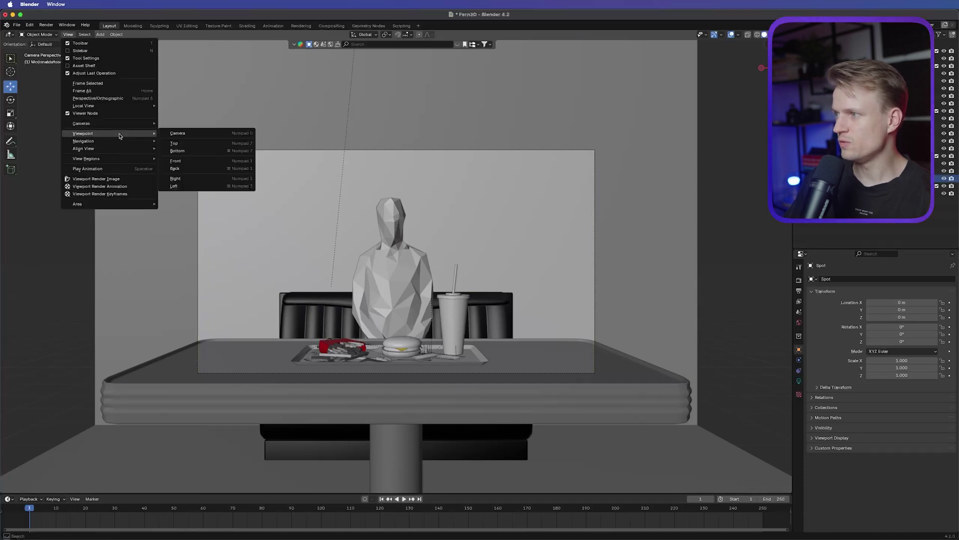
{"action": "left_click", "coordinate": [178, 133]}
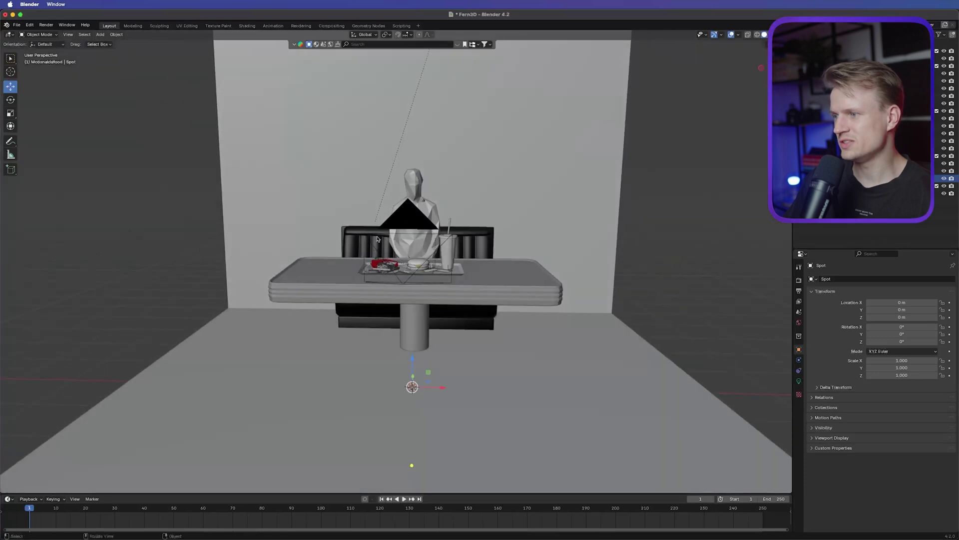
- Raise the spot light about 5 m above the table
{"action": "scroll", "coordinate": [327, 269], "scroll_direction": "down", "scroll_amount": 3}
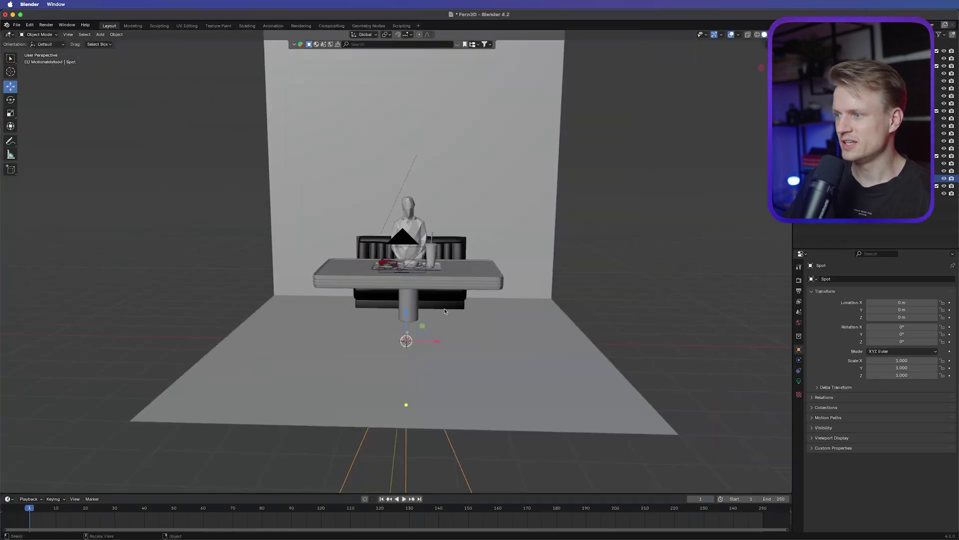
{"action": "scroll", "coordinate": [326, 269], "scroll_direction": "up", "scroll_amount": 2}
{"action": "mouse_move", "coordinate": [400, 305]}
{"action": "middle_mouse_down"}
{"action": "mouse_move", "coordinate": [430, 315]}
{"action": "mouse_move", "coordinate": [407, 321]}
{"action": "middle_mouse_up"}
{"action": "left_click_drag", "start_coordinate": [406, 319], "coordinate": [535, 148]}
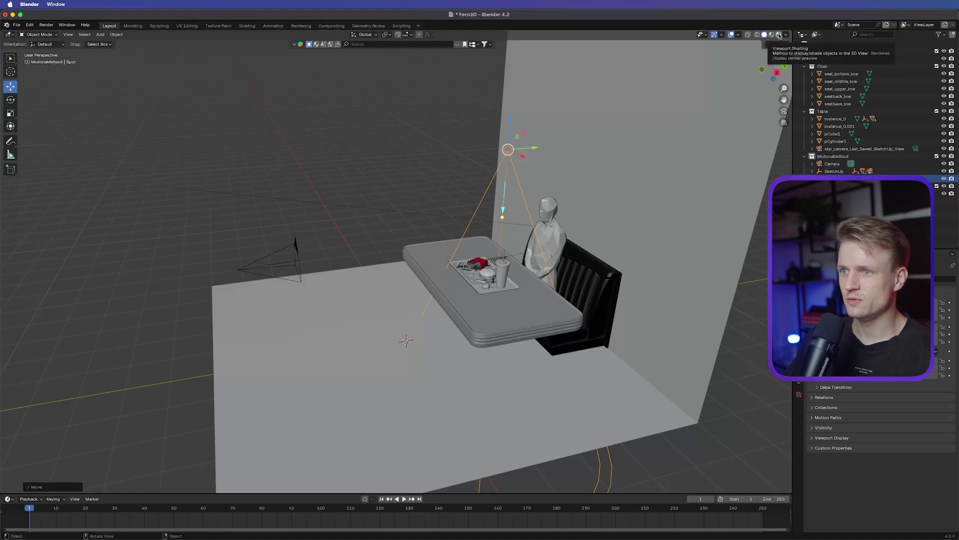
- Switch to Rendered shading and inspect the lit table from another side
{"action": "left_click", "coordinate": [779, 35]}
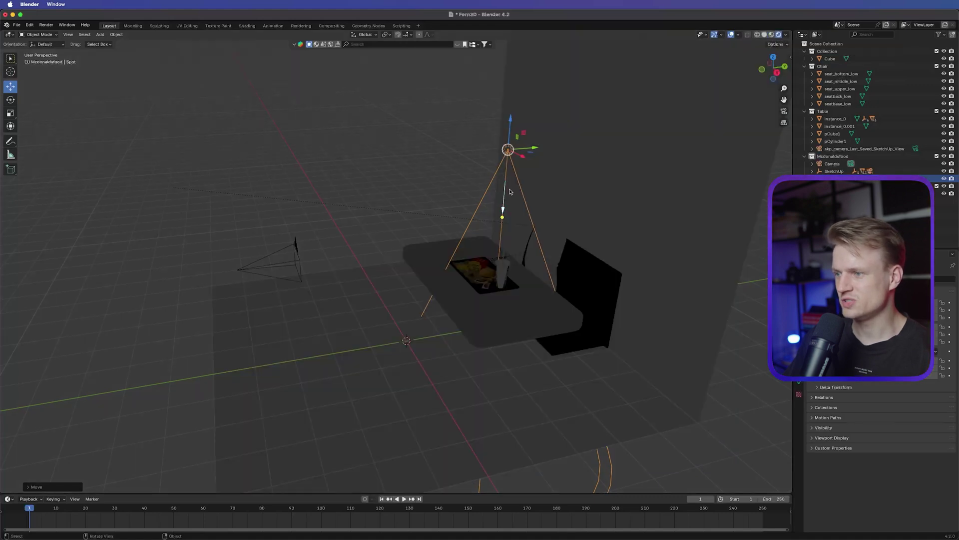
{"action": "middle_click_drag", "start_coordinate": [624, 225], "coordinate": [411, 259]}
{"action": "scroll", "coordinate": [320, 258], "scroll_direction": "up", "scroll_amount": 5}
{"action": "scroll", "coordinate": [315, 263], "scroll_direction": "down", "scroll_amount": 3}
{"action": "scroll", "coordinate": [595, 259], "scroll_direction": "up", "scroll_amount": 5}
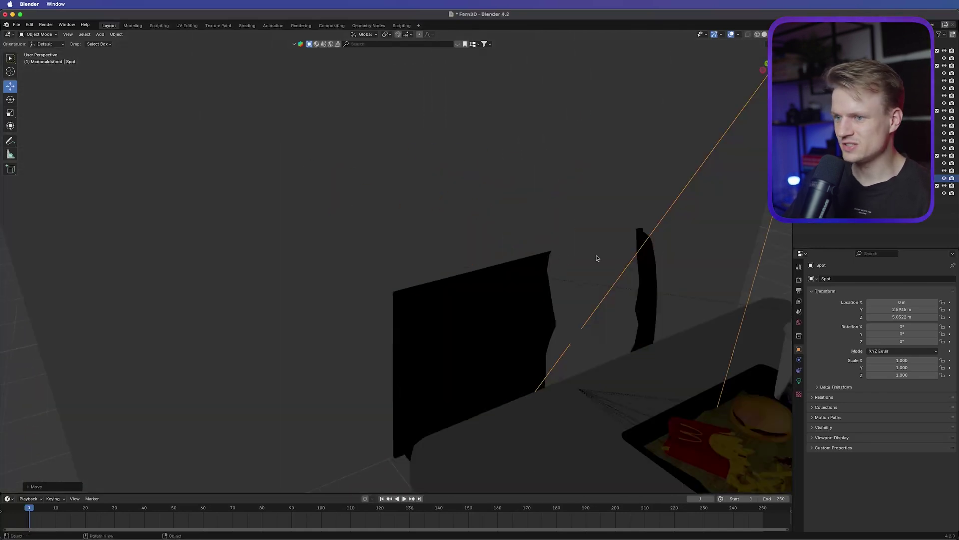
{"action": "scroll", "coordinate": [620, 271], "scroll_direction": "down", "scroll_amount": 5}
{"action": "scroll", "coordinate": [623, 273], "scroll_direction": "up", "scroll_amount": 3}
- Raise the spot light's power to 225 W and widen its cone
{"action": "left_click", "coordinate": [799, 382]}
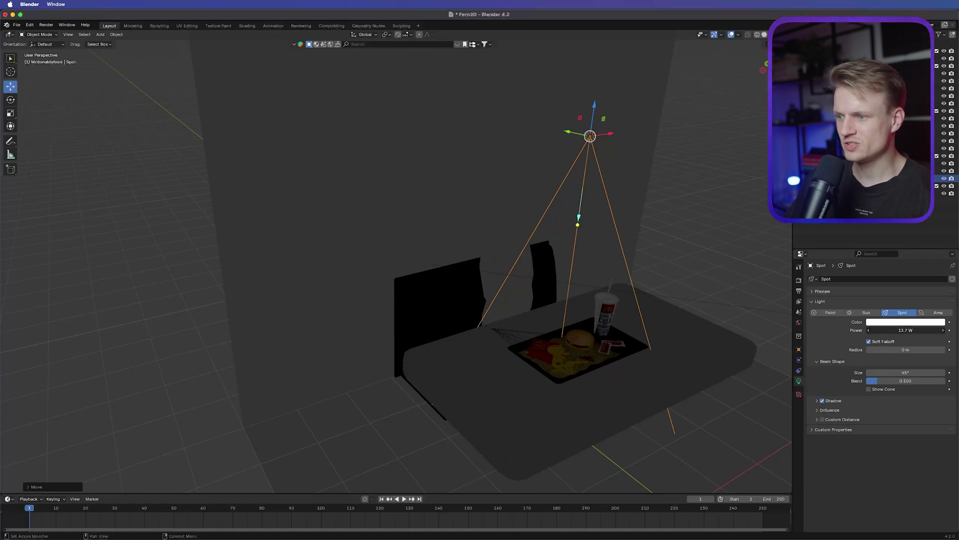
{"action": "left_click_drag", "start_coordinate": [905, 329], "coordinate": [942, 330]}
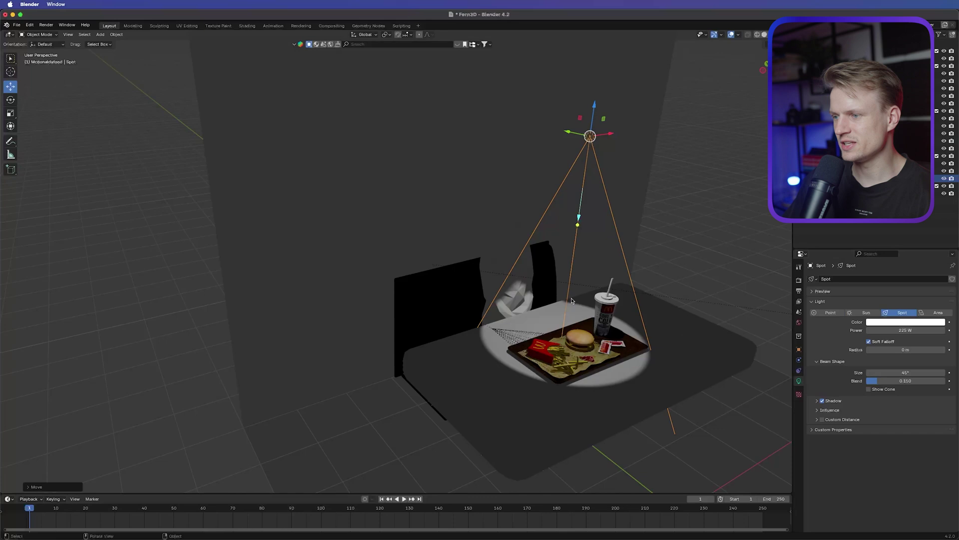
{"action": "mouse_move", "coordinate": [573, 300]}
{"action": "middle_mouse_down"}
{"action": "mouse_move", "coordinate": [494, 289]}
{"action": "mouse_move", "coordinate": [577, 318]}
{"action": "middle_mouse_up"}
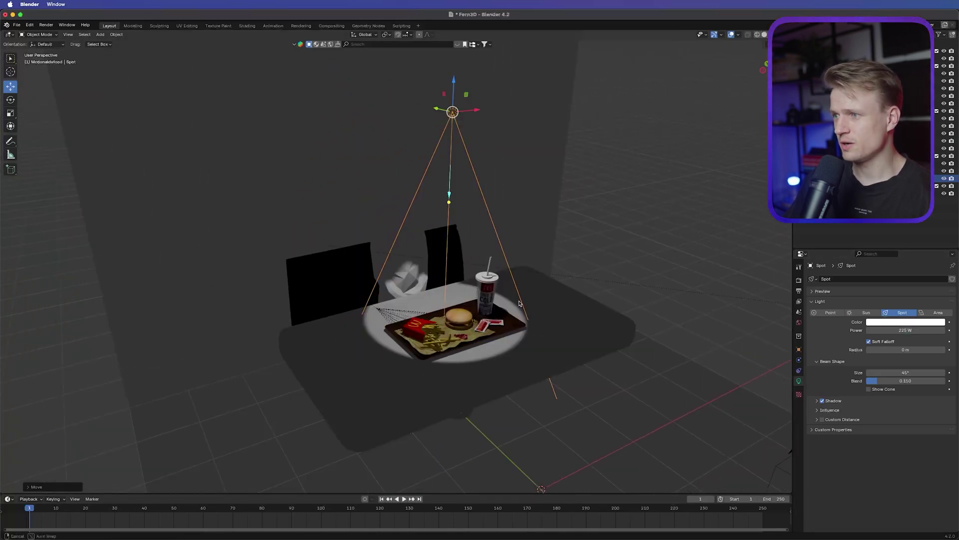
{"action": "middle_click_drag", "start_coordinate": [495, 299], "coordinate": [519, 310]}
{"action": "left_click_drag", "start_coordinate": [906, 372], "coordinate": [910, 352]}
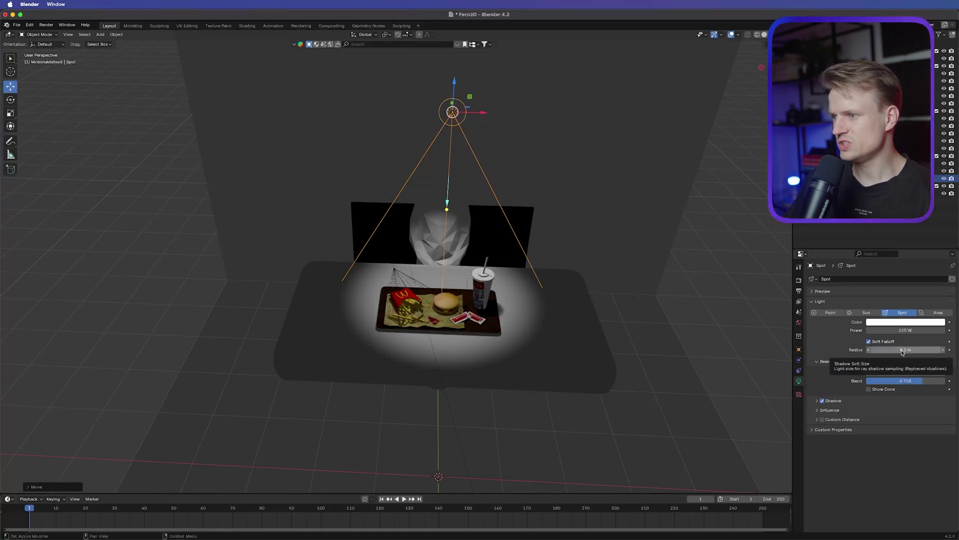
- Narrow the spot cone to about 42.6° and set its power to 500 W
{"action": "key", "text": "g"}
{"action": "key", "text": "z"}
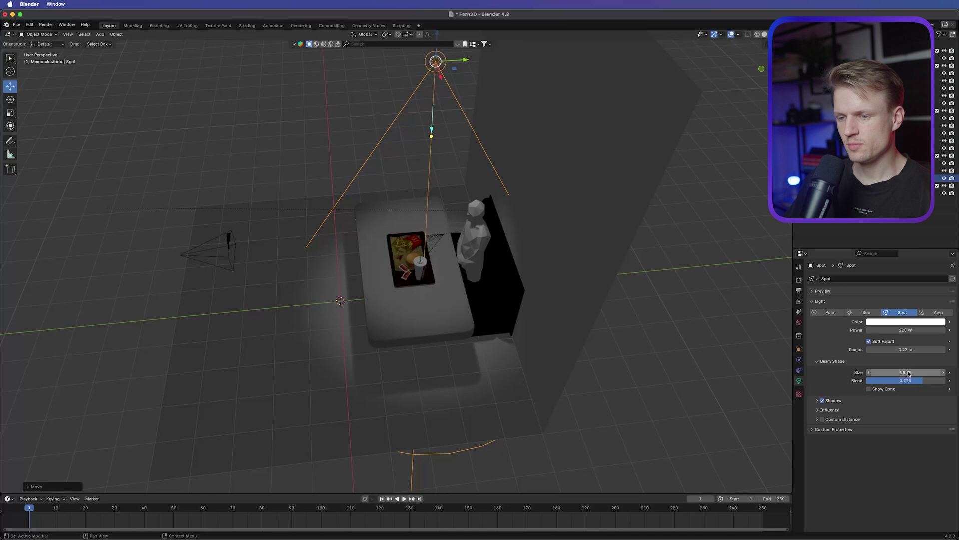
{"action": "left_click_drag", "start_coordinate": [908, 374], "coordinate": [880, 374]}
{"action": "left_click_drag", "start_coordinate": [908, 331], "coordinate": [922, 331]}
{"action": "left_click", "coordinate": [903, 331]}
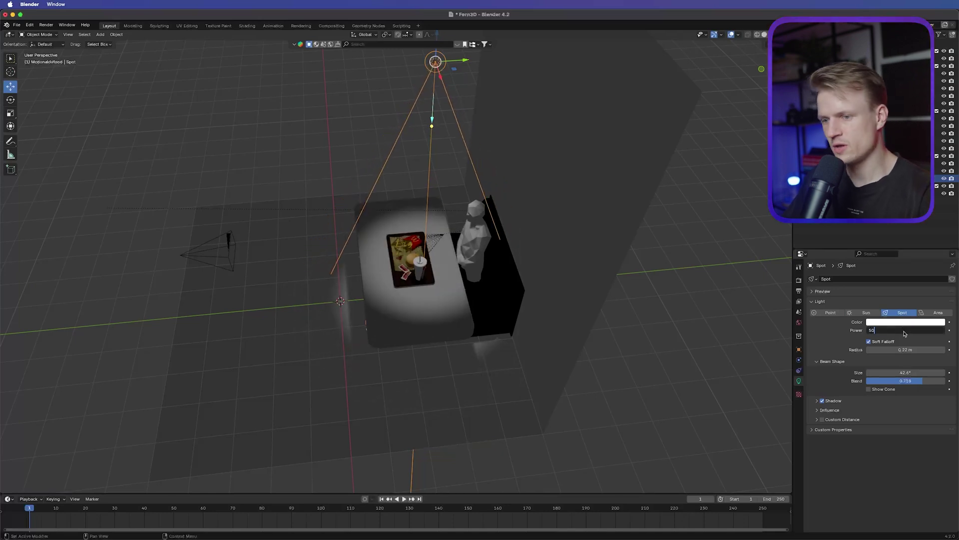
{"action": "key", "text": "Return"}
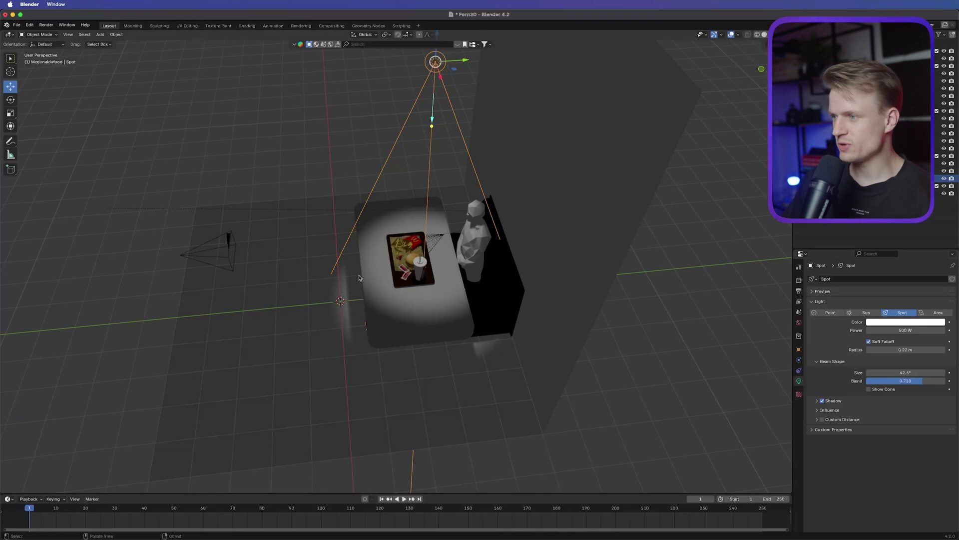
{"action": "middle_click_drag", "start_coordinate": [363, 280], "coordinate": [426, 270]}
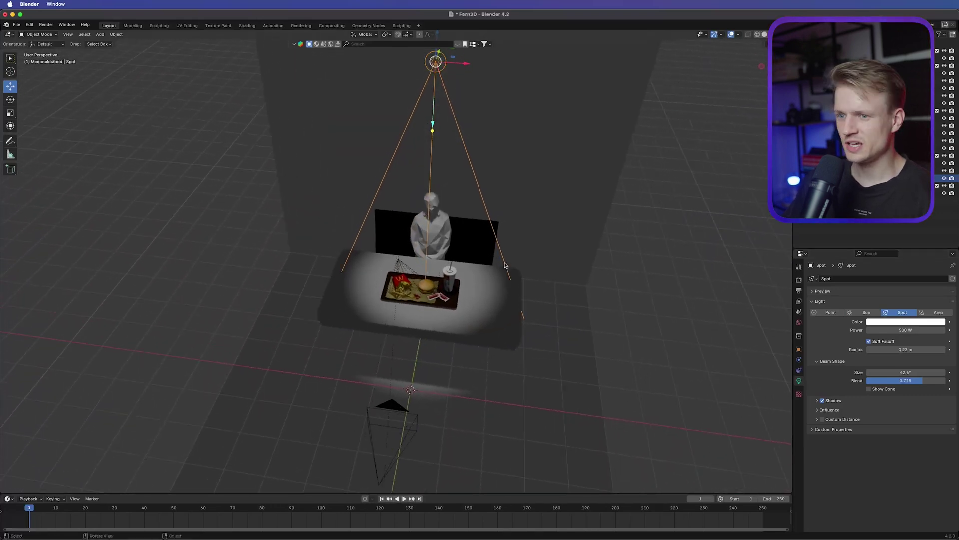
{"action": "scroll", "coordinate": [505, 266], "scroll_direction": "down", "scroll_amount": 2}
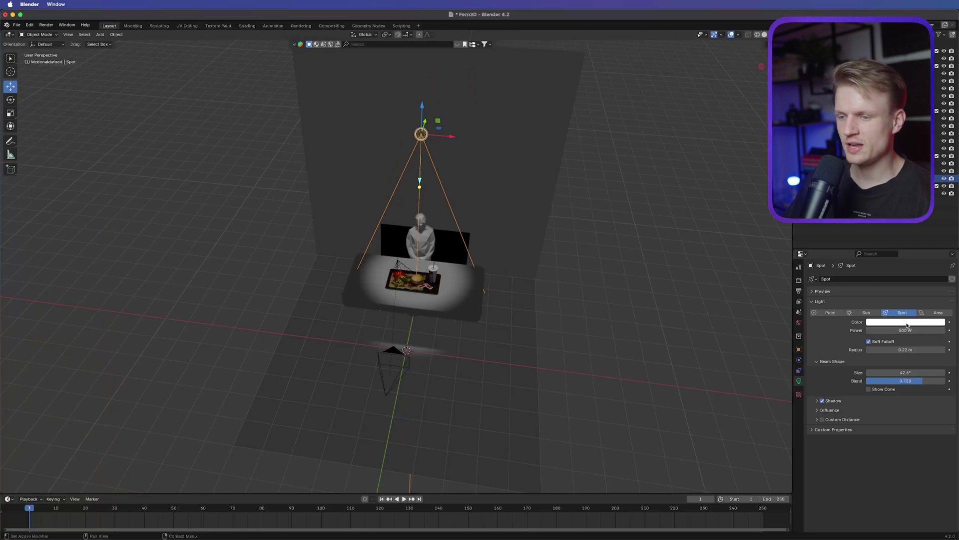
{"action": "scroll", "coordinate": [475, 256], "scroll_direction": "up", "scroll_amount": 5}
{"action": "middle_click_drag", "start_coordinate": [471, 256], "coordinate": [395, 240]}
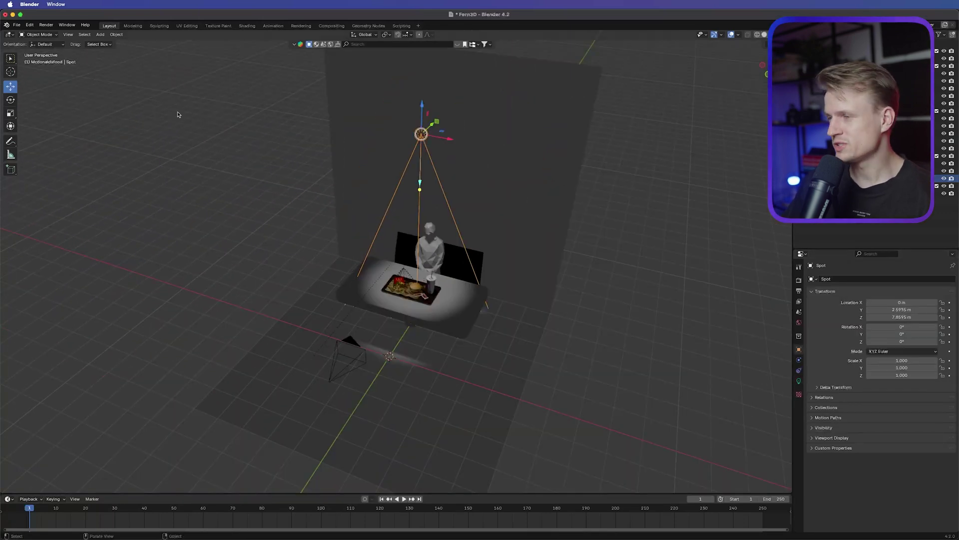
- Paste a copy of the spot light and rotate it 90° on X to face the wall
{"action": "key", "text": "super+v"}
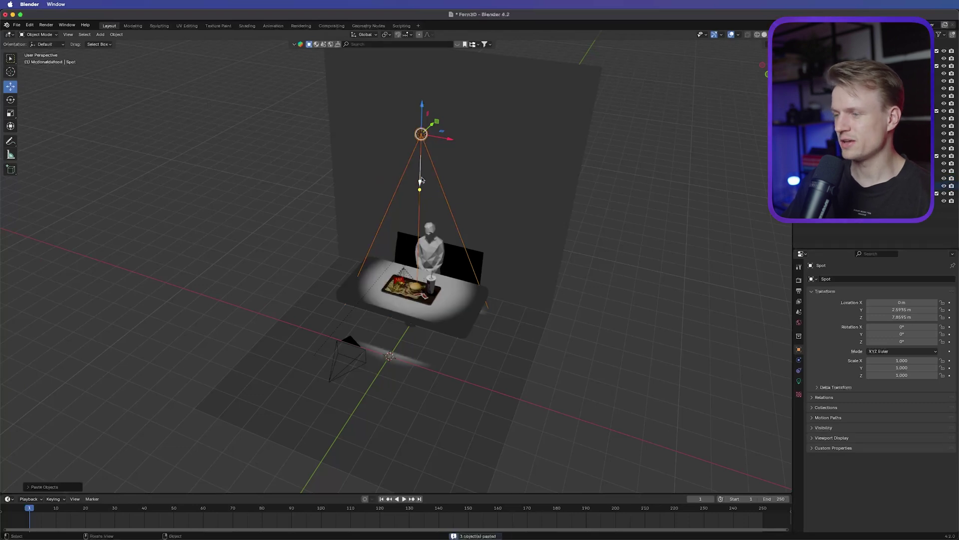
{"action": "scroll", "coordinate": [420, 113], "scroll_direction": "up", "scroll_amount": 3}
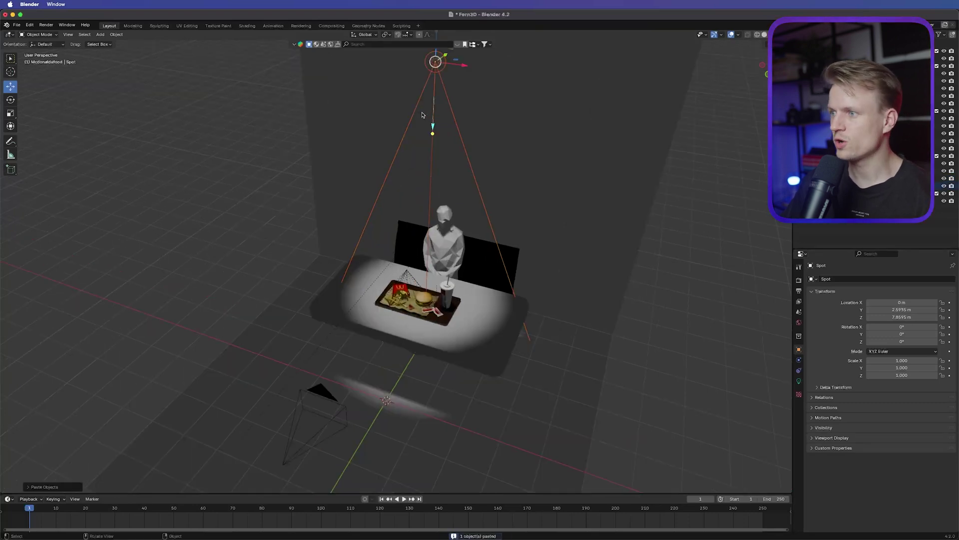
{"action": "middle_click_drag", "start_coordinate": [383, 193], "coordinate": [311, 217], "text": "shift"}
{"action": "left_click_drag", "start_coordinate": [402, 112], "coordinate": [424, 254]}
{"action": "middle_click_drag", "start_coordinate": [424, 254], "coordinate": [367, 249]}
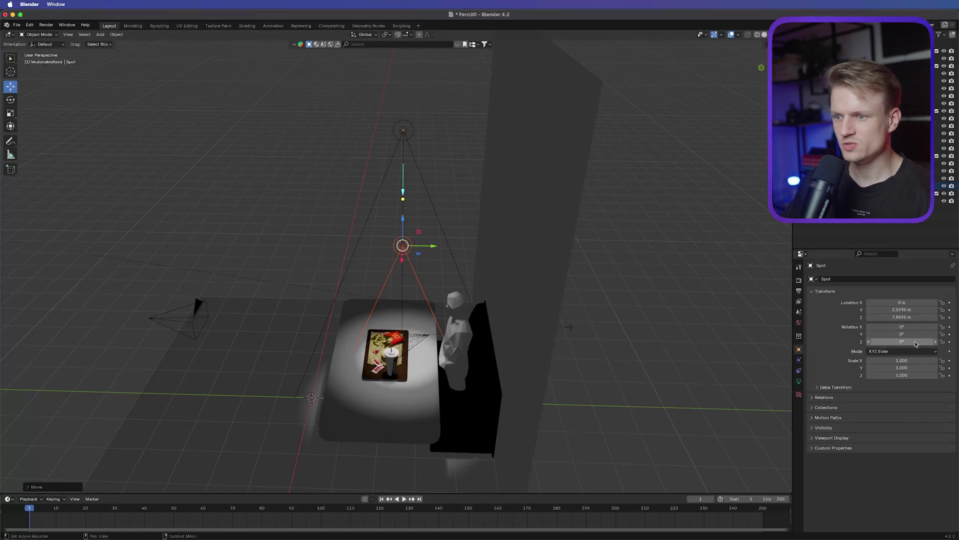
{"action": "left_click", "coordinate": [903, 327]}
{"action": "type", "text": "90"}
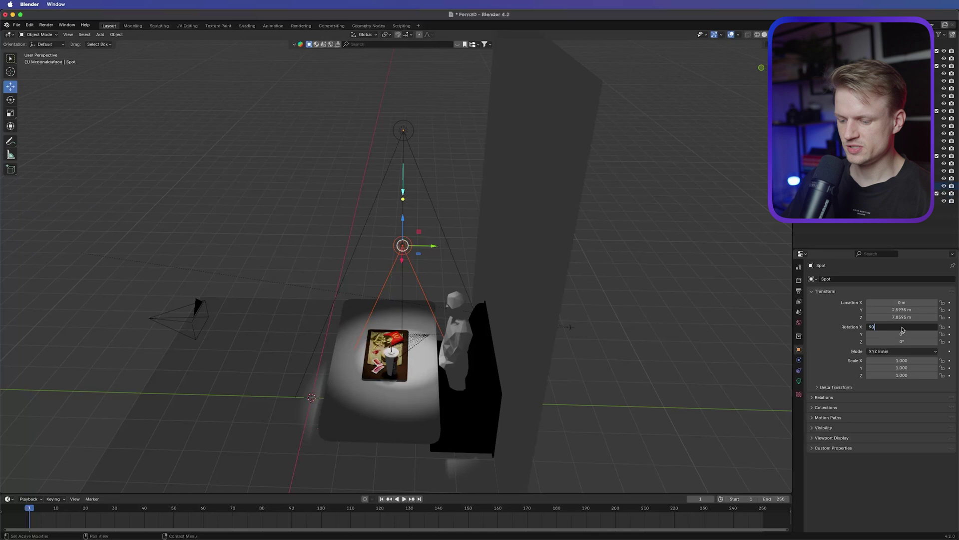
{"action": "key", "text": "Return"}
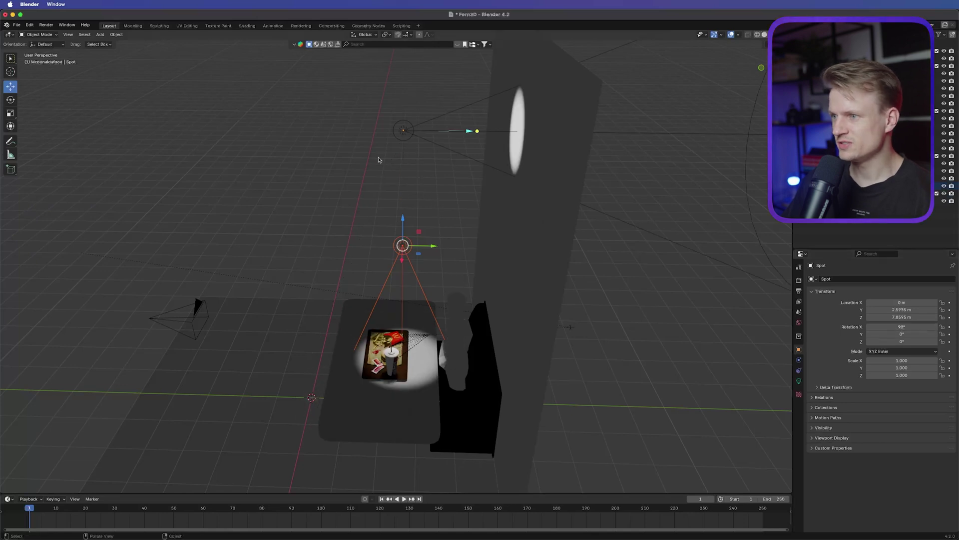
- Lower the copy toward the back wall, widen its beam to 173°, and reduce its power
{"action": "middle_click_drag", "start_coordinate": [379, 160], "coordinate": [434, 164]}
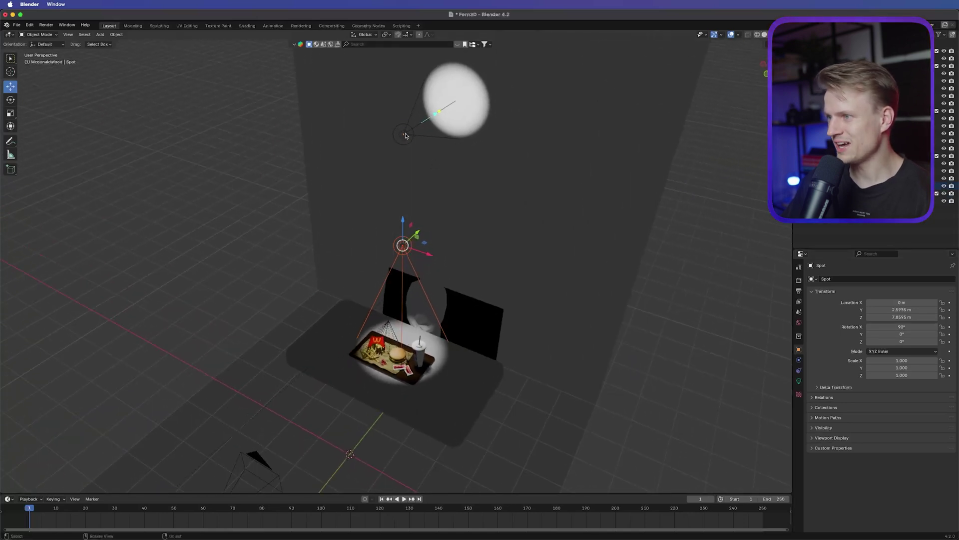
{"action": "middle_click_drag", "start_coordinate": [404, 136], "coordinate": [518, 179]}
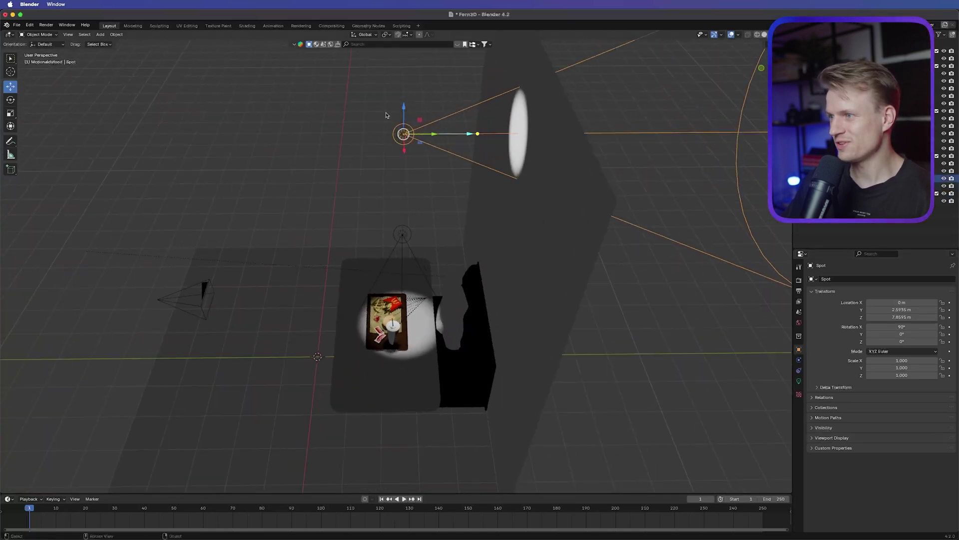
{"action": "left_click_drag", "start_coordinate": [404, 108], "coordinate": [450, 245]}
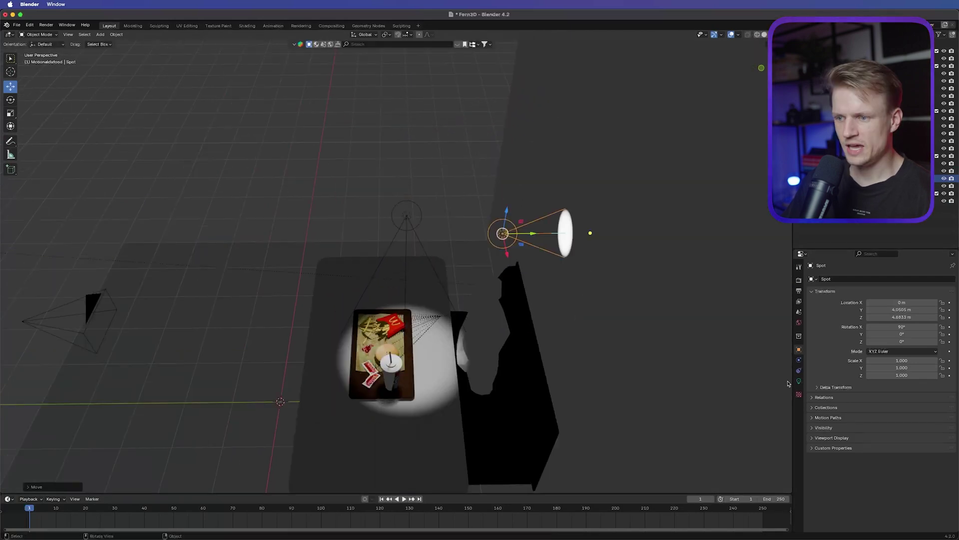
{"action": "left_click", "coordinate": [799, 380]}
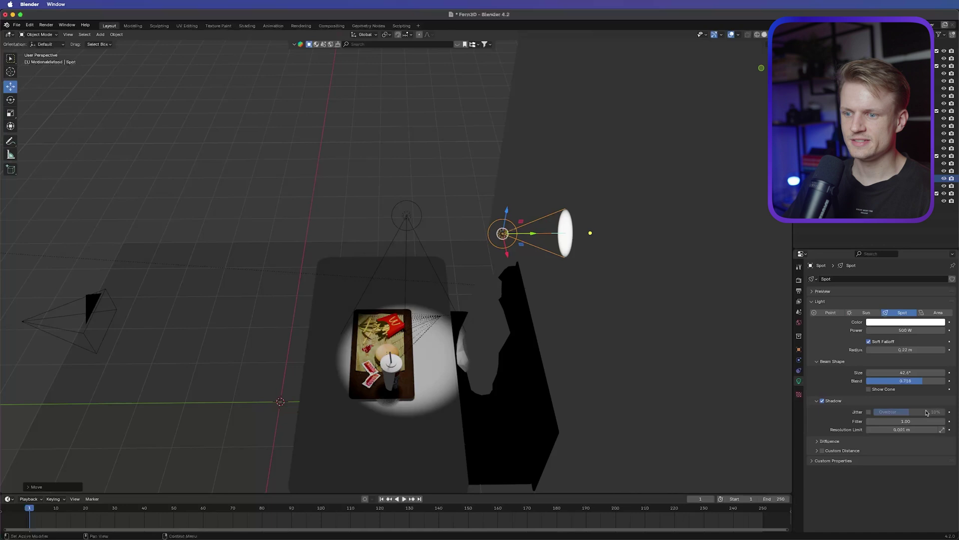
{"action": "left_click_drag", "start_coordinate": [898, 373], "coordinate": [944, 373]}
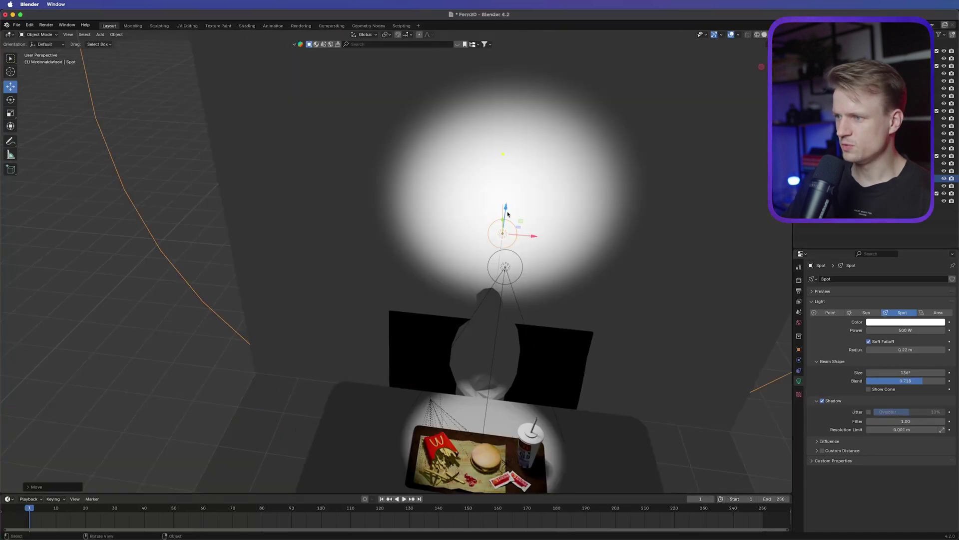
{"action": "middle_click_drag", "start_coordinate": [507, 214], "coordinate": [515, 311]}
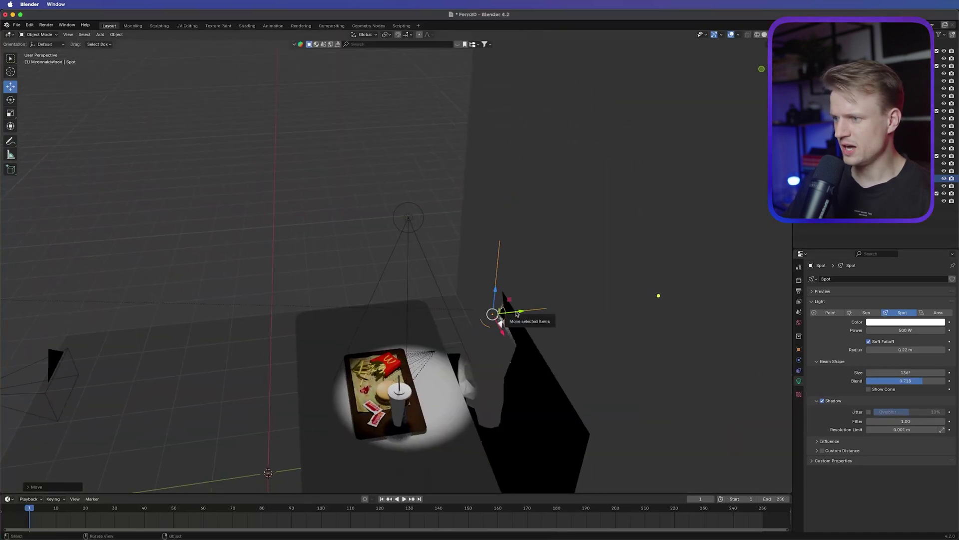
{"action": "left_click_drag", "start_coordinate": [517, 311], "coordinate": [531, 310]}
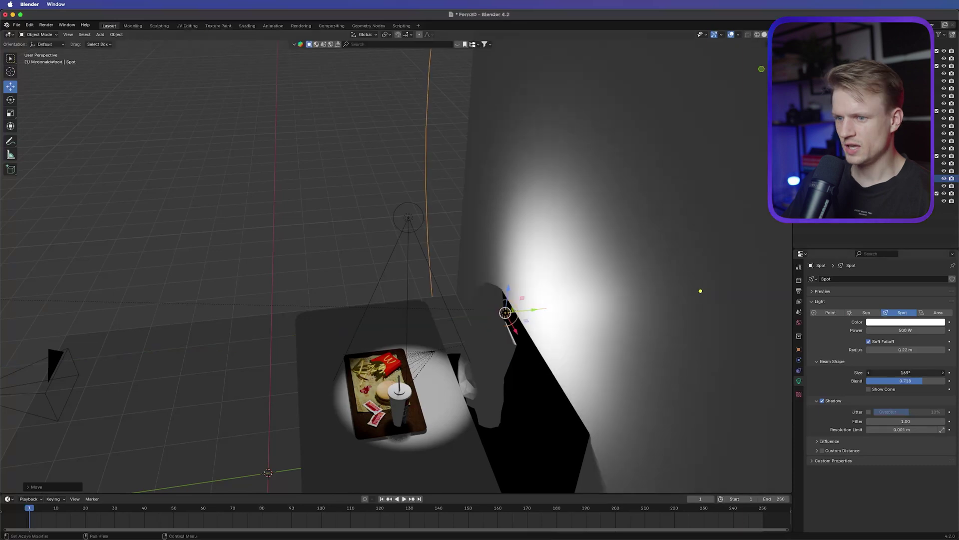
{"action": "left_click_drag", "start_coordinate": [905, 372], "coordinate": [908, 372]}
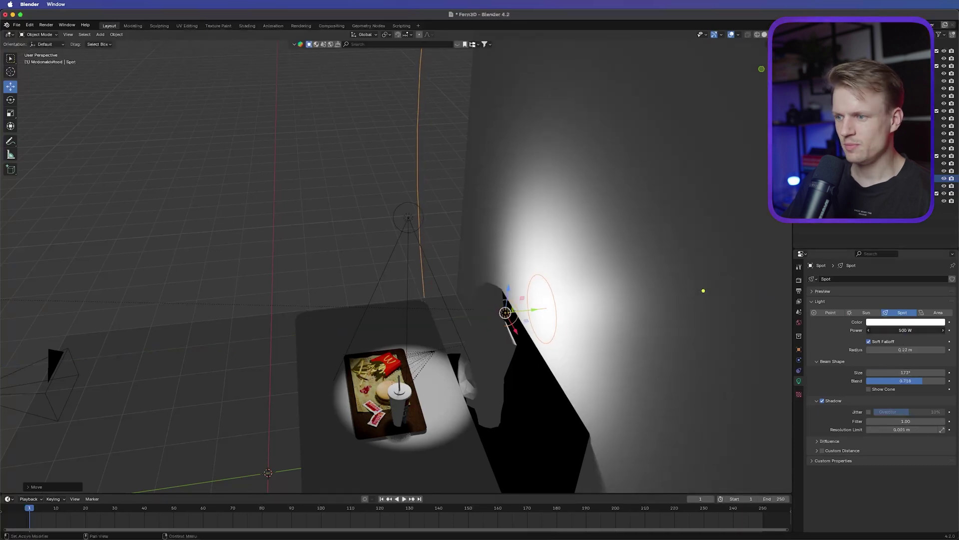
{"action": "left_click_drag", "start_coordinate": [905, 329], "coordinate": [887, 330]}
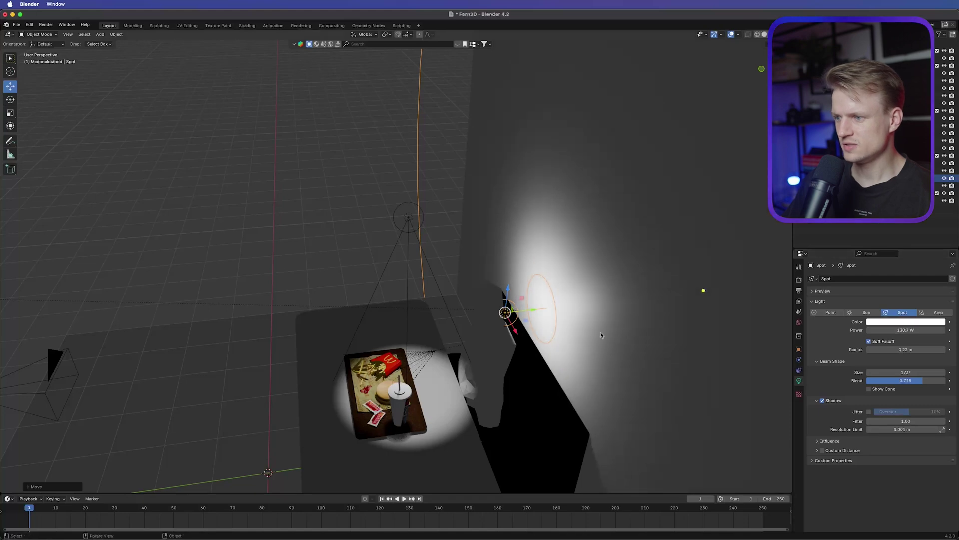
- Raise the overhead Spot.001 light higher above the table
{"action": "middle_click_drag", "start_coordinate": [601, 332], "coordinate": [606, 334]}
{"action": "left_click_drag", "start_coordinate": [408, 209], "coordinate": [416, 110]}
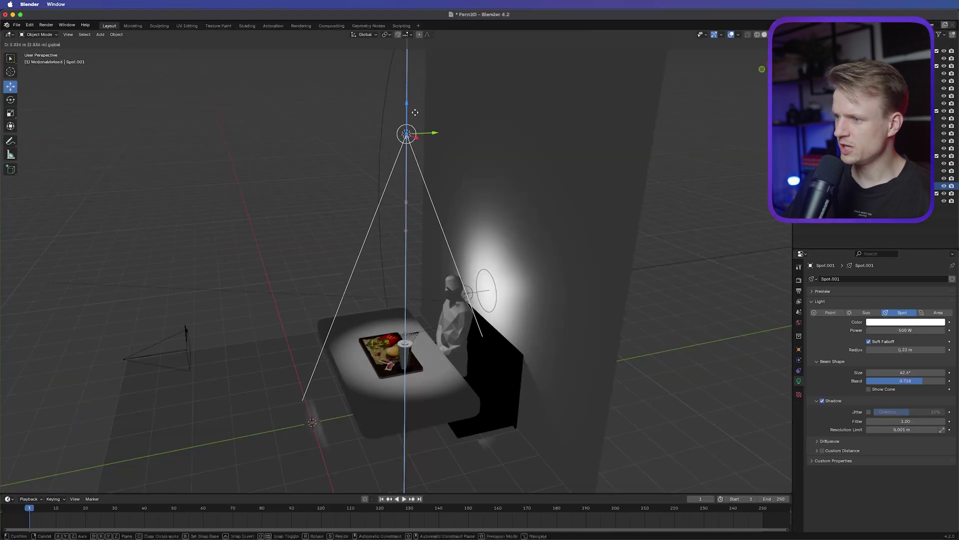
{"action": "left_click", "coordinate": [415, 110]}
{"action": "middle_click_drag", "start_coordinate": [415, 110], "coordinate": [417, 231]}
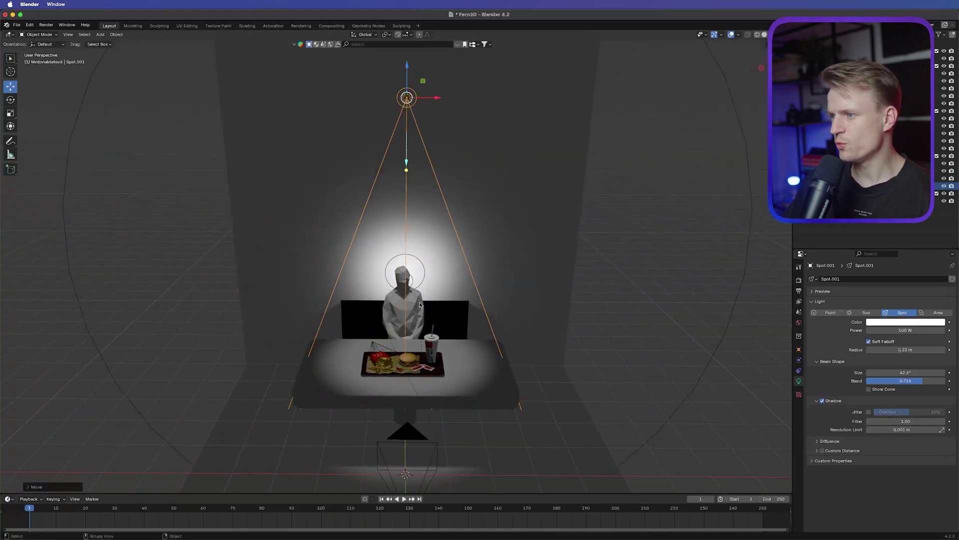
{"action": "middle_click_drag", "start_coordinate": [420, 306], "coordinate": [437, 293]}
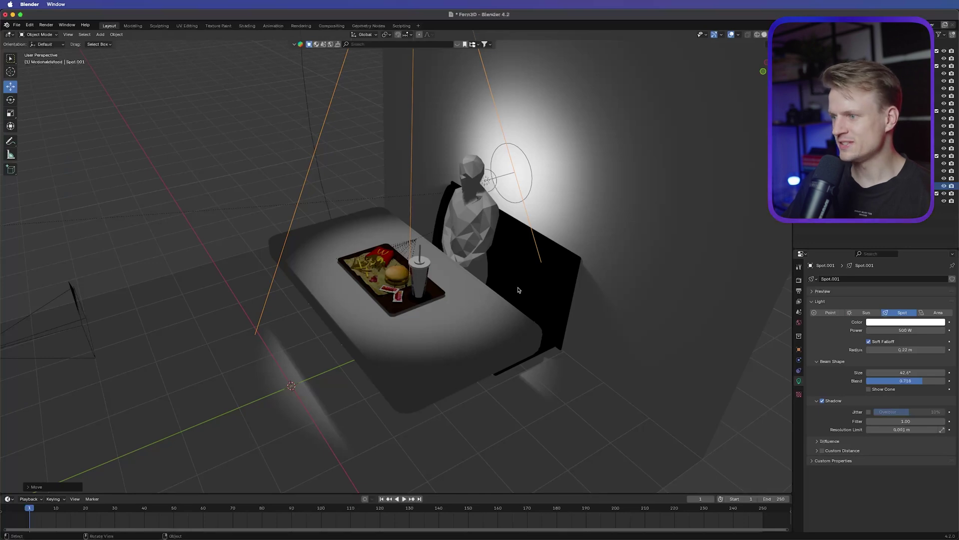
- Set the table top's base colour to pure white
{"action": "middle_click_drag", "start_coordinate": [437, 304], "coordinate": [462, 288]}
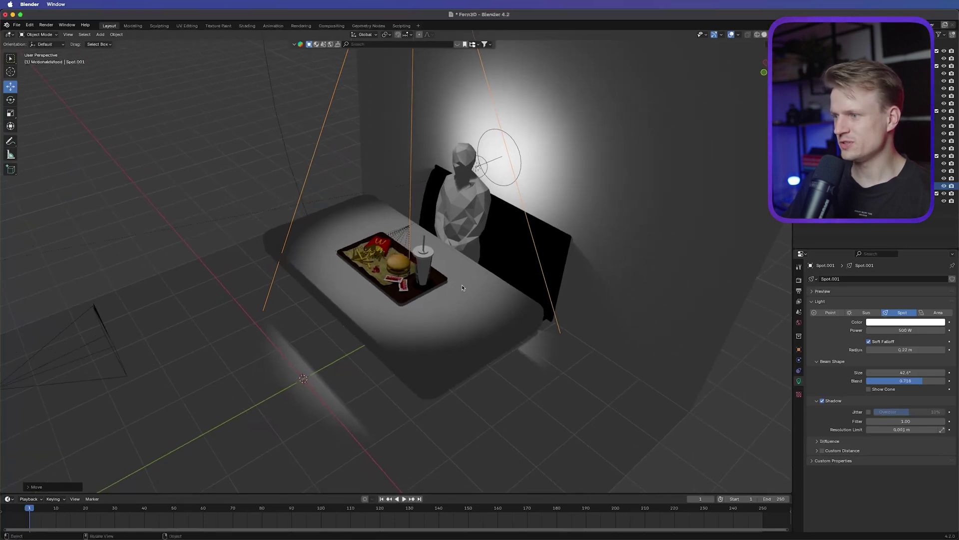
{"action": "left_click", "coordinate": [462, 286]}
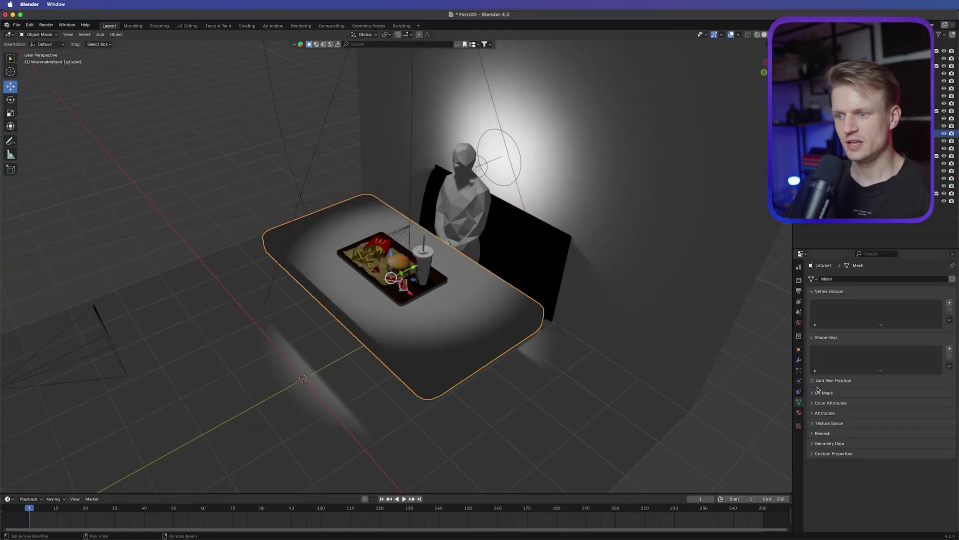
{"action": "left_click", "coordinate": [799, 412]}
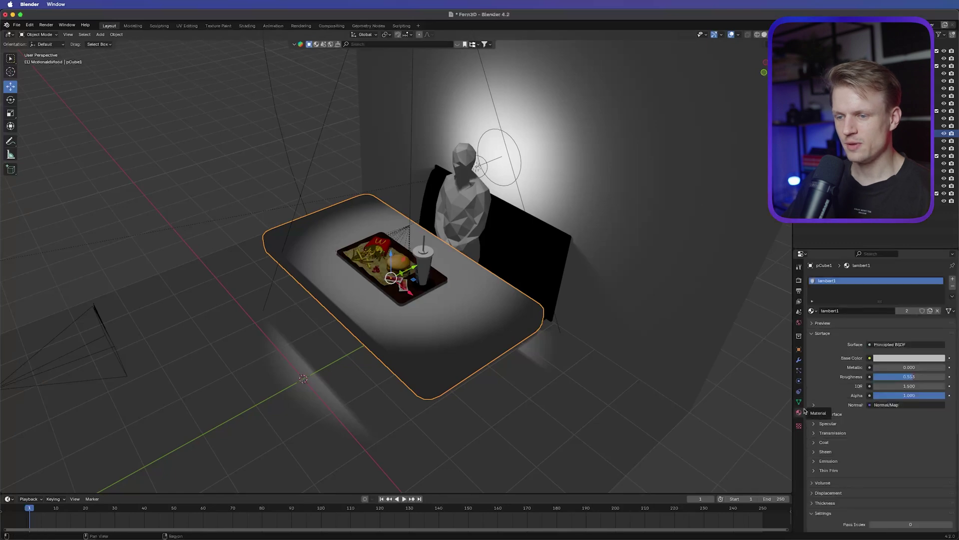
{"action": "left_click", "coordinate": [914, 359]}
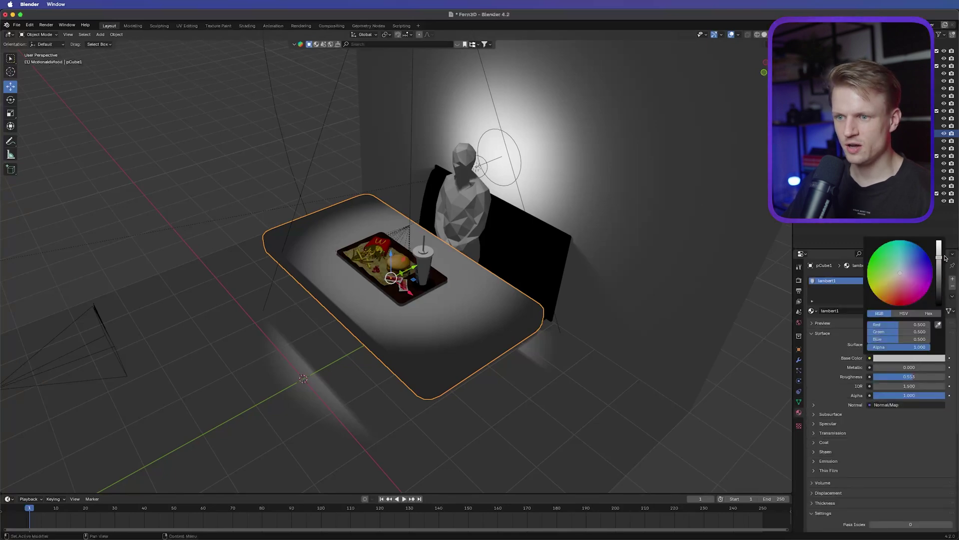
{"action": "left_click_drag", "start_coordinate": [941, 257], "coordinate": [939, 241]}
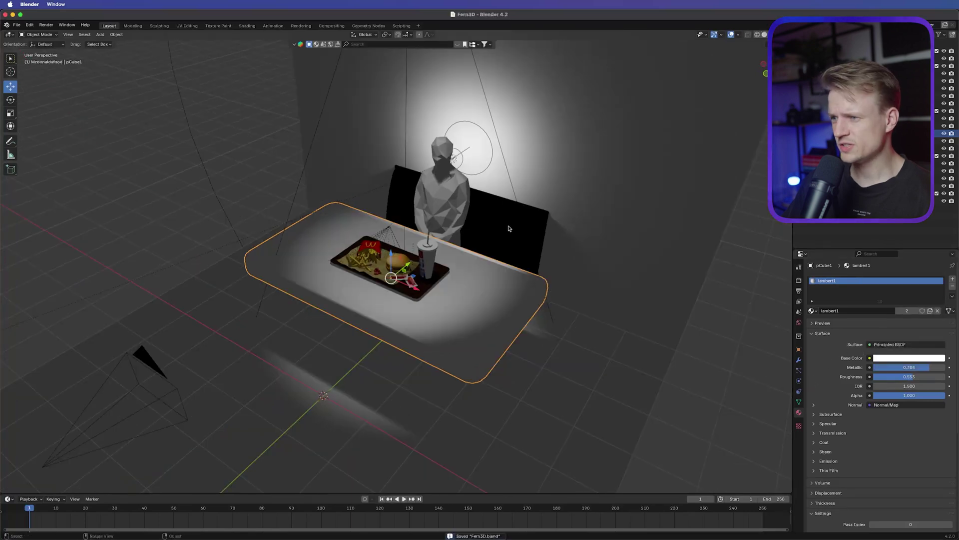
- Select the booth seat and change its base colour to red
{"action": "left_click", "coordinate": [542, 241]}
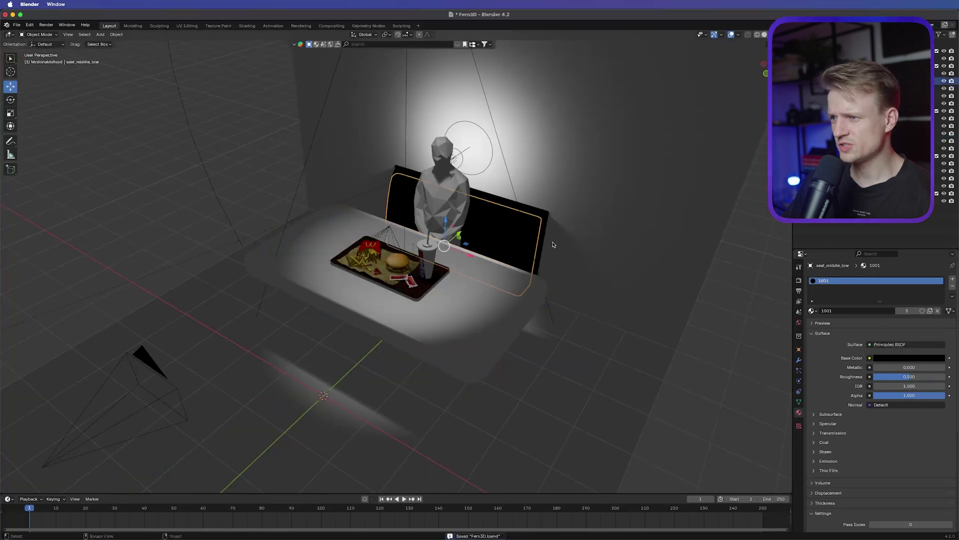
{"action": "left_click", "coordinate": [897, 359]}
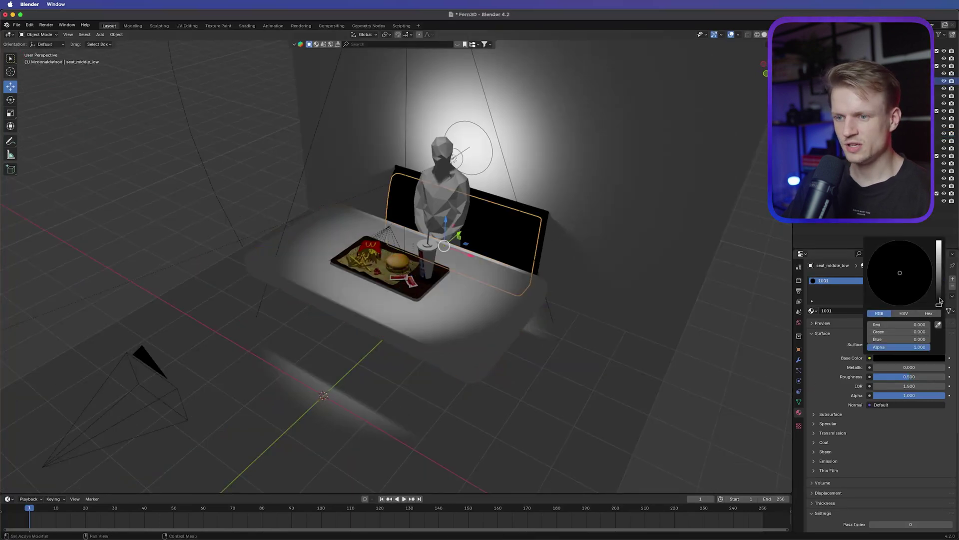
{"action": "left_click_drag", "start_coordinate": [939, 304], "coordinate": [939, 241]}
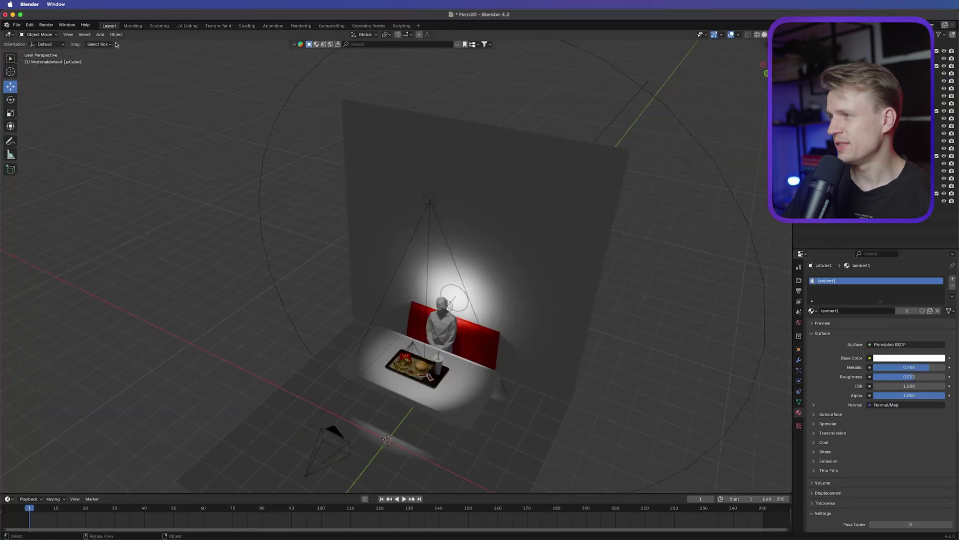
- Add an area light and raise it high above the scene
{"action": "left_click", "coordinate": [100, 35]}
{"action": "mouse_move", "coordinate": [120, 134]}
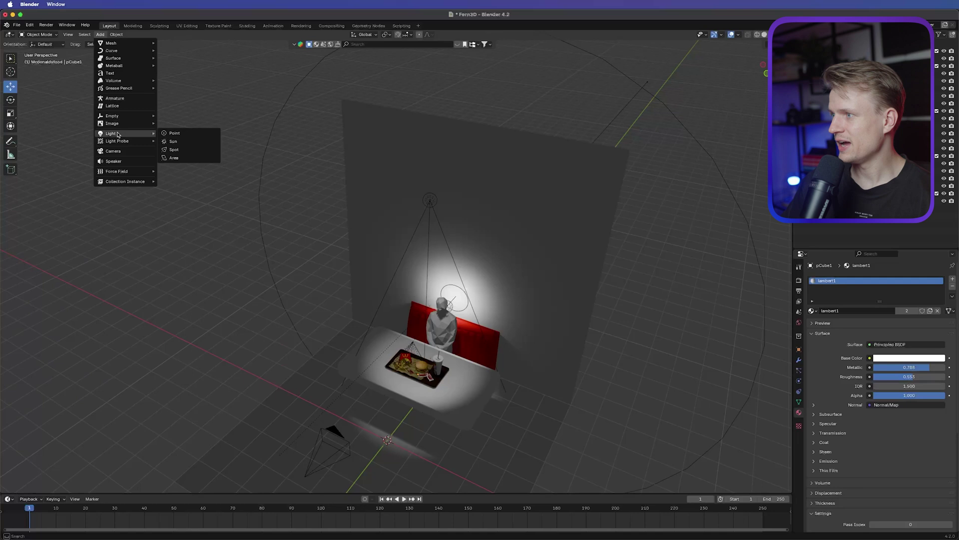
{"action": "left_click", "coordinate": [177, 158]}
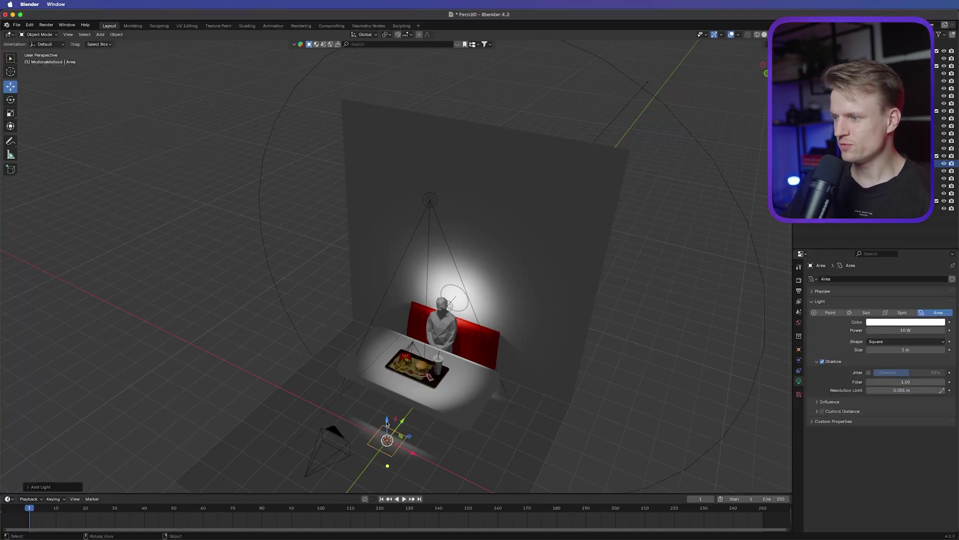
{"action": "left_click_drag", "start_coordinate": [386, 424], "coordinate": [391, 164]}
{"action": "scroll", "coordinate": [391, 166], "scroll_direction": "down", "scroll_amount": 2}
{"action": "middle_click_drag", "start_coordinate": [392, 167], "coordinate": [340, 197]}
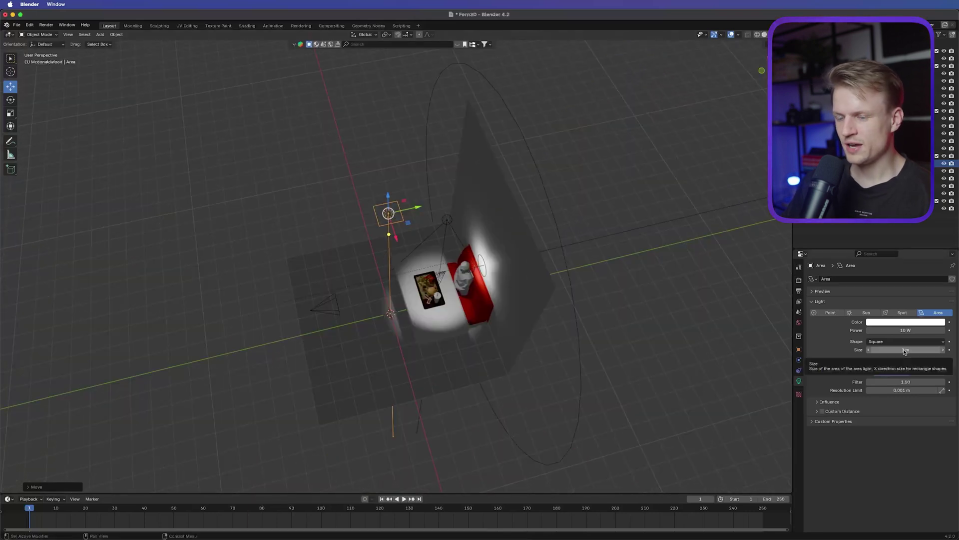
- Set the area light's size to 2 m and power to about 286 W
{"action": "key", "text": "Return"}
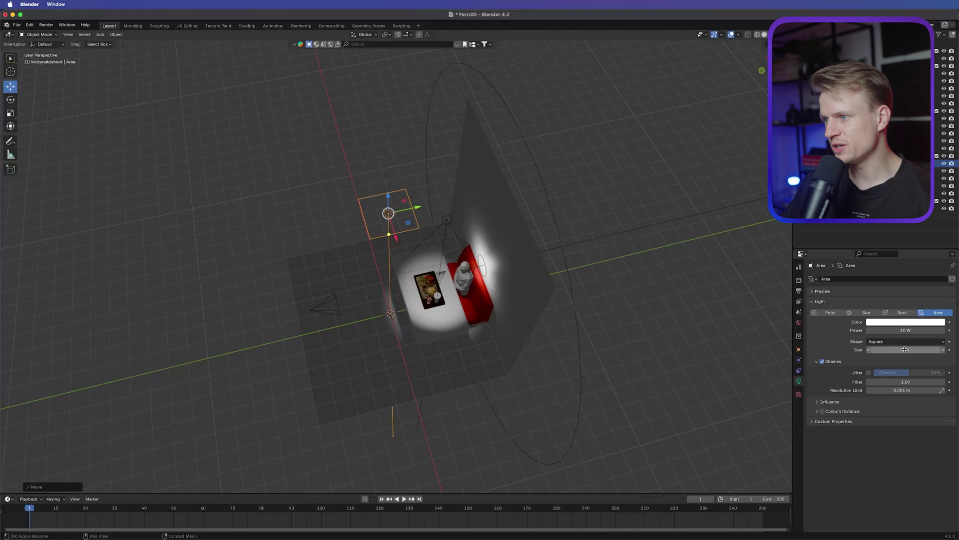
{"action": "left_click_drag", "start_coordinate": [898, 333], "coordinate": [949, 332]}
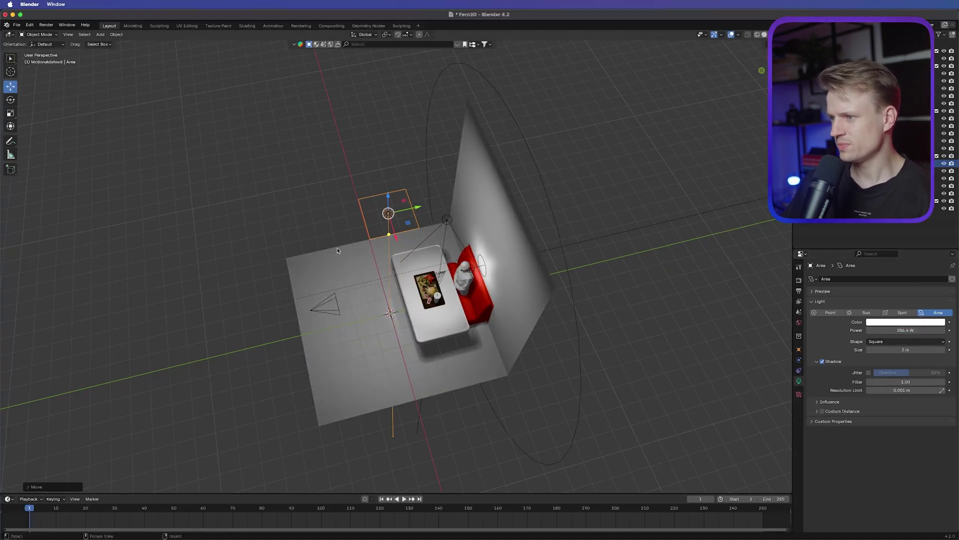
{"action": "middle_click_drag", "start_coordinate": [387, 275], "coordinate": [477, 244]}
{"action": "scroll", "coordinate": [473, 250], "scroll_direction": "up", "scroll_amount": 2}
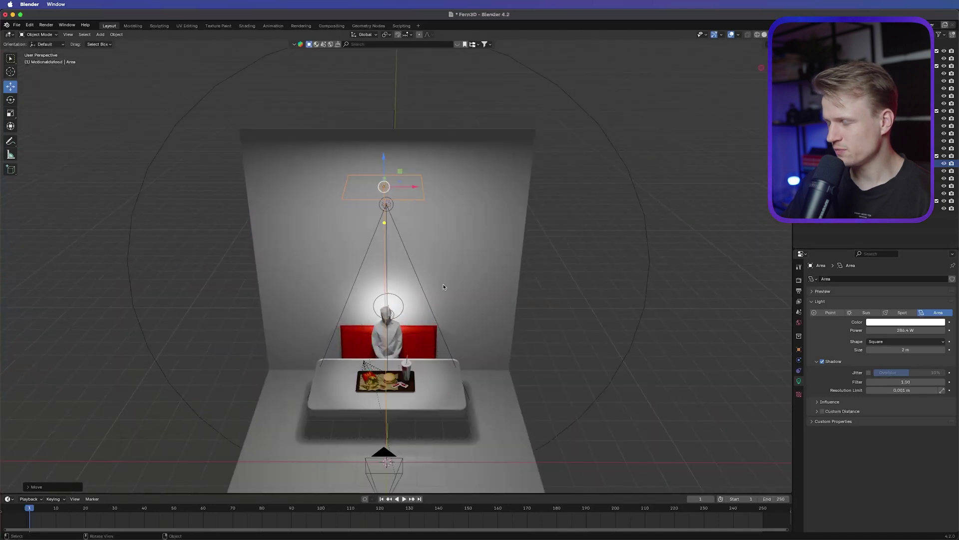
{"action": "middle_click_drag", "start_coordinate": [448, 279], "coordinate": [419, 260]}
- Raise the area light vertically and shift it along Y over the booth
{"action": "key", "text": "g"}
{"action": "key", "text": "z"}
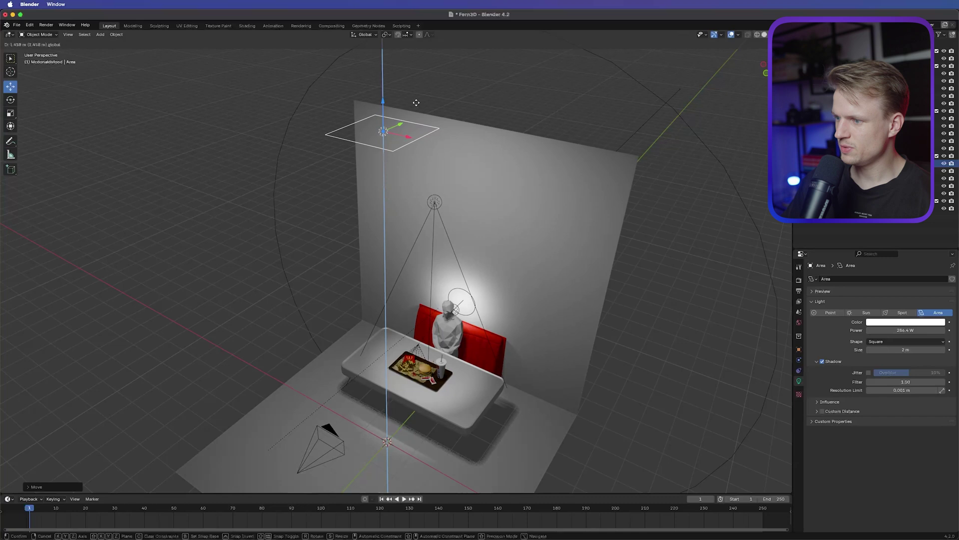
{"action": "left_click", "coordinate": [422, 155]}
{"action": "middle_click_drag", "start_coordinate": [421, 155], "coordinate": [453, 200]}
{"action": "left_click_drag", "start_coordinate": [425, 206], "coordinate": [466, 239]}
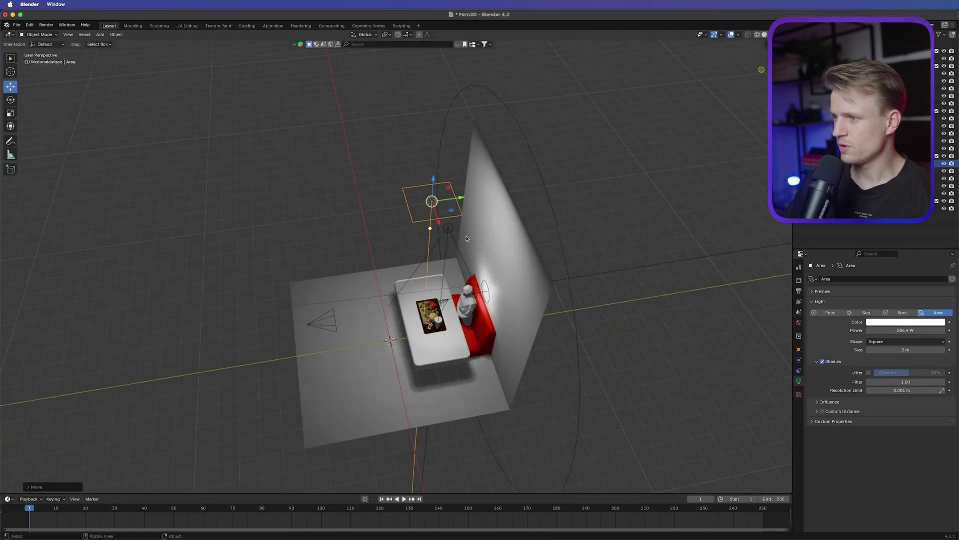
- View the scene through the active camera, deselect the area light, and select the drink cup
{"action": "left_click", "coordinate": [74, 35]}
{"action": "mouse_move", "coordinate": [107, 126]}
{"action": "left_click", "coordinate": [180, 136]}
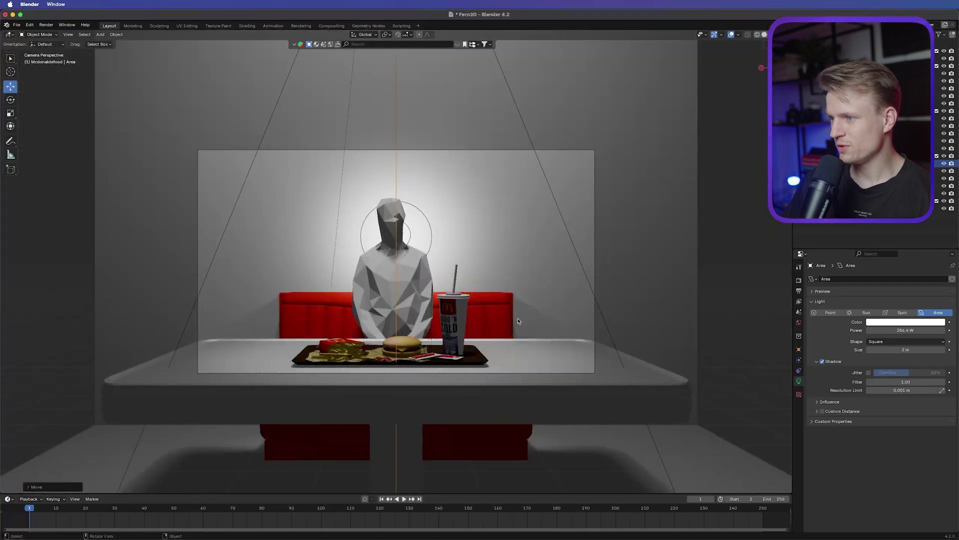
{"action": "left_click", "coordinate": [725, 231]}
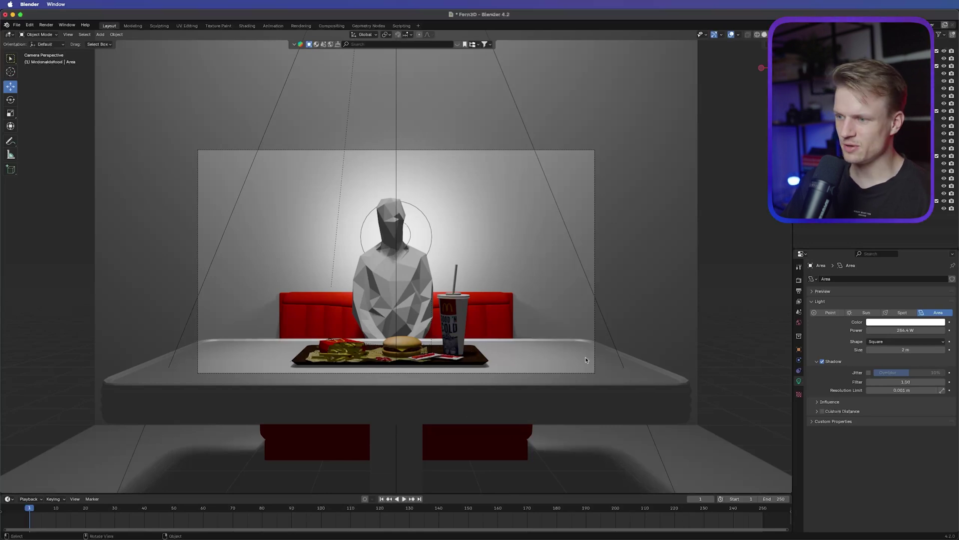
{"action": "left_click", "coordinate": [446, 313]}
{"action": "left_click", "coordinate": [100, 34]}
- Add a point light and raise it to 1.29 m
{"action": "mouse_move", "coordinate": [140, 133]}
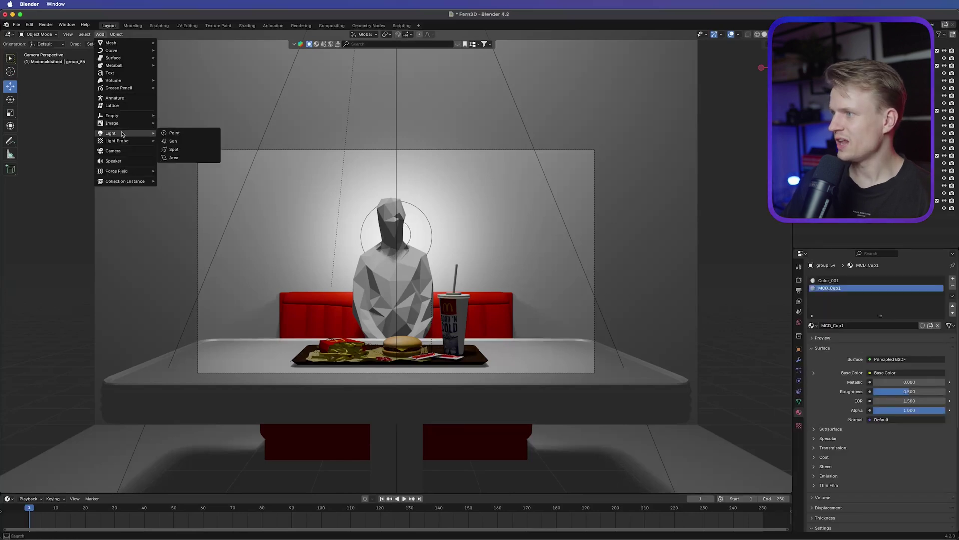
{"action": "left_click", "coordinate": [175, 133]}
{"action": "left_click", "coordinate": [799, 349]}
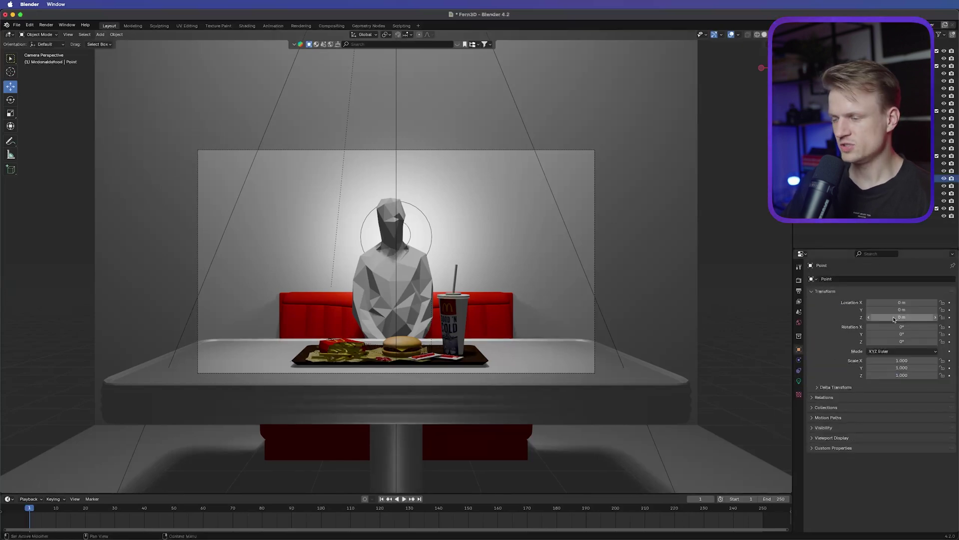
{"action": "left_click_drag", "start_coordinate": [899, 317], "coordinate": [957, 317]}
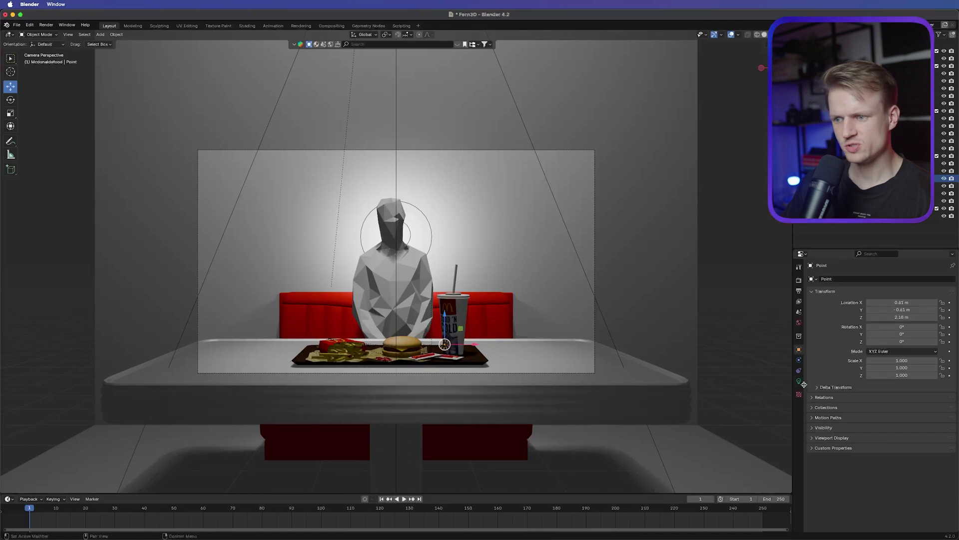
- Increase the point light's power, toggling Shadow off and back on
{"action": "left_click", "coordinate": [799, 381]}
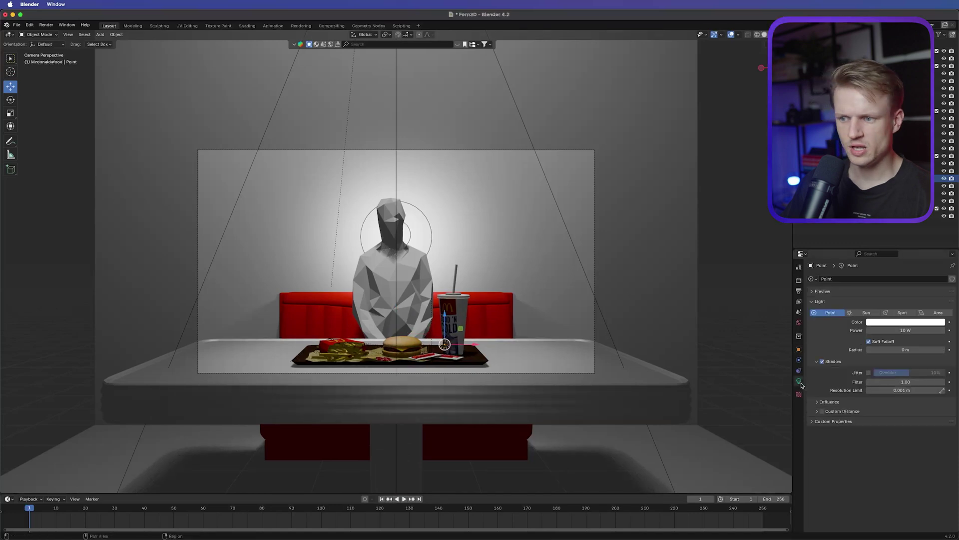
{"action": "left_click_drag", "start_coordinate": [892, 330], "coordinate": [929, 330]}
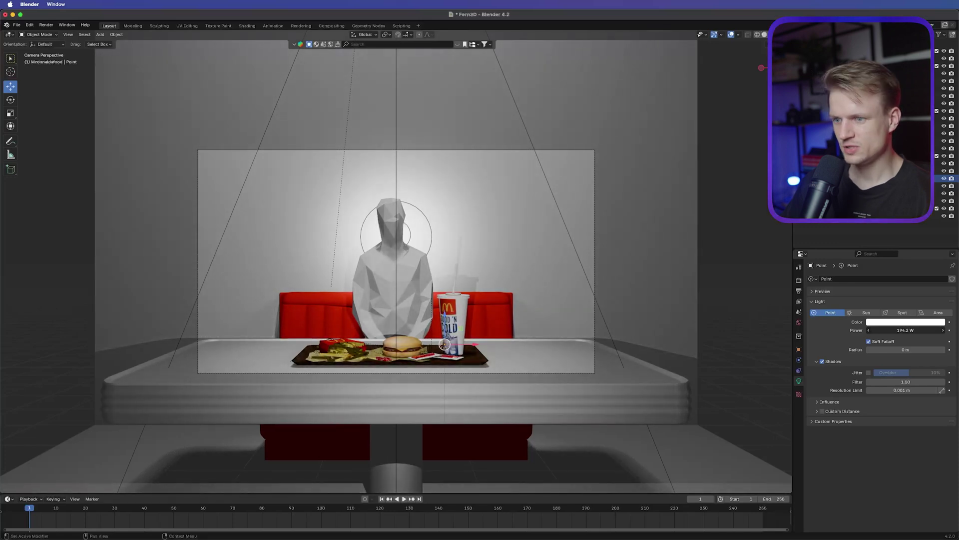
{"action": "left_click", "coordinate": [823, 361]}
{"action": "left_click", "coordinate": [823, 362]}
{"action": "left_click", "coordinate": [823, 362]}
{"action": "left_click", "coordinate": [823, 362]}
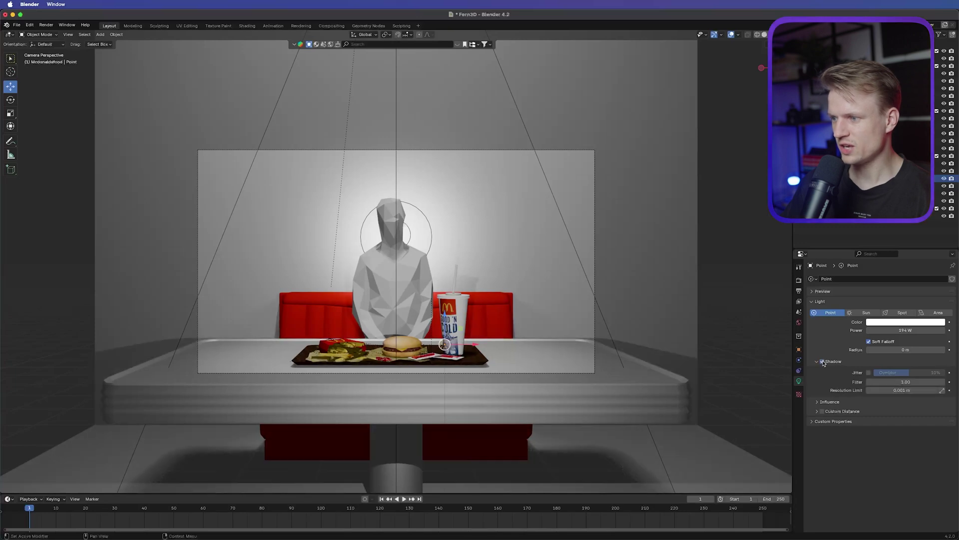
{"action": "left_click", "coordinate": [823, 362]}
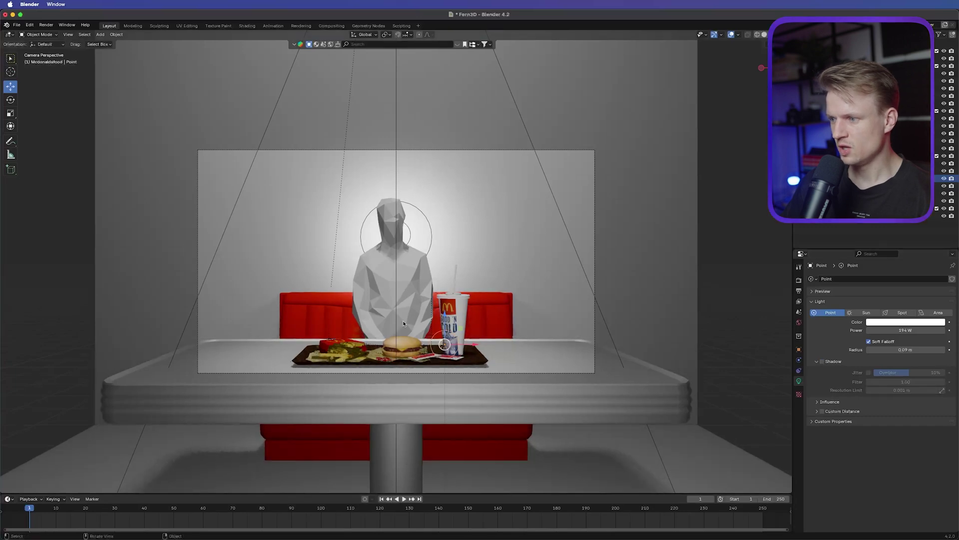
- Move the point light along Y to sit just above the table beside the tray
{"action": "scroll", "coordinate": [403, 320], "scroll_direction": "right", "scroll_amount": 10}
{"action": "scroll", "coordinate": [402, 320], "scroll_direction": "up", "scroll_amount": 4}
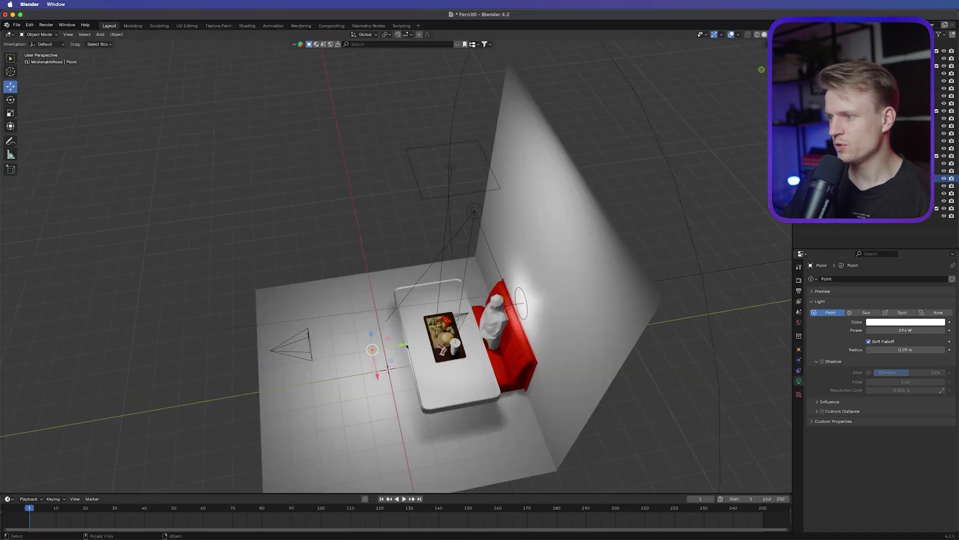
{"action": "scroll", "coordinate": [407, 345], "scroll_direction": "up", "scroll_amount": 2}
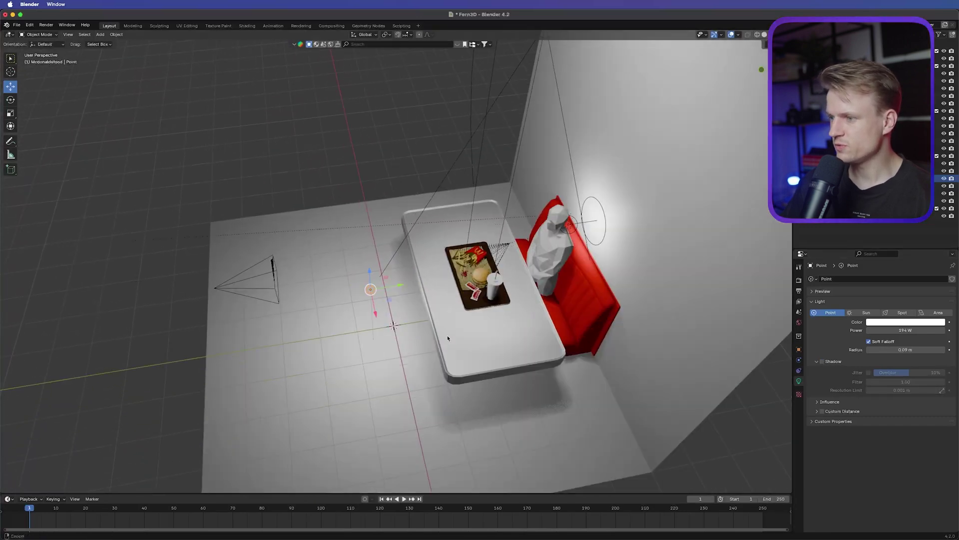
{"action": "middle_click_drag", "start_coordinate": [448, 338], "coordinate": [468, 244], "text": "shift"}
{"action": "middle_click_drag", "start_coordinate": [459, 181], "coordinate": [464, 257], "text": "shift"}
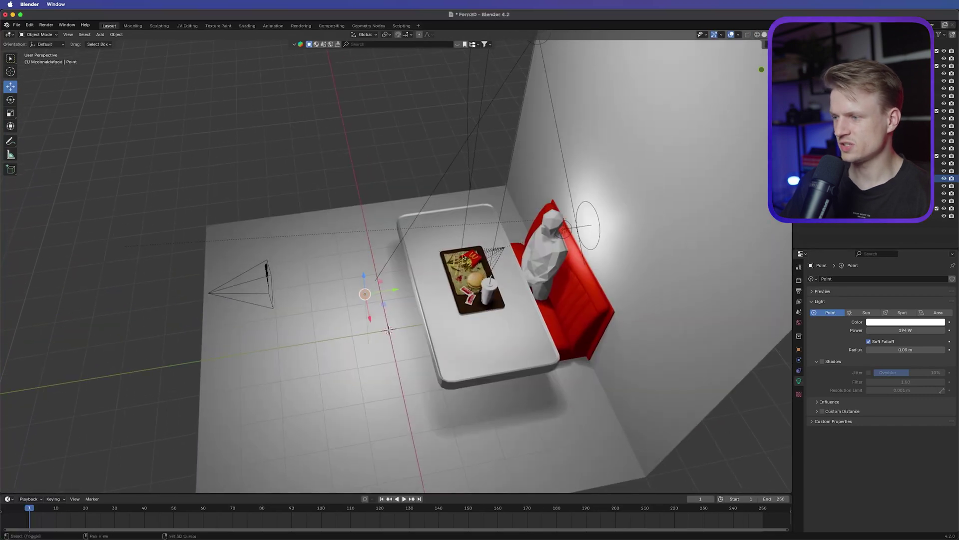
{"action": "scroll", "coordinate": [493, 314], "scroll_direction": "up", "scroll_amount": 7}
{"action": "scroll", "coordinate": [494, 314], "scroll_direction": "down", "scroll_amount": 5}
{"action": "middle_click_drag", "start_coordinate": [418, 367], "coordinate": [391, 340]}
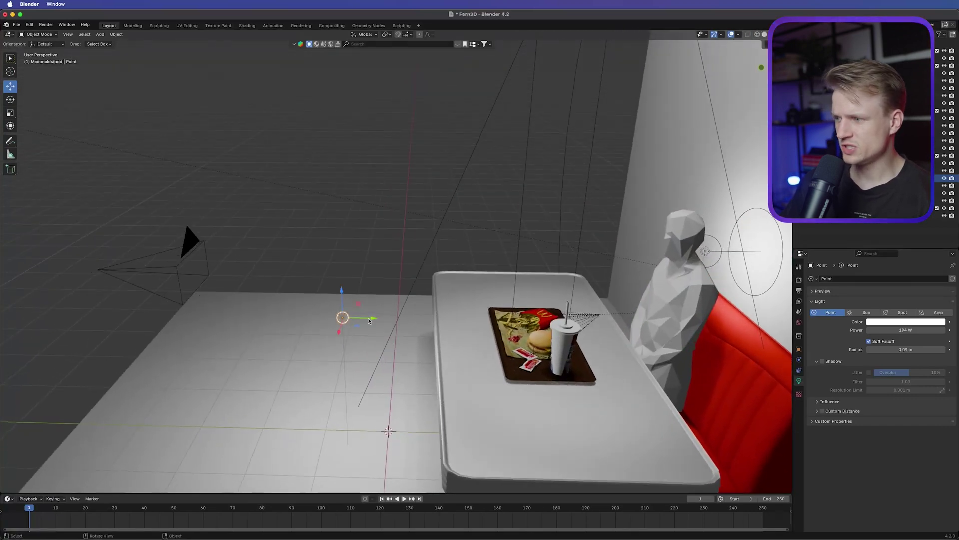
{"action": "left_click_drag", "start_coordinate": [366, 320], "coordinate": [492, 325]}
{"action": "left_click_drag", "start_coordinate": [470, 293], "coordinate": [470, 272]}
- Lower the point light's power to 32.2 W
{"action": "middle_click_drag", "start_coordinate": [462, 319], "coordinate": [545, 333]}
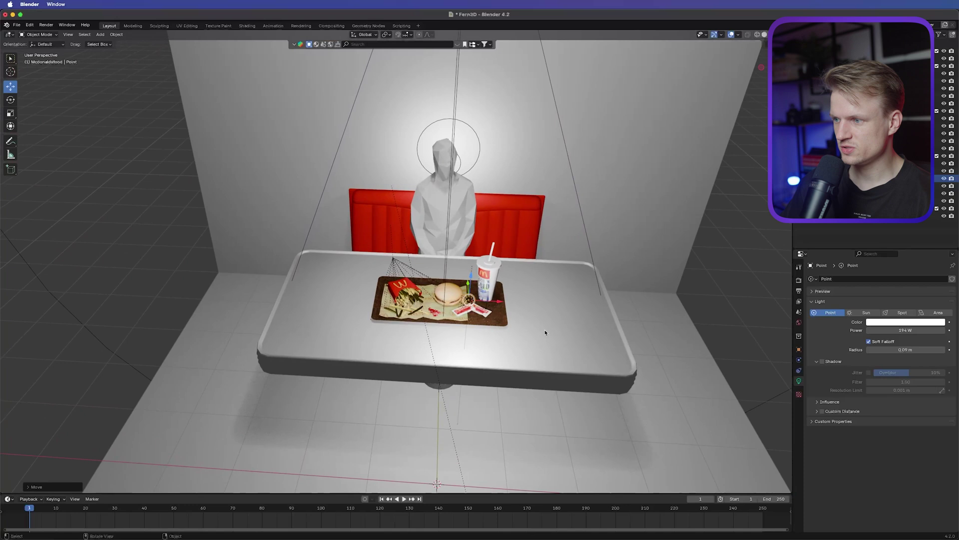
{"action": "scroll", "coordinate": [545, 332], "scroll_direction": "up", "scroll_amount": 4}
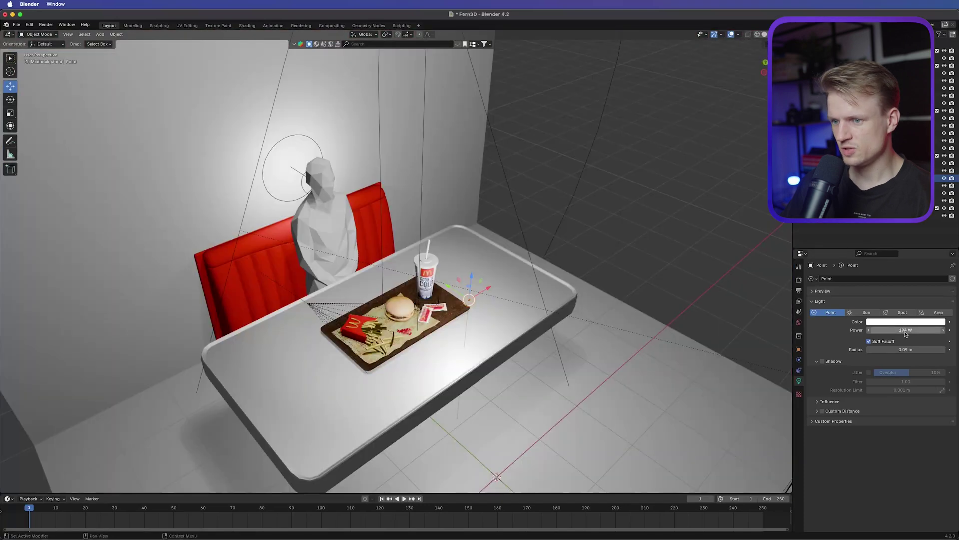
{"action": "left_click_drag", "start_coordinate": [905, 331], "coordinate": [874, 330]}
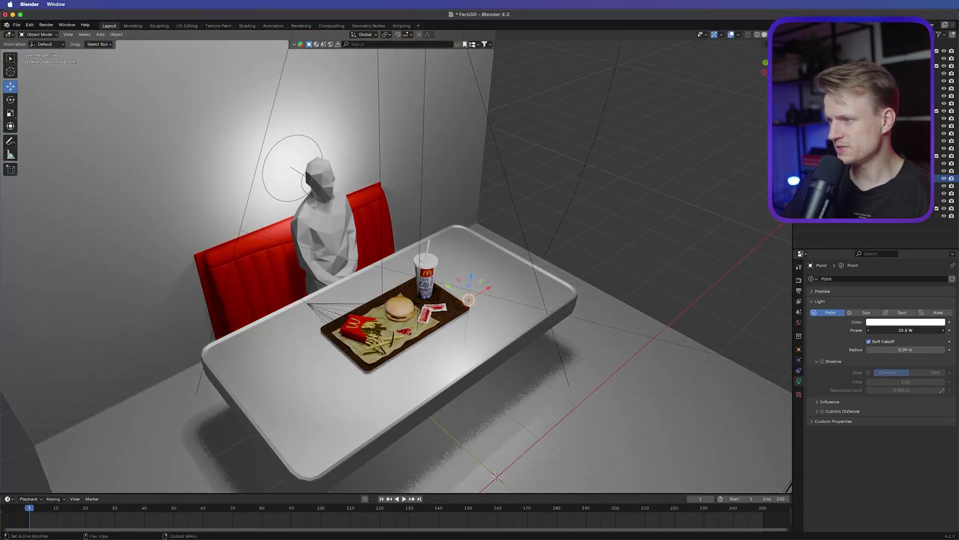
{"action": "middle_click_drag", "start_coordinate": [517, 340], "coordinate": [393, 306]}
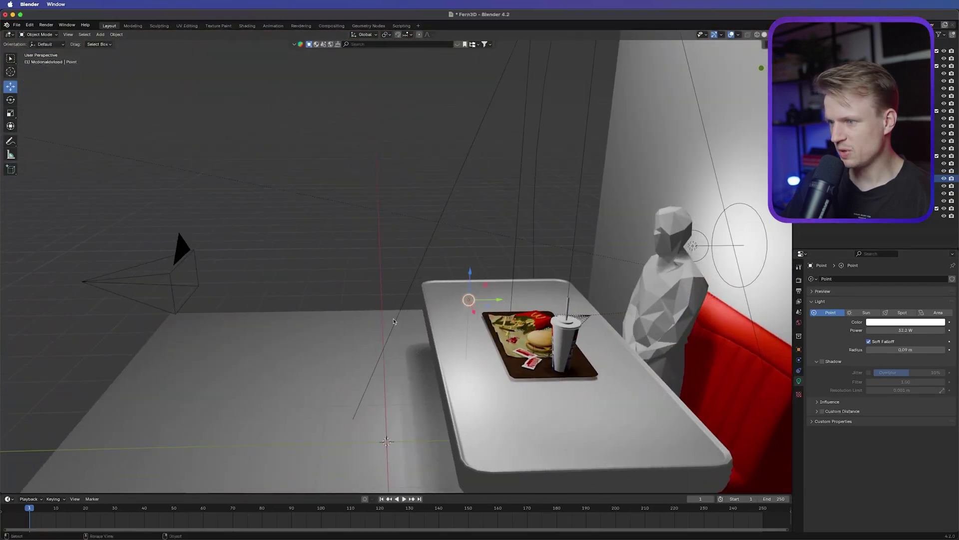
- Check the tray from a low angle, then return to the camera view
{"action": "scroll", "coordinate": [400, 320], "scroll_direction": "up", "scroll_amount": 5}
{"action": "middle_click_drag", "start_coordinate": [671, 426], "coordinate": [637, 415], "text": "shift"}
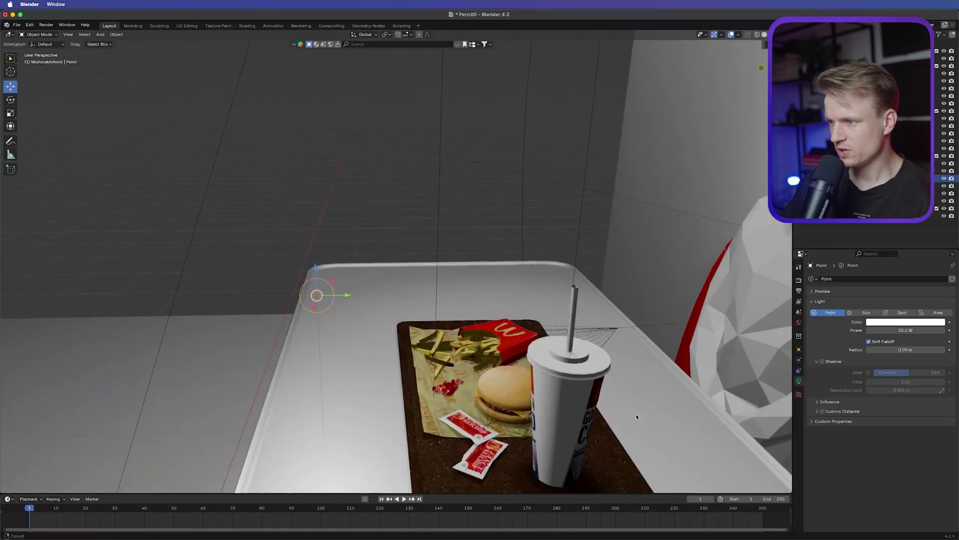
{"action": "scroll", "coordinate": [430, 360], "scroll_direction": "down", "scroll_amount": 5}
{"action": "middle_click_drag", "start_coordinate": [429, 360], "coordinate": [473, 382]}
{"action": "scroll", "coordinate": [470, 375], "scroll_direction": "up", "scroll_amount": 5}
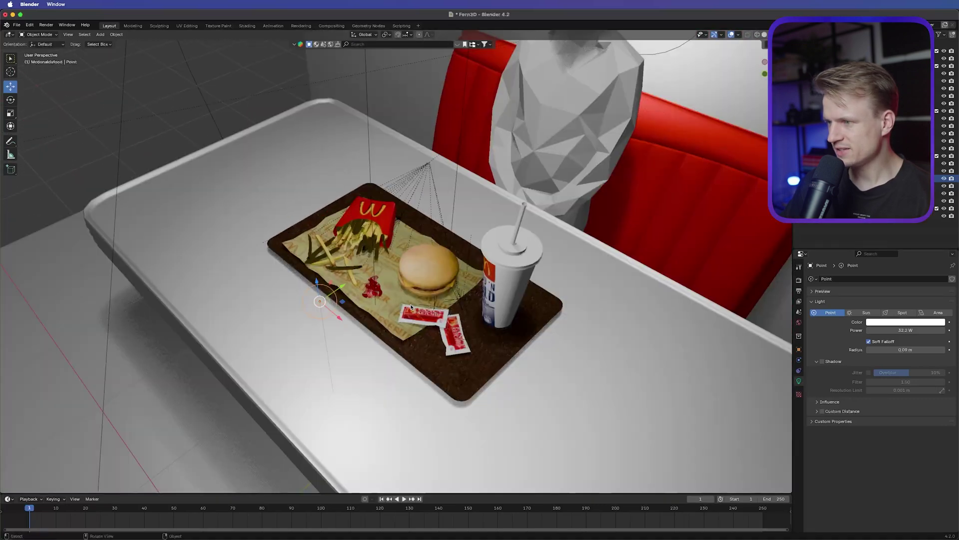
{"action": "middle_click_drag", "start_coordinate": [404, 320], "coordinate": [577, 384]}
{"action": "key", "text": "KP_0"}
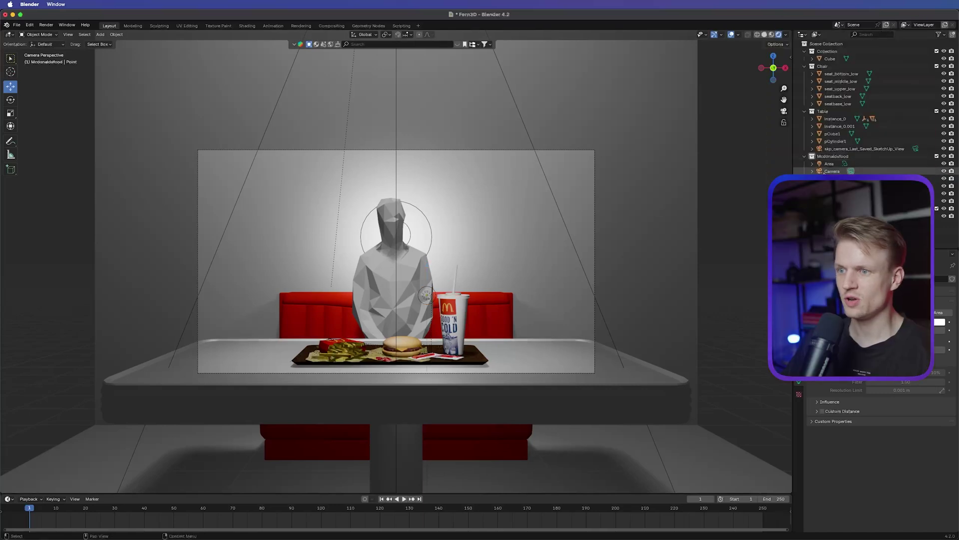
- Keyframe the camera's Y location at frame 1, then at frame 100 moved in to -3.25 m
{"action": "left_click", "coordinate": [824, 173]}
{"action": "left_click", "coordinate": [798, 351]}
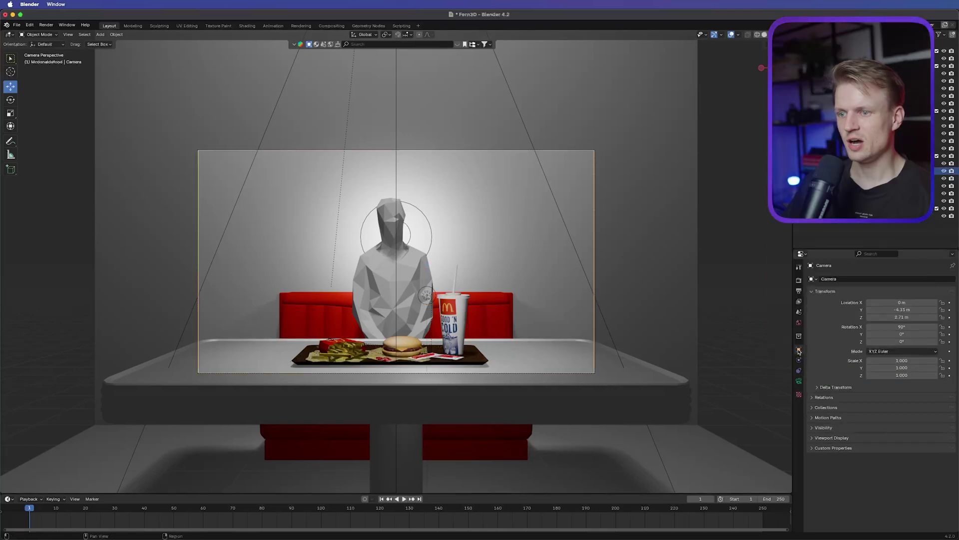
{"action": "left_click", "coordinate": [949, 310]}
{"action": "left_click_drag", "start_coordinate": [181, 507], "coordinate": [310, 510]}
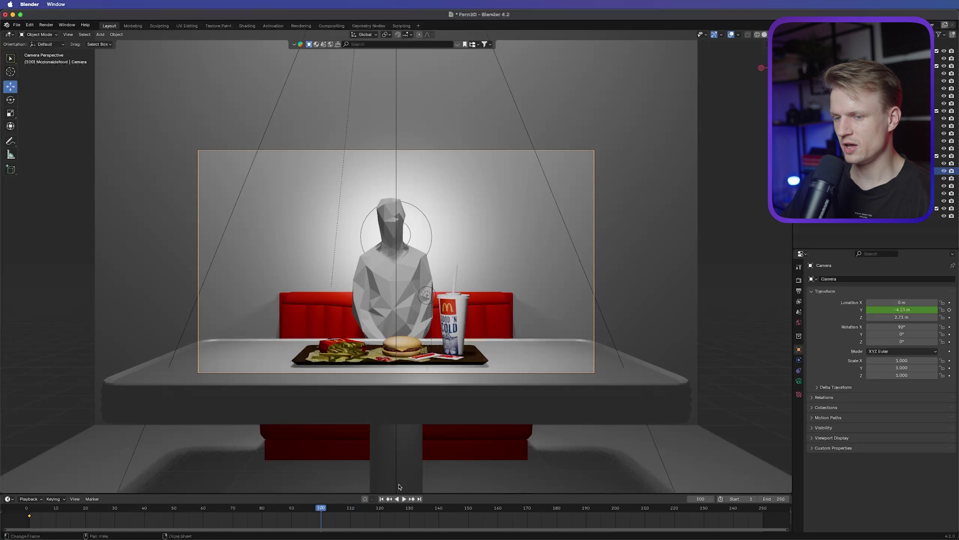
{"action": "left_click_drag", "start_coordinate": [903, 310], "coordinate": [948, 309]}
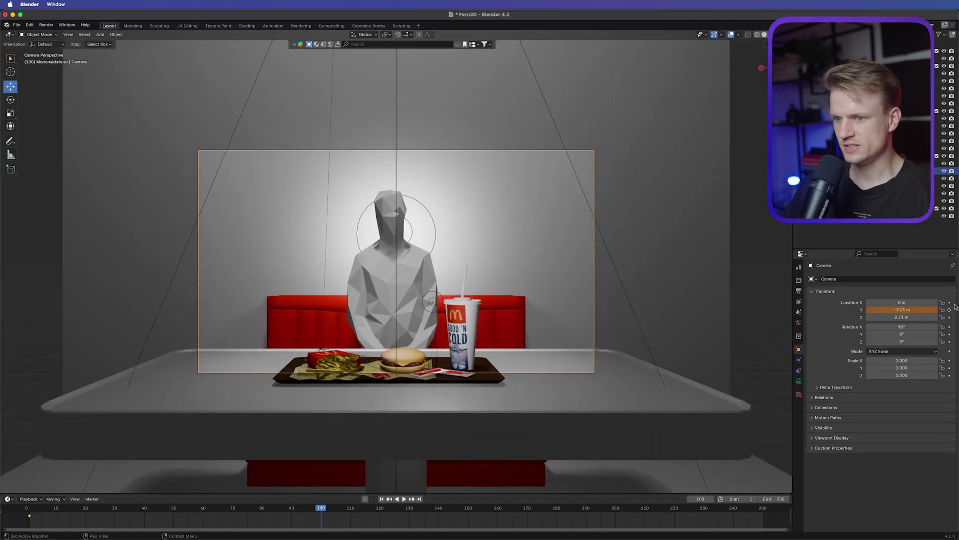
{"action": "left_click", "coordinate": [950, 310]}
- Preview the push-in and give both camera keyframes constant-speed interpolation
{"action": "key", "text": "shift+Left"}
{"action": "key", "text": "space"}
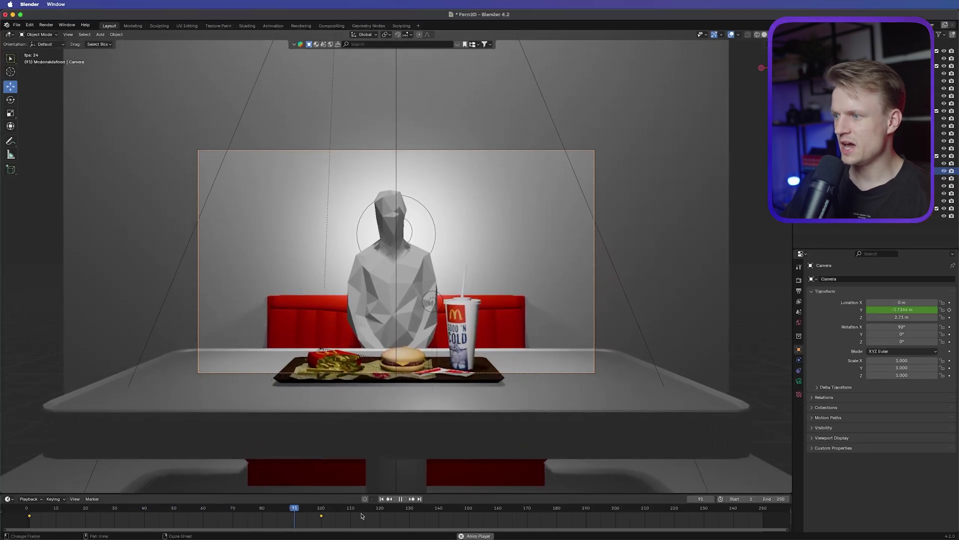
{"action": "key", "text": "space"}
{"action": "left_click_drag", "start_coordinate": [375, 524], "coordinate": [20, 512]}
{"action": "right_click", "coordinate": [322, 519]}
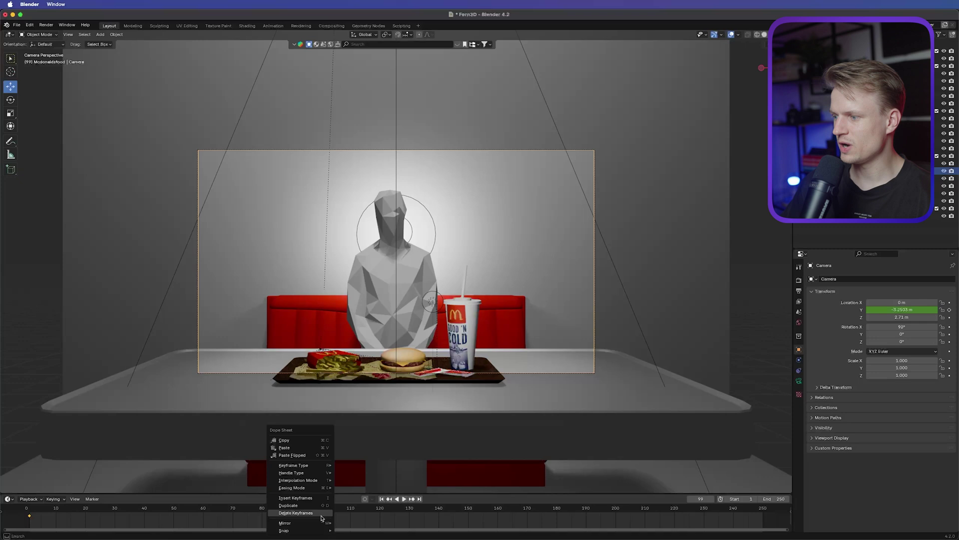
{"action": "mouse_move", "coordinate": [326, 488]}
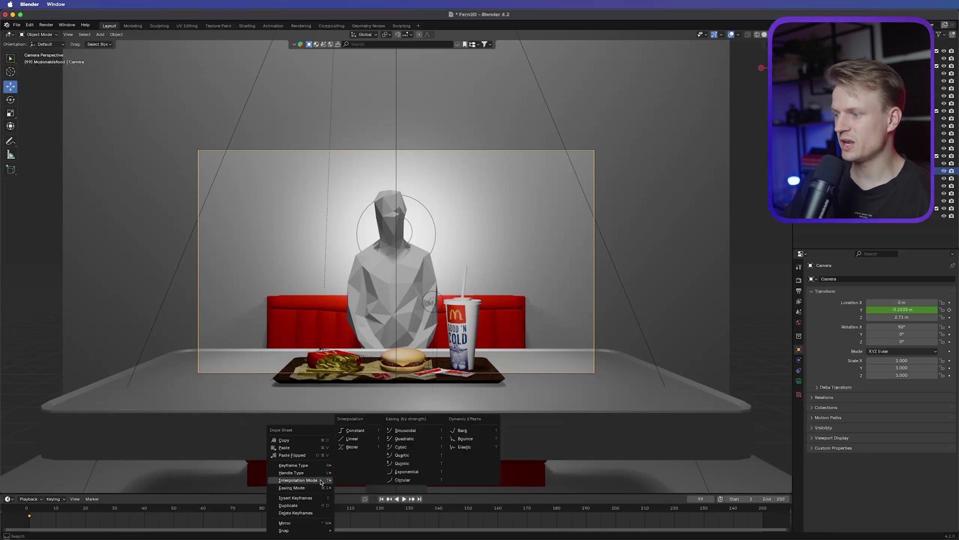
{"action": "left_click", "coordinate": [364, 440]}
{"action": "key", "text": "space"}
{"action": "left_click_drag", "start_coordinate": [225, 513], "coordinate": [33, 513]}
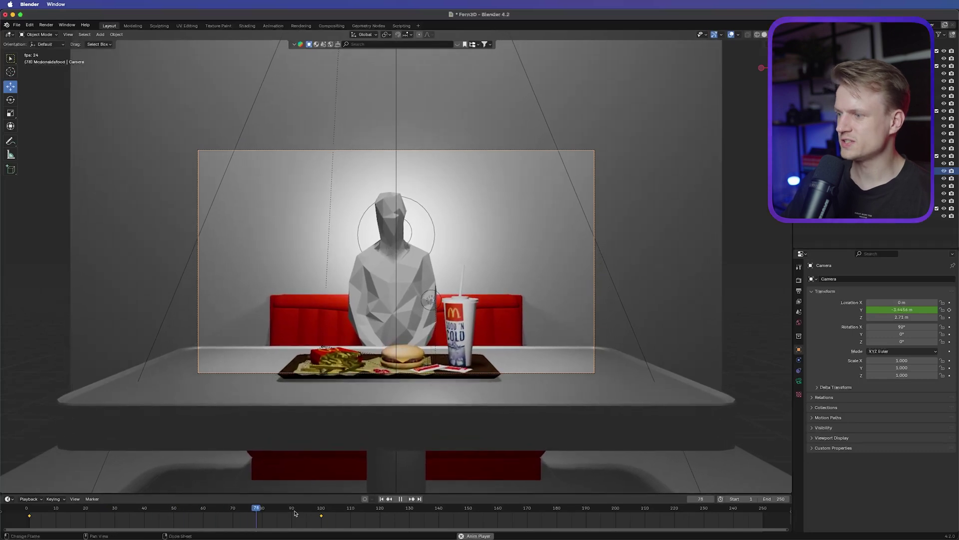
- Key the camera's X location at frame 100, then its top-down height and Y at frame 101
{"action": "key", "text": "space"}
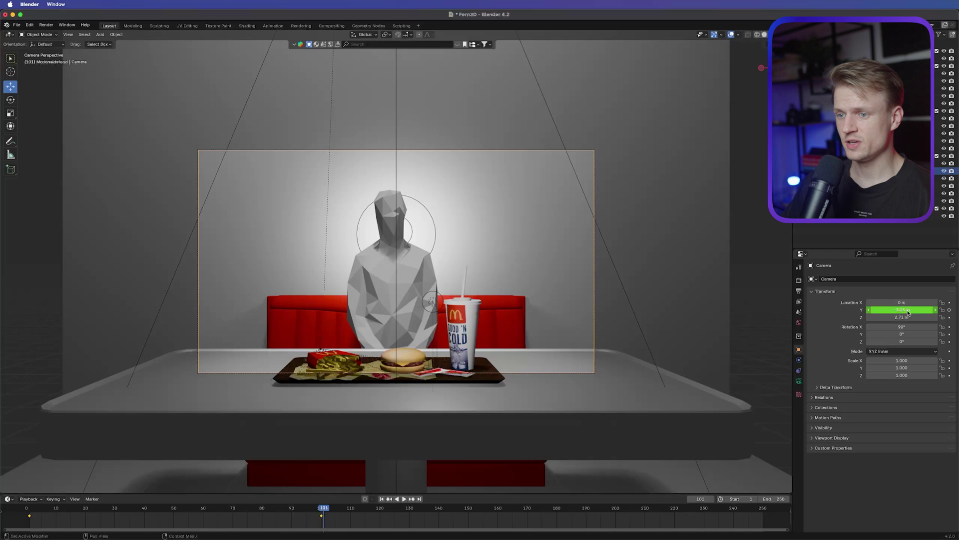
{"action": "mouse_move", "coordinate": [902, 310]}
{"action": "left_mouse_down"}
{"action": "mouse_move", "coordinate": [872, 310]}
{"action": "mouse_move", "coordinate": [901, 309]}
{"action": "left_mouse_up"}
{"action": "left_click_drag", "start_coordinate": [323, 509], "coordinate": [321, 510]}
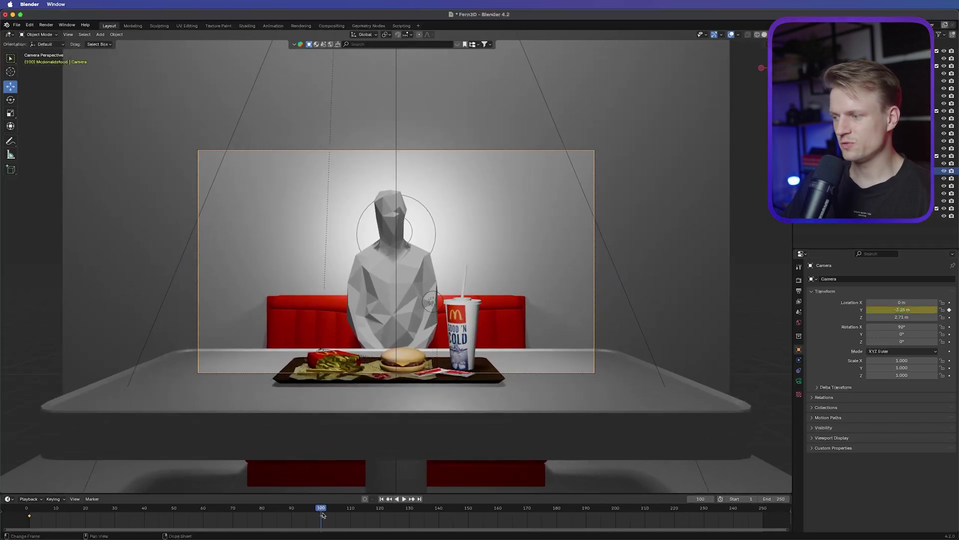
{"action": "left_click", "coordinate": [949, 302]}
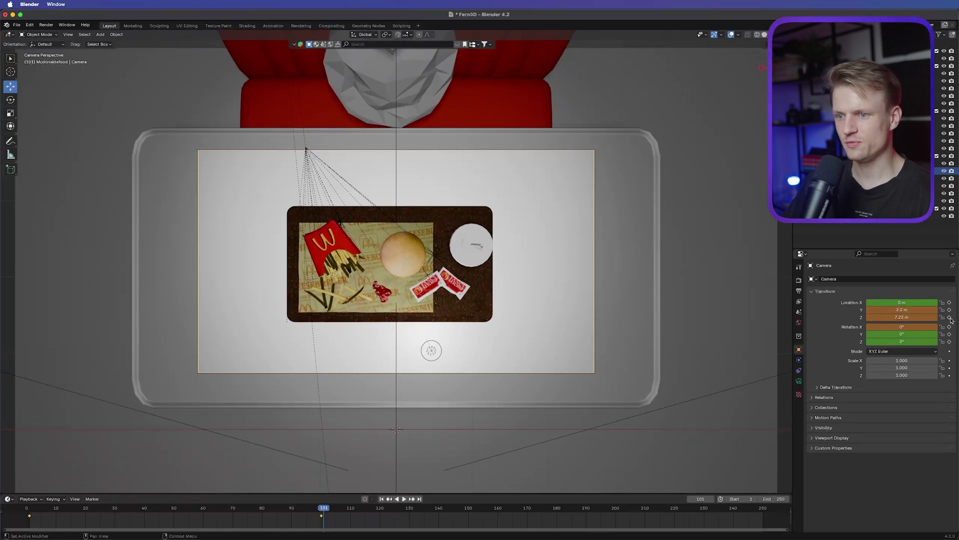
{"action": "left_click", "coordinate": [949, 317]}
{"action": "left_click", "coordinate": [949, 310]}
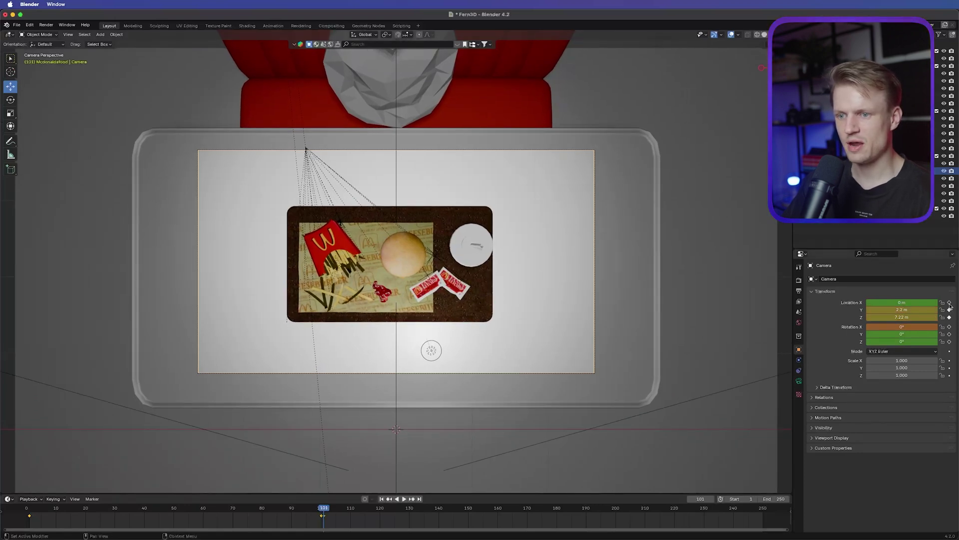
- Lower the top-down camera to 5.52 m and keyframe that height at frame 180
{"action": "left_click_drag", "start_coordinate": [336, 513], "coordinate": [322, 514]}
{"action": "left_click_drag", "start_coordinate": [902, 317], "coordinate": [882, 317]}
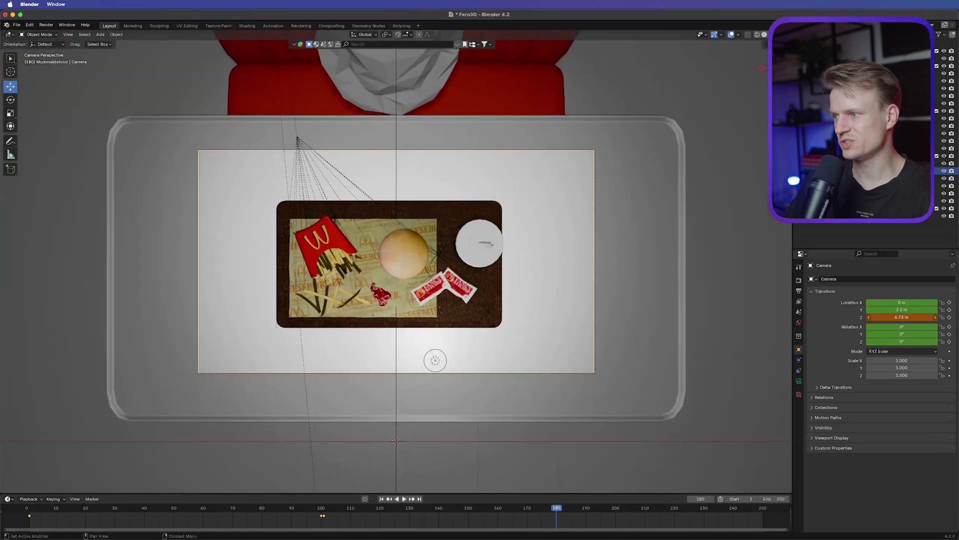
{"action": "left_click", "coordinate": [949, 317]}
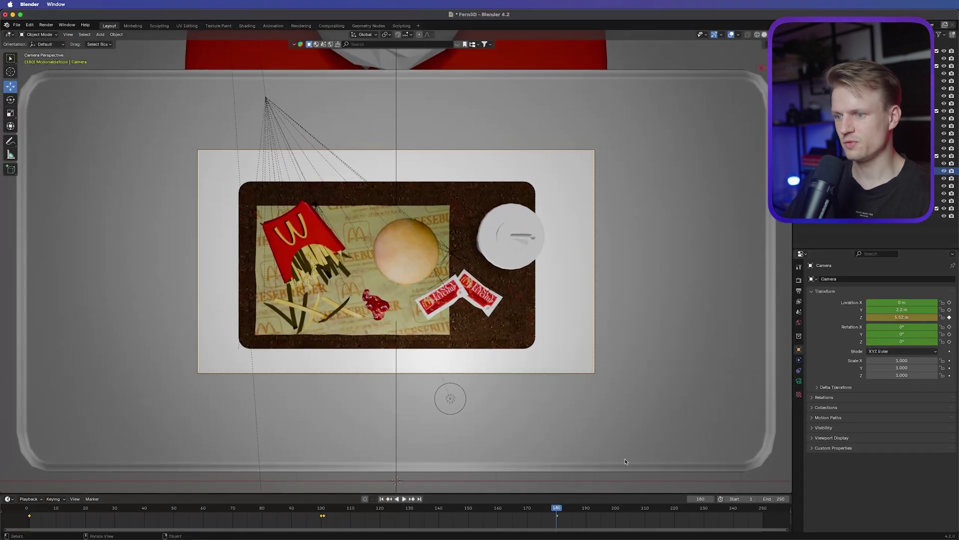
{"action": "mouse_move", "coordinate": [554, 520]}
{"action": "left_mouse_down"}
{"action": "mouse_move", "coordinate": [514, 519]}
{"action": "mouse_move", "coordinate": [548, 520]}
{"action": "left_mouse_up"}
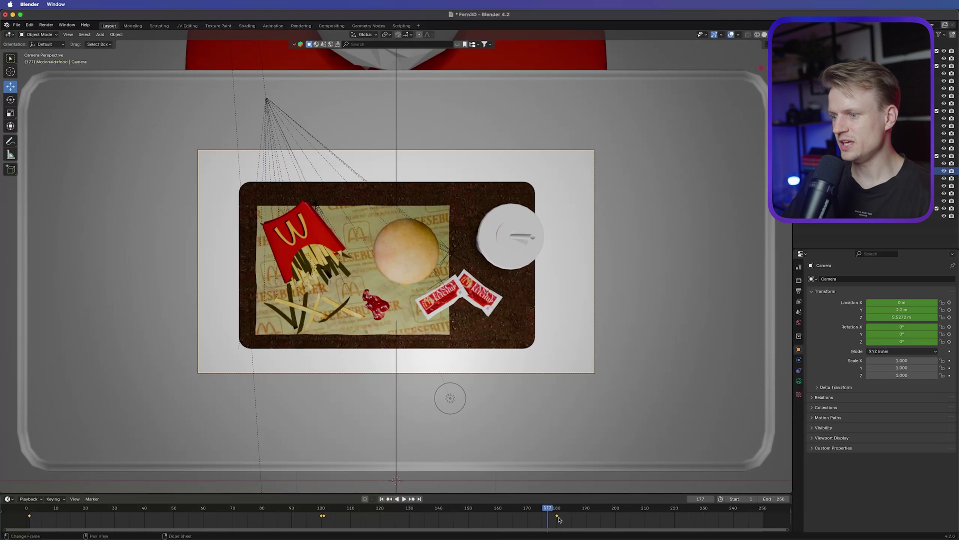
- Set the camera keyframes' interpolation to Linear
{"action": "right_click", "coordinate": [319, 515]}
{"action": "mouse_move", "coordinate": [300, 480]}
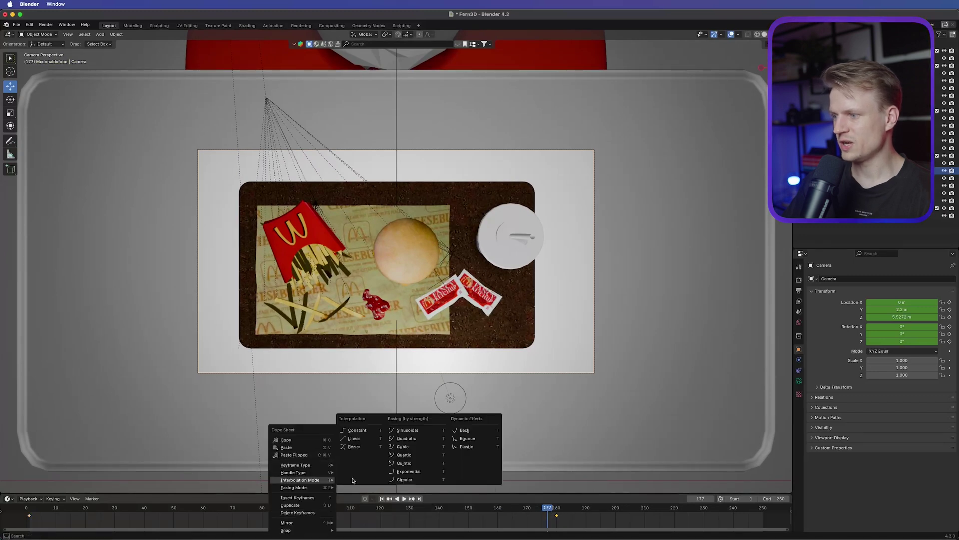
{"action": "left_click", "coordinate": [360, 438]}
{"action": "left_click", "coordinate": [332, 25]}
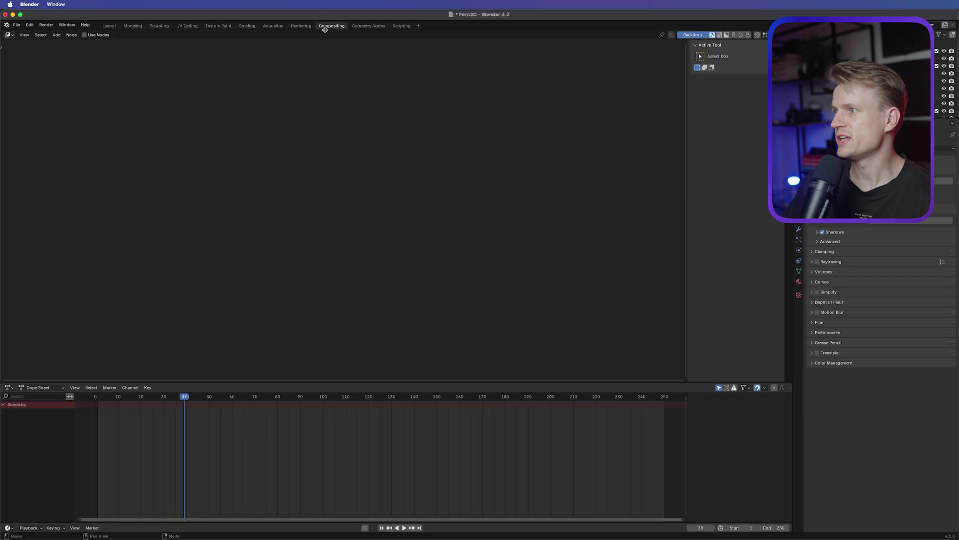
- In Output Properties, set the frame rate to 25 fps and the end frame to 180
{"action": "left_click", "coordinate": [109, 26]}
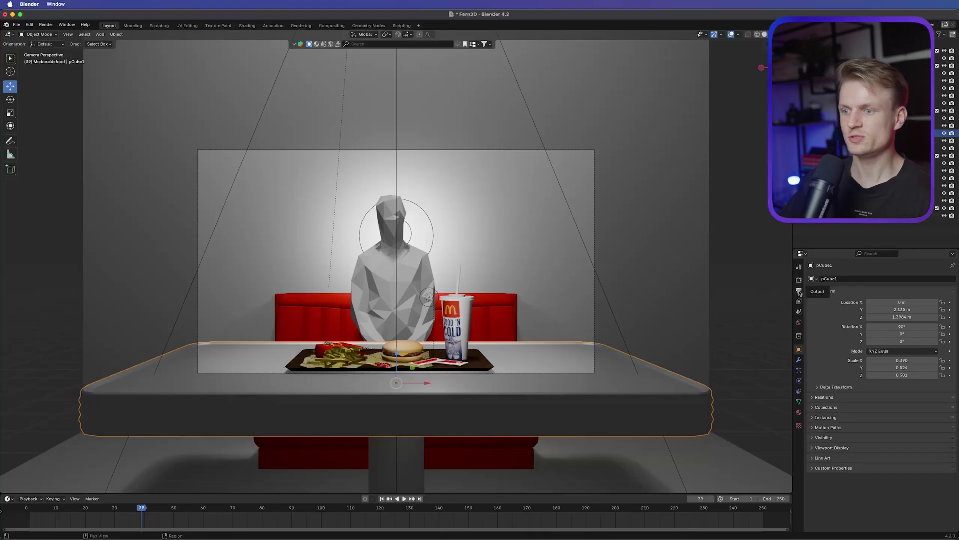
{"action": "left_click", "coordinate": [799, 292]}
{"action": "left_click", "coordinate": [880, 347]}
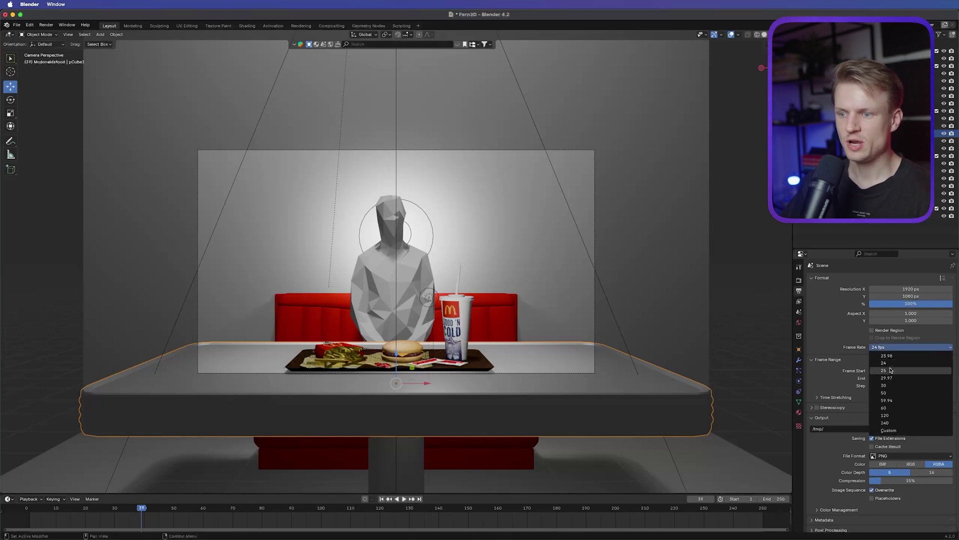
{"action": "left_click", "coordinate": [890, 371]}
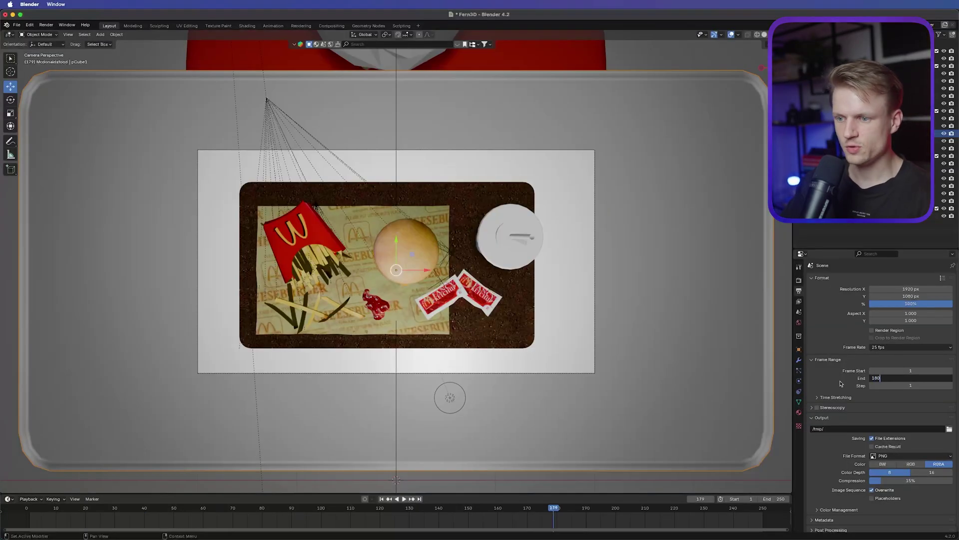
{"action": "type", "text": "180"}
{"action": "key", "text": "Return"}
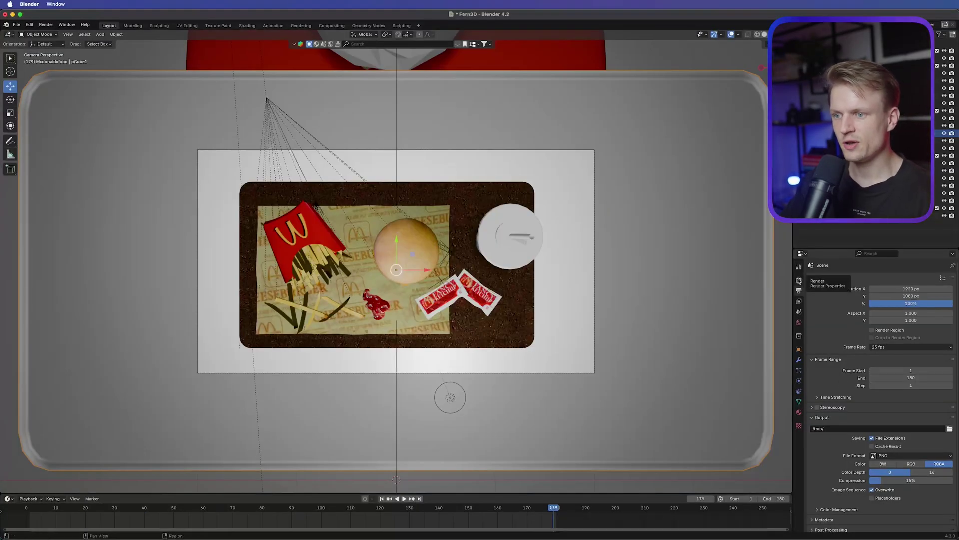
- Toggle raytracing on and off repeatedly to compare the lighting, then expand its settings
{"action": "left_click", "coordinate": [799, 282]}
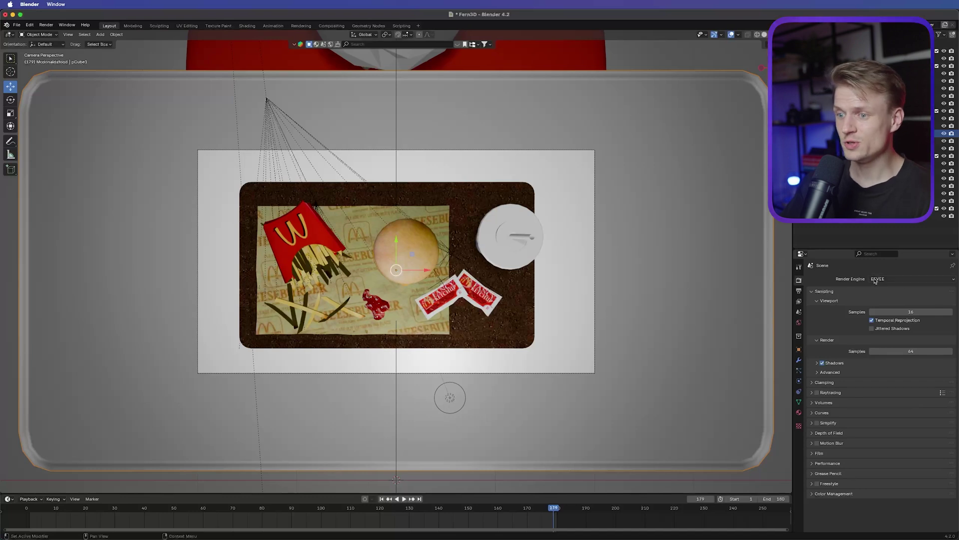
{"action": "left_click", "coordinate": [818, 394]}
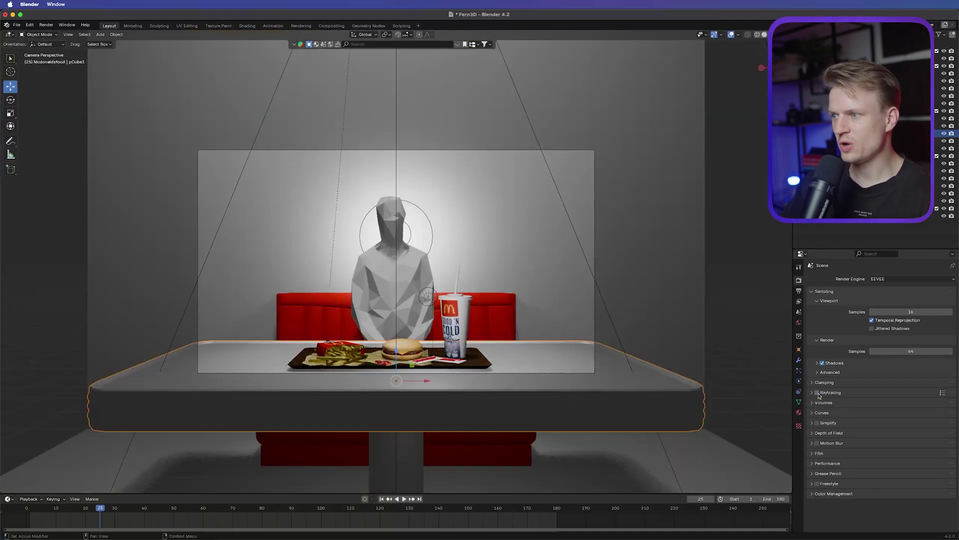
{"action": "left_click", "coordinate": [818, 394]}
{"action": "left_click", "coordinate": [818, 394]}
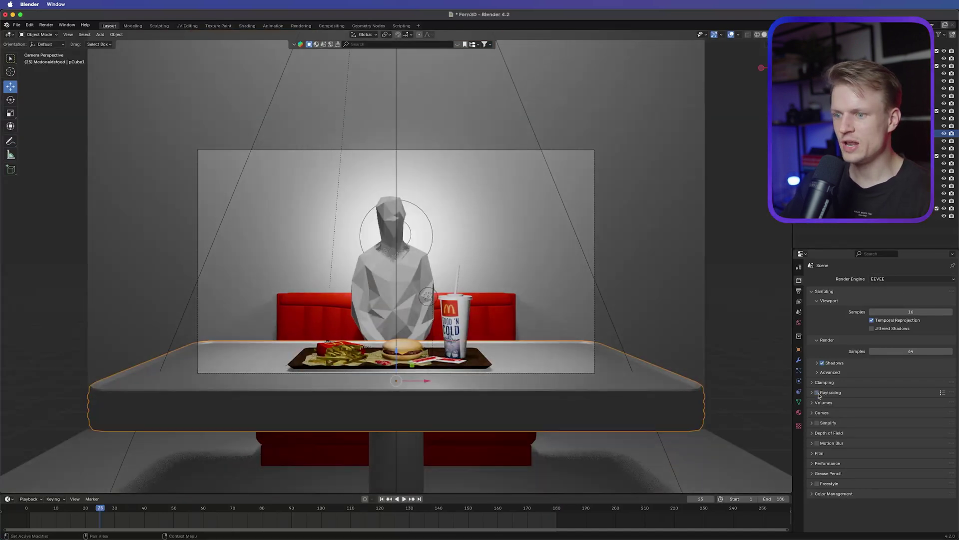
{"action": "left_click", "coordinate": [818, 394]}
{"action": "left_click", "coordinate": [818, 393]}
{"action": "left_click", "coordinate": [818, 394]}
{"action": "left_click", "coordinate": [817, 393]}
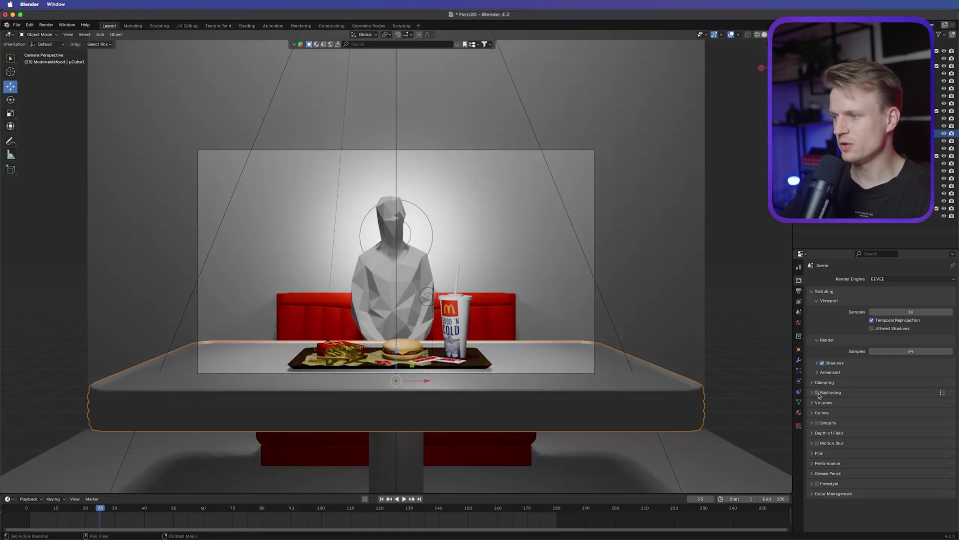
{"action": "left_click", "coordinate": [816, 394]}
{"action": "left_click", "coordinate": [817, 394]}
{"action": "left_click", "coordinate": [817, 394]}
{"action": "left_click", "coordinate": [817, 393]}
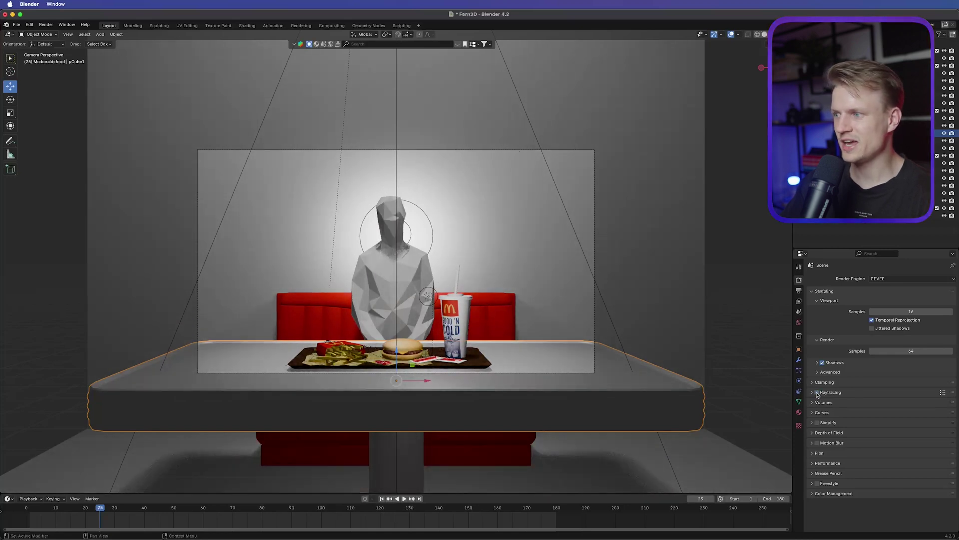
{"action": "left_click", "coordinate": [818, 393]}
{"action": "left_click", "coordinate": [812, 392]}
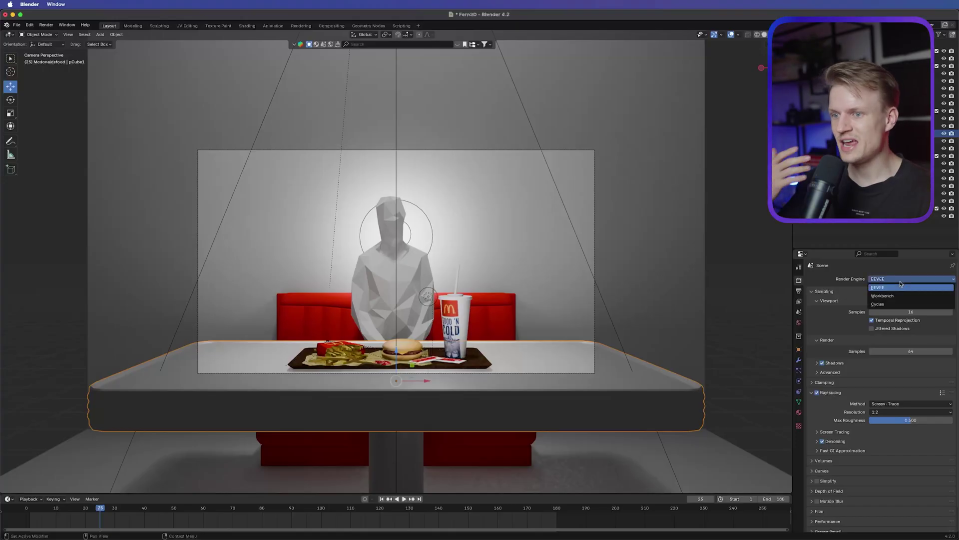
- Switch to Cycles with 128 max samples for viewport and render, then render the current frame
{"action": "left_click", "coordinate": [879, 305]}
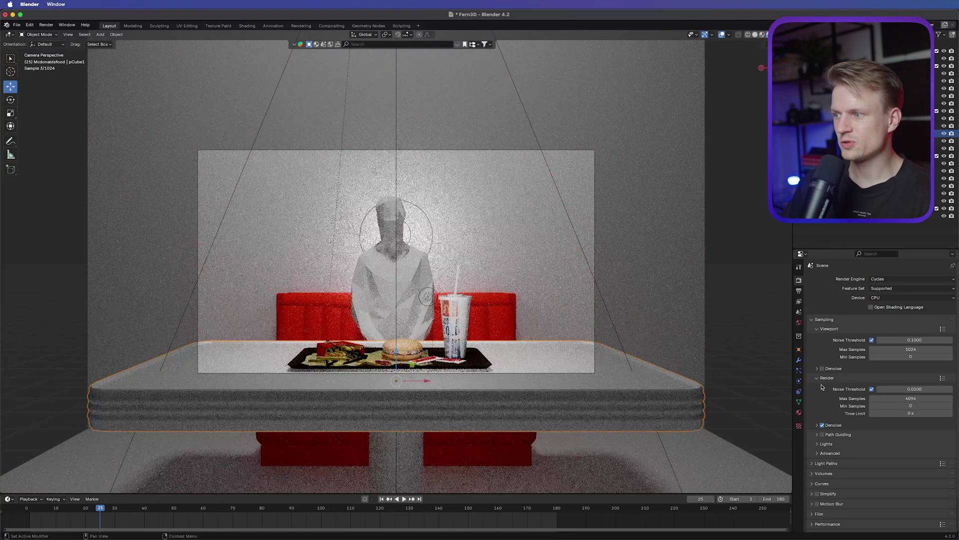
{"action": "left_click", "coordinate": [915, 350]}
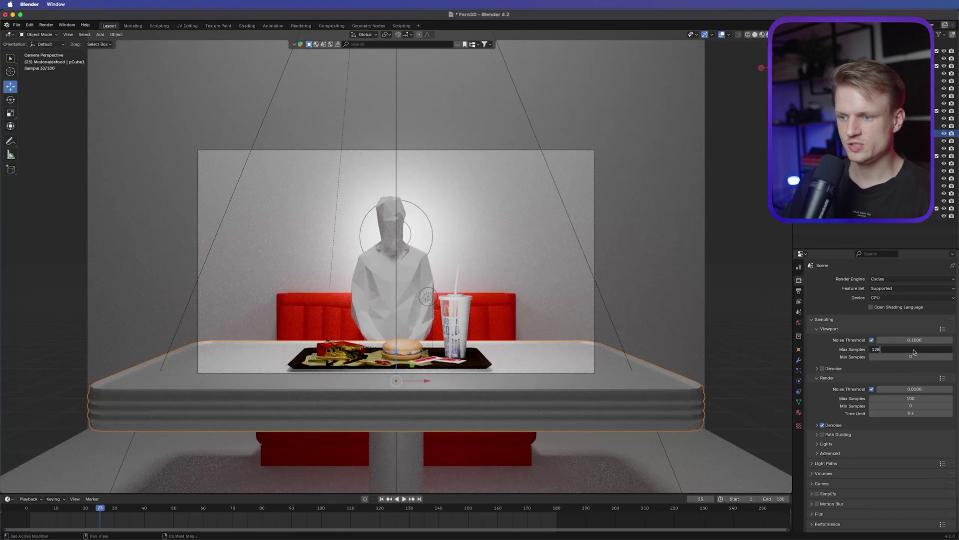
{"action": "key", "text": "Return"}
{"action": "left_click", "coordinate": [907, 398]}
{"action": "type", "text": "1"}
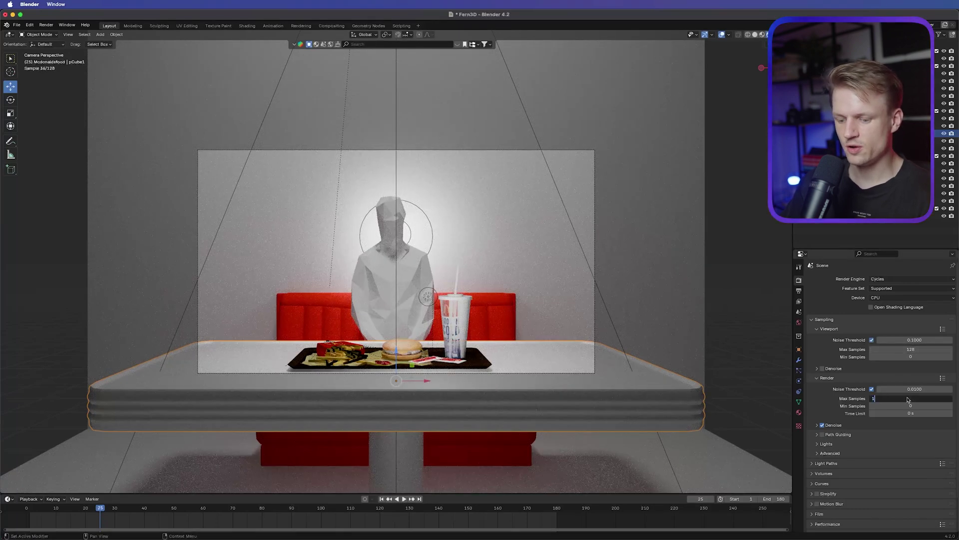
{"action": "type", "text": "28"}
{"action": "key", "text": "Return"}
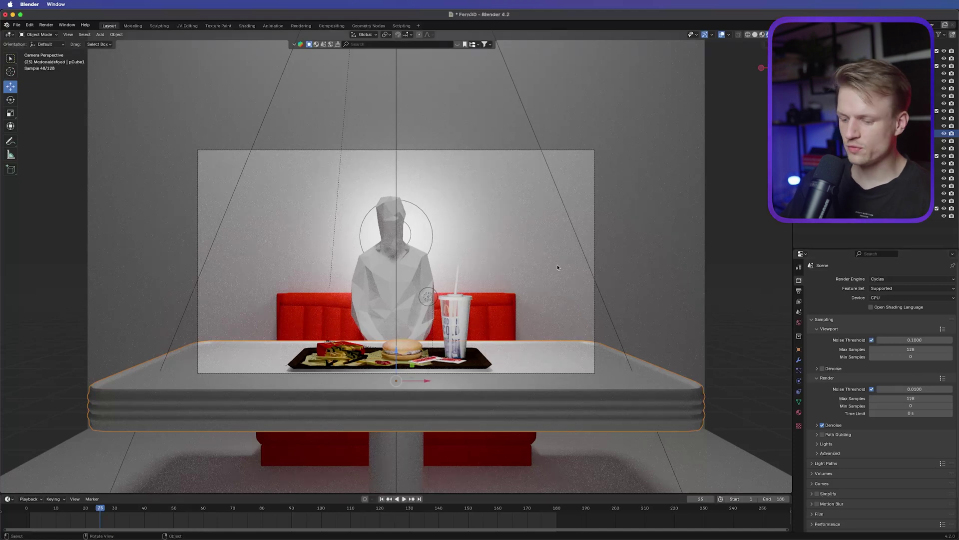
{"action": "key", "text": "F12"}
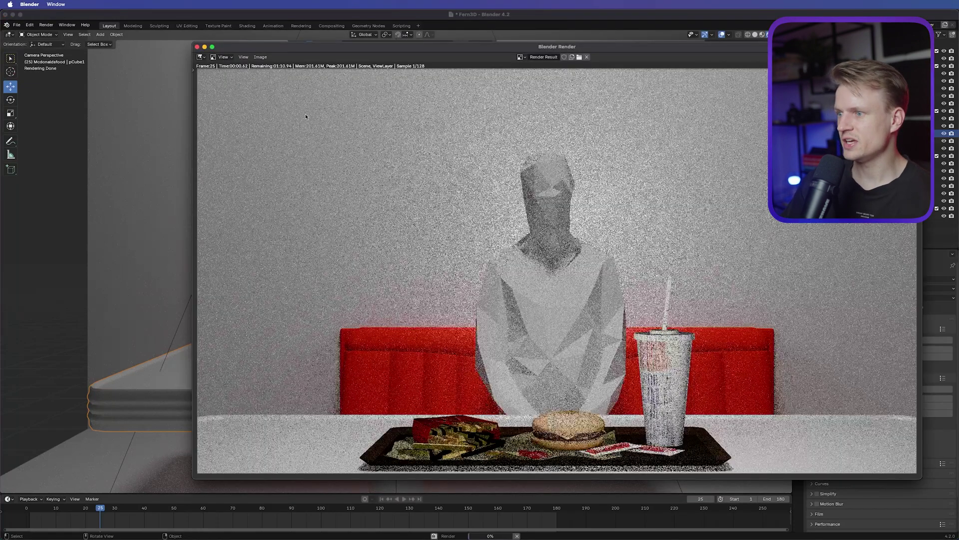